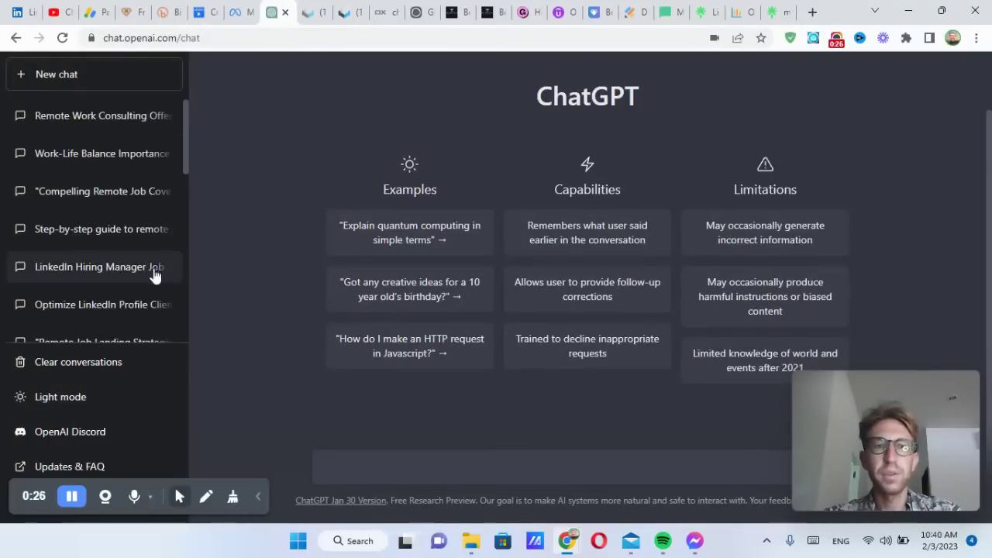
Ask ChatGPT to 'Write an article for LinkedIn about remote work tips', then stop the reply early.
left_click(439, 471)
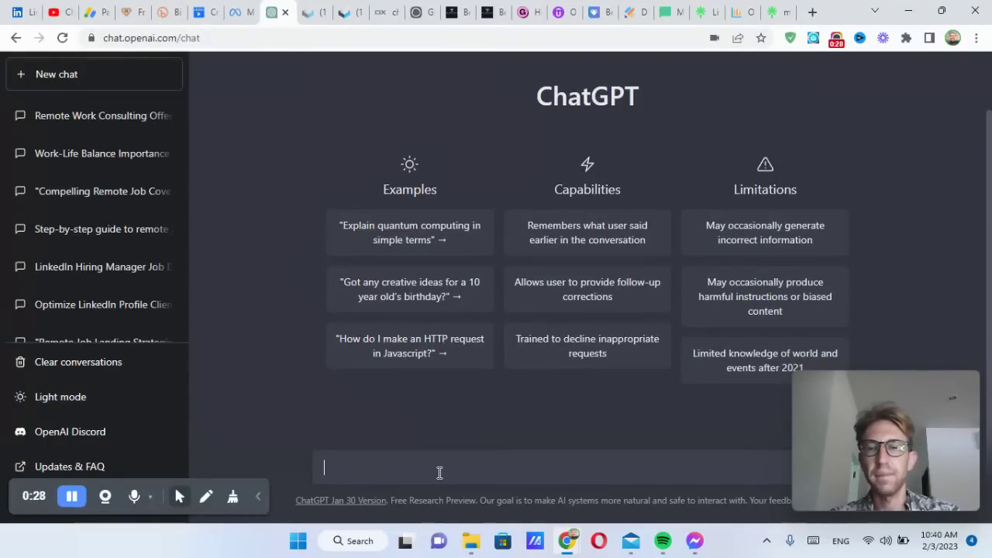
type("Write an")
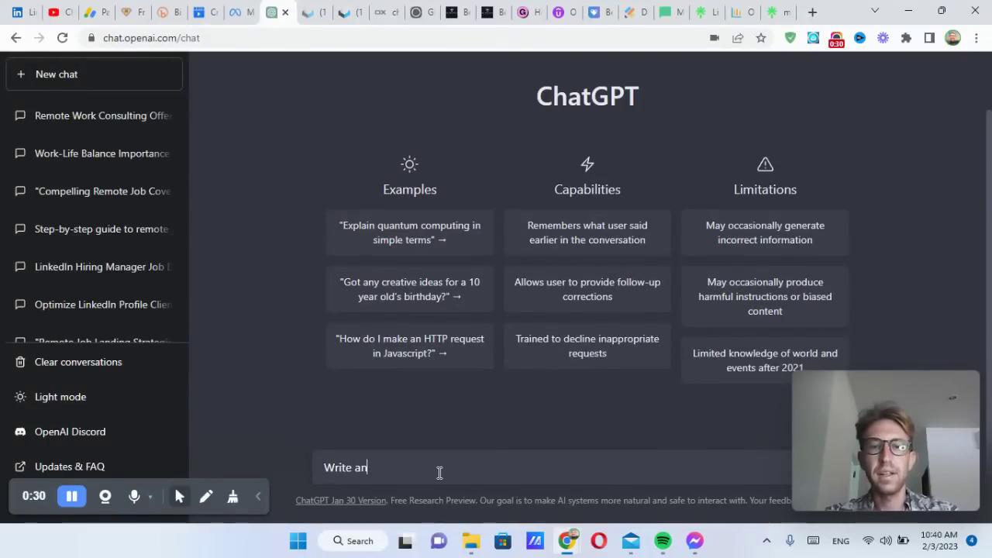
type(" article for Lin")
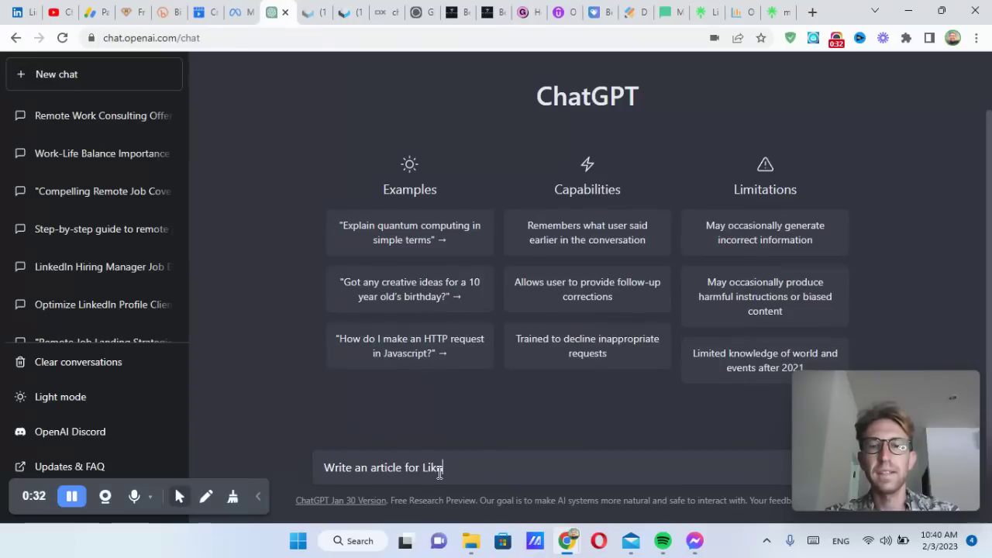
type("kedI")
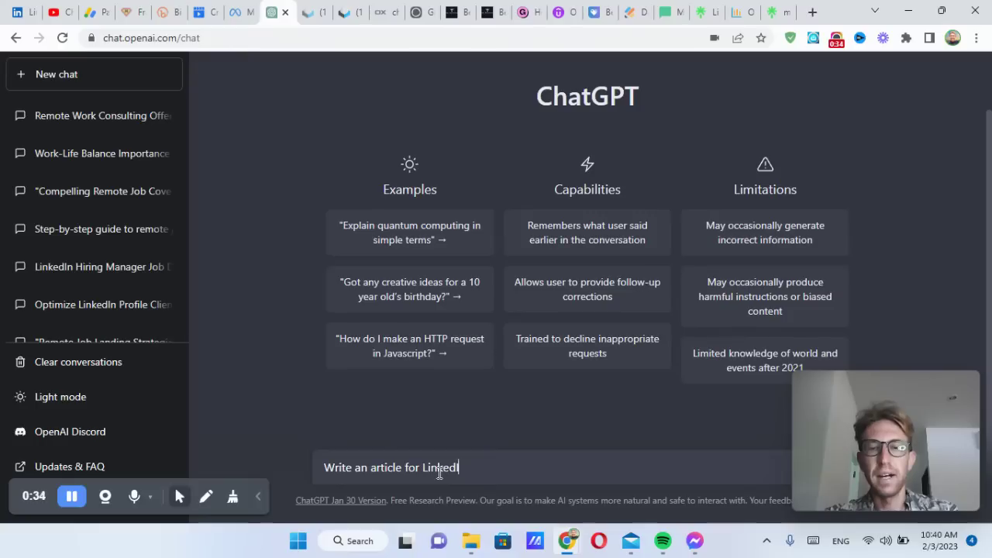
type("n about remtoe wor")
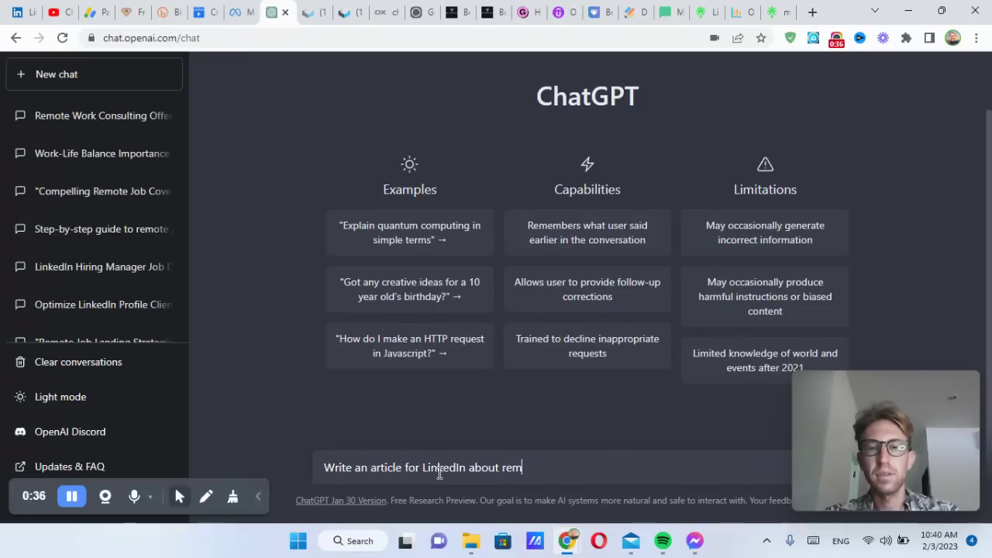
key("BackSpace")
key("BackSpace")
key("BackSpace")
key("BackSpace")
type("ot")
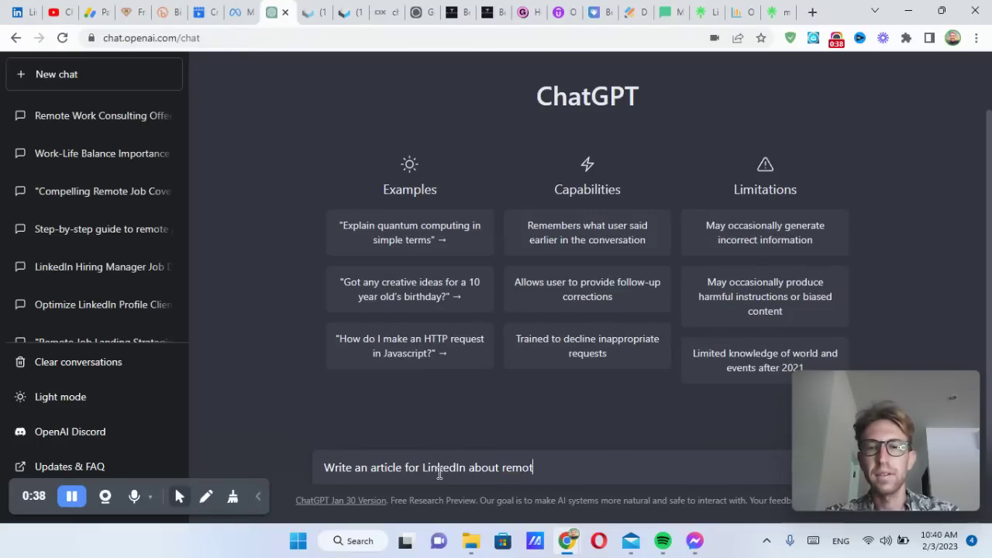
type("e wokk tips")
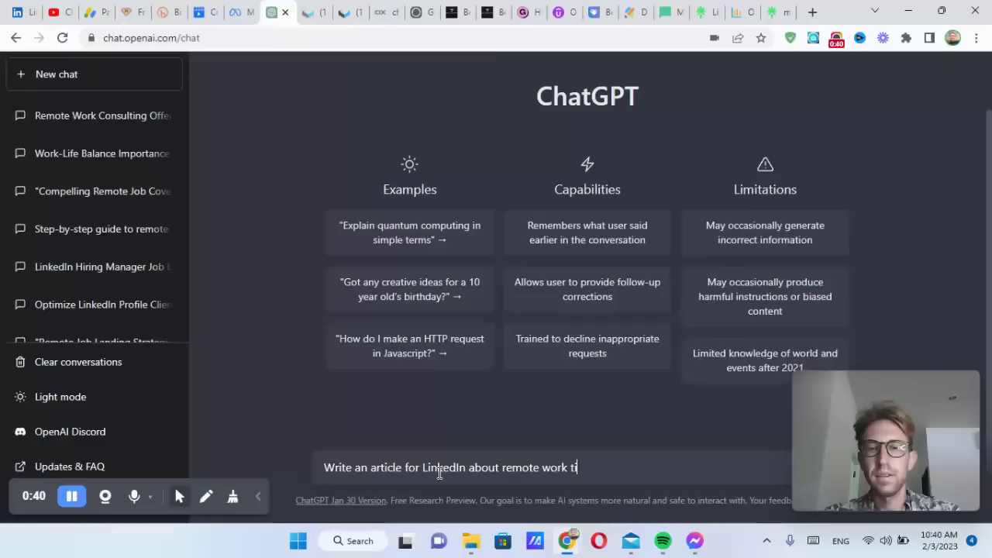
key("Return")
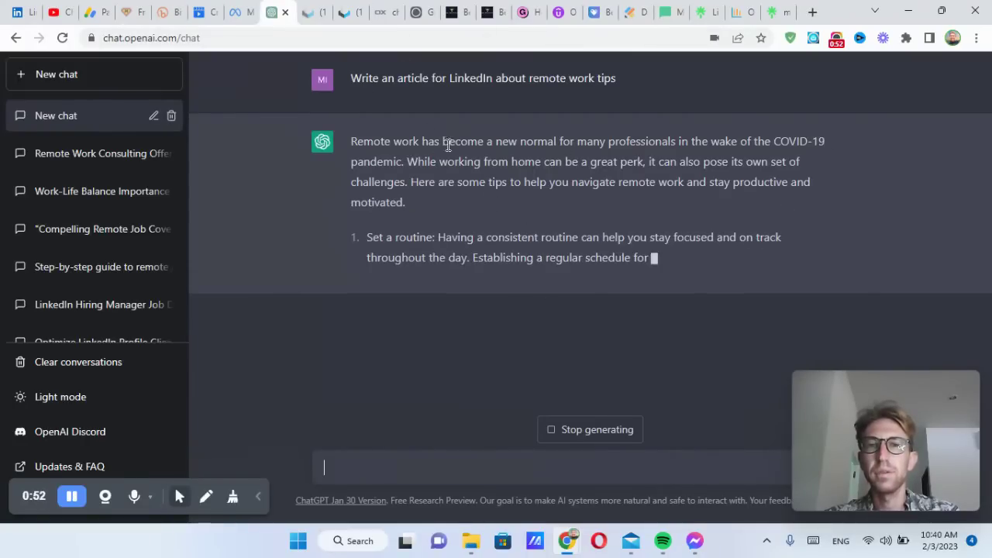
left_click(589, 430)
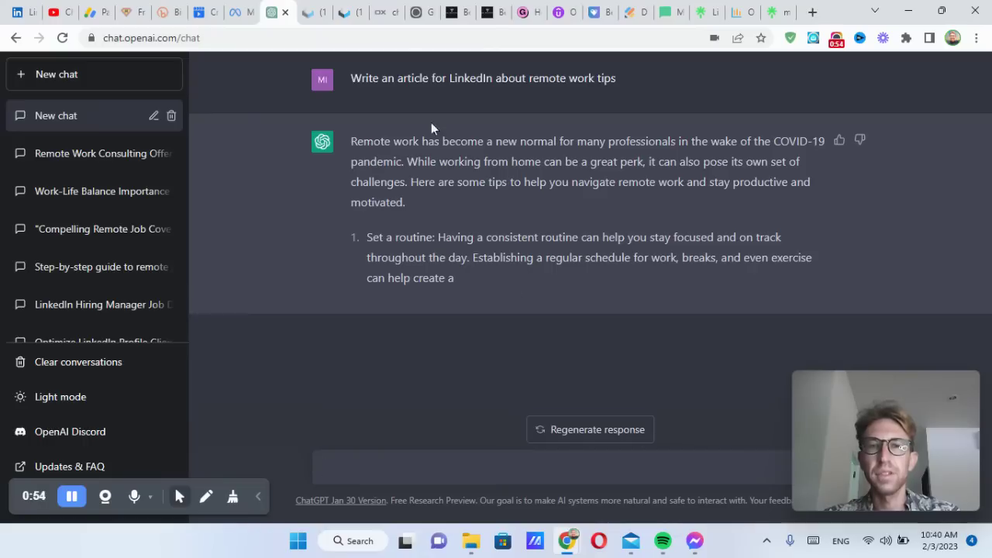
Copy the earlier remote work prompt into a new ChatGPT message.
double_click(440, 77)
triple_click(458, 77)
key("ctrl+c")
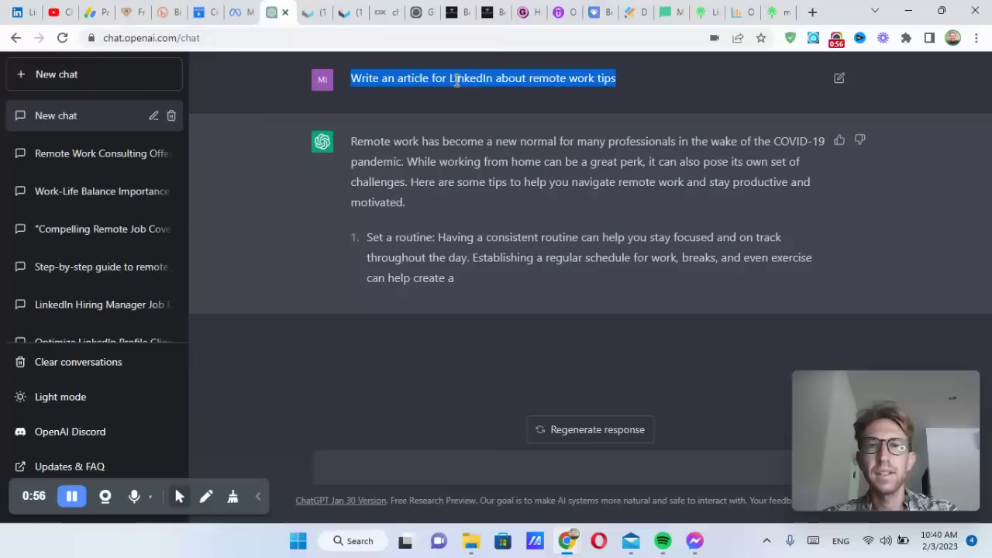
left_click(462, 468)
key("ctrl+v")
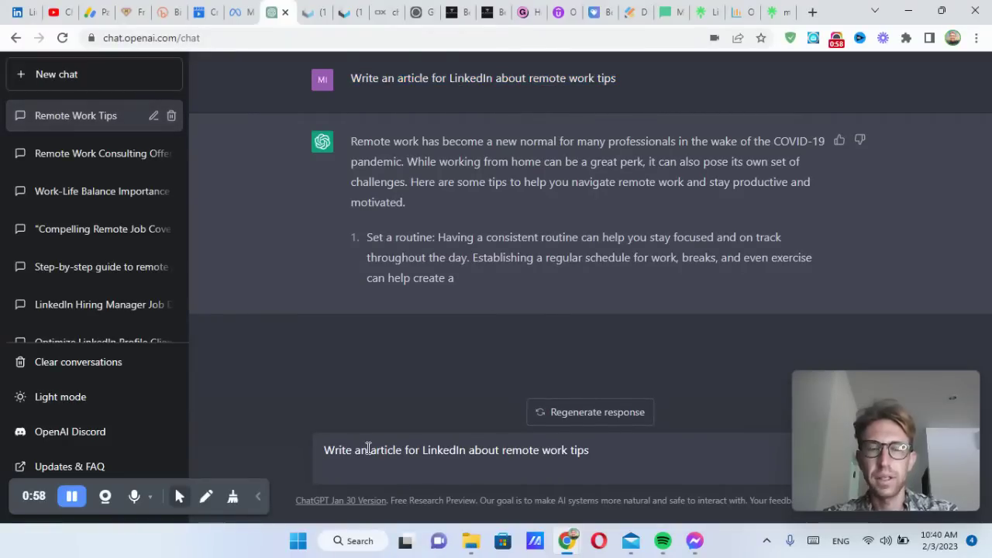
key("BackSpace")
Revise the prompt to request a 500-word article on best practices and tips, send it, and select it.
left_click(370, 467)
type("500")
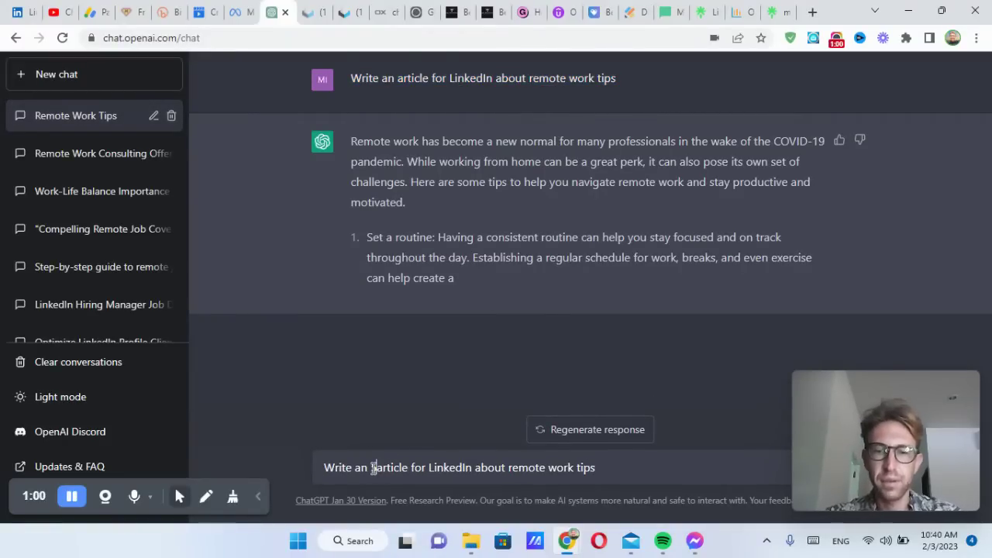
type("-word")
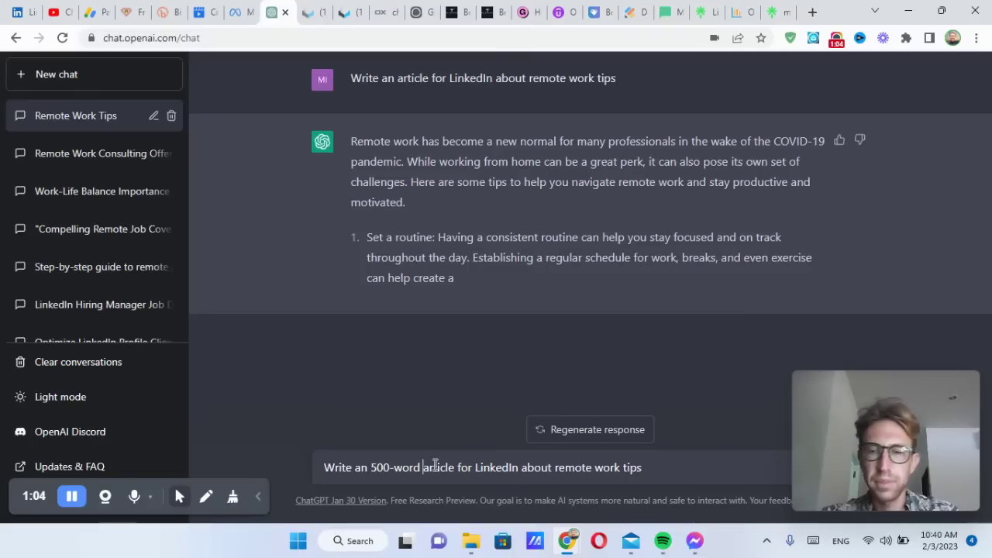
left_click_drag(623, 467, 663, 468)
type("b")
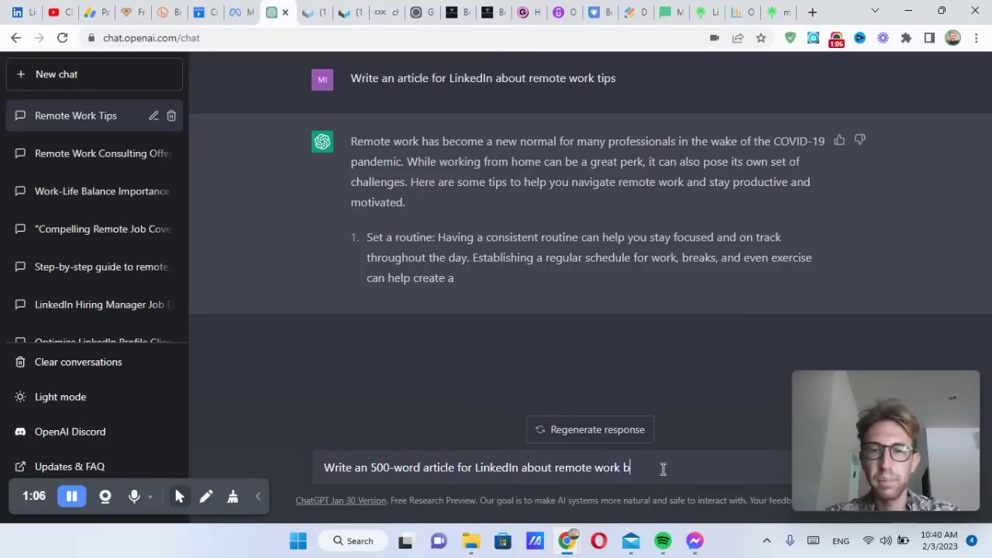
type("est practices and tips")
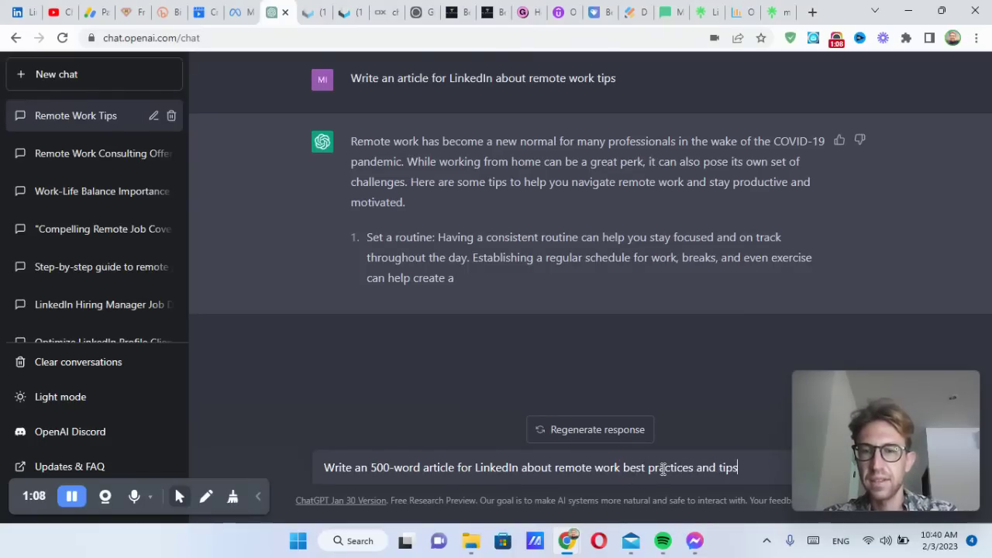
key("Return")
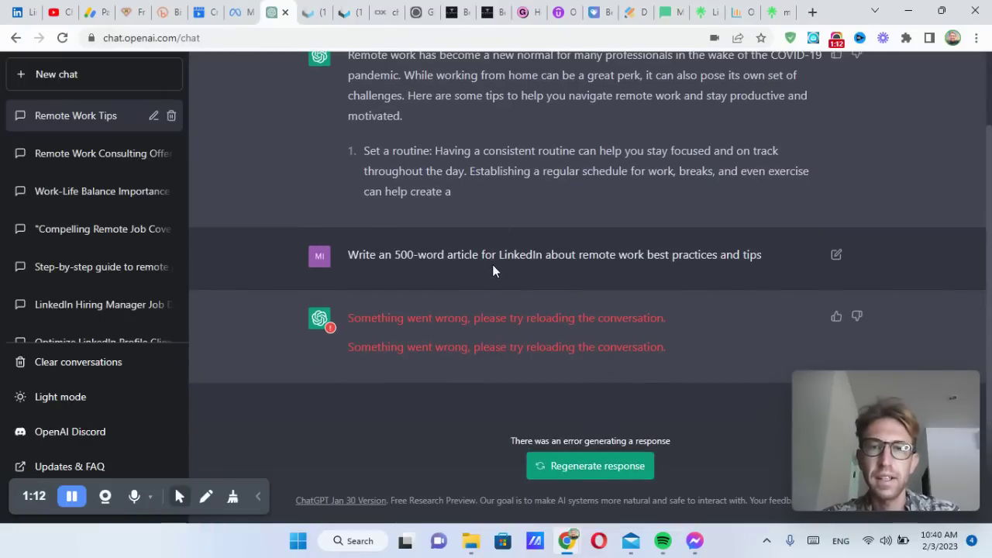
triple_click(500, 255)
key("ctrl+c")
Paste the 500-word remote work best practices request into a new chat and send it.
left_click(89, 73)
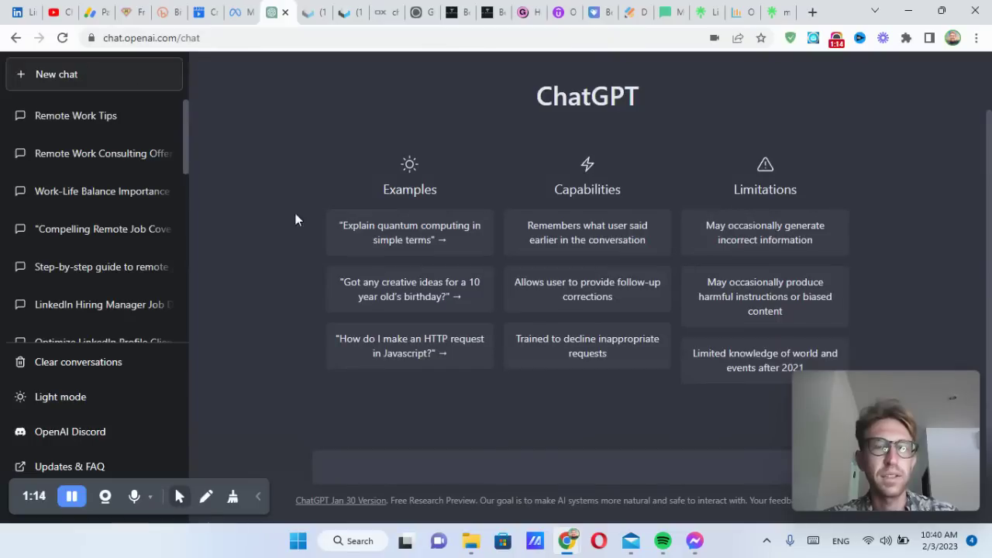
left_click(486, 470)
key("ctrl+v")
key("Return")
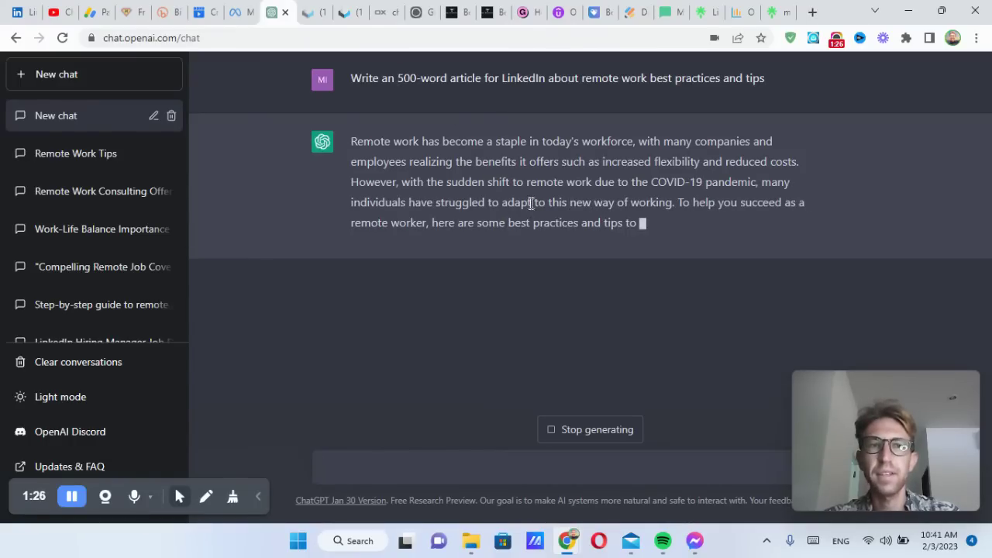
Switch to LinkedIn, zoom in, and scroll through the Work From Anywhere newsletter's editions.
left_click(17, 11)
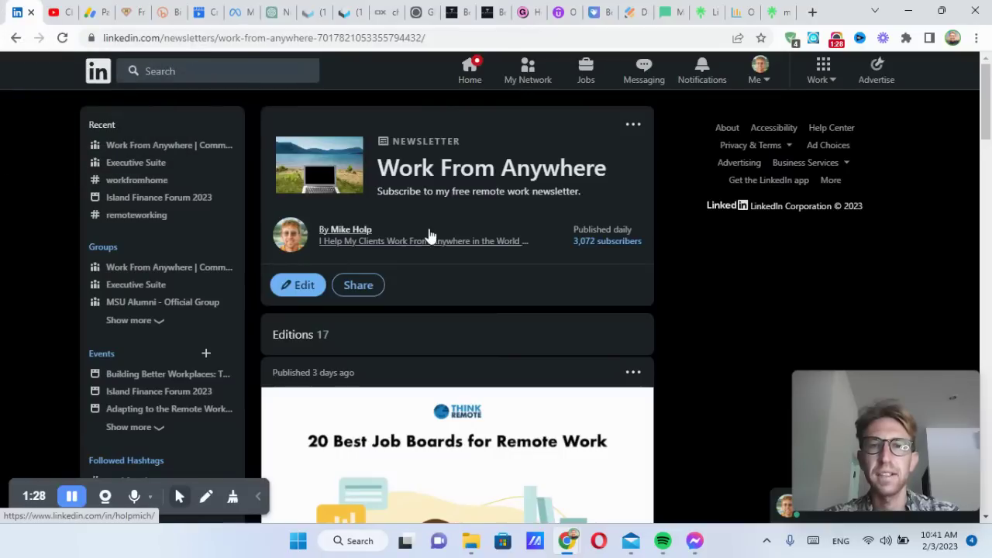
key("ctrl+plus")
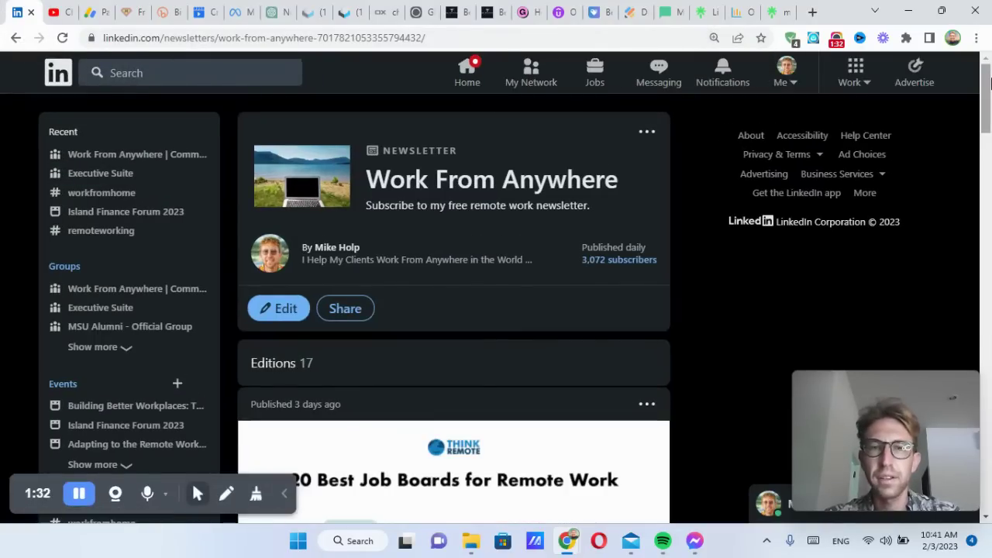
scroll(988, 131, "down", 1)
scroll(988, 130, "down", 8)
scroll(988, 126, "up", 5)
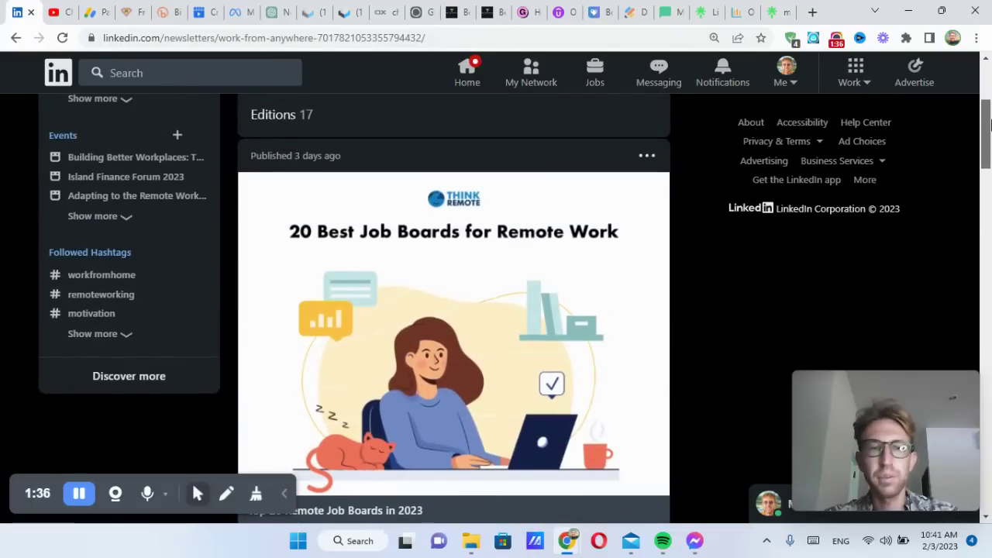
scroll(988, 128, "down", 1)
scroll(988, 133, "down", 2)
scroll(988, 133, "up", 2)
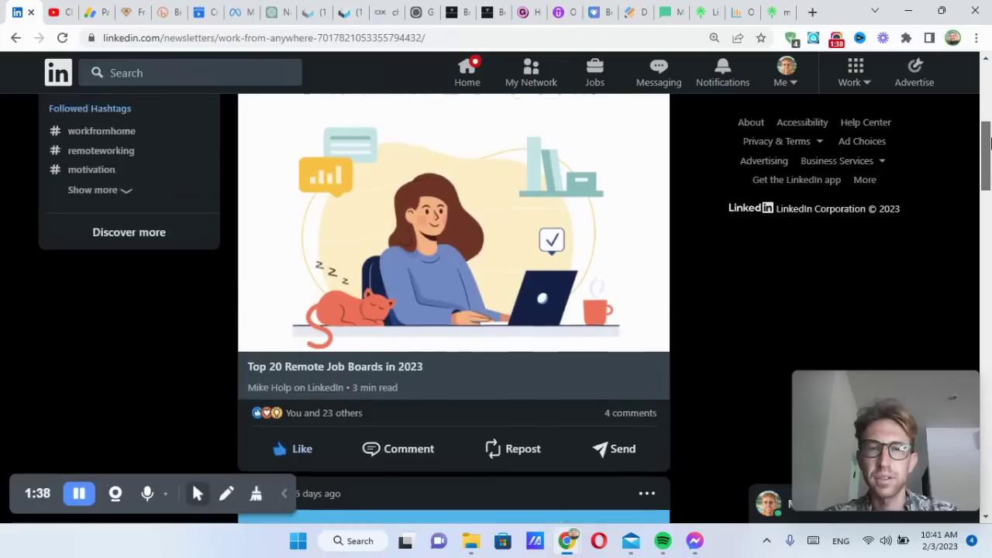
mouse_move(279, 496)
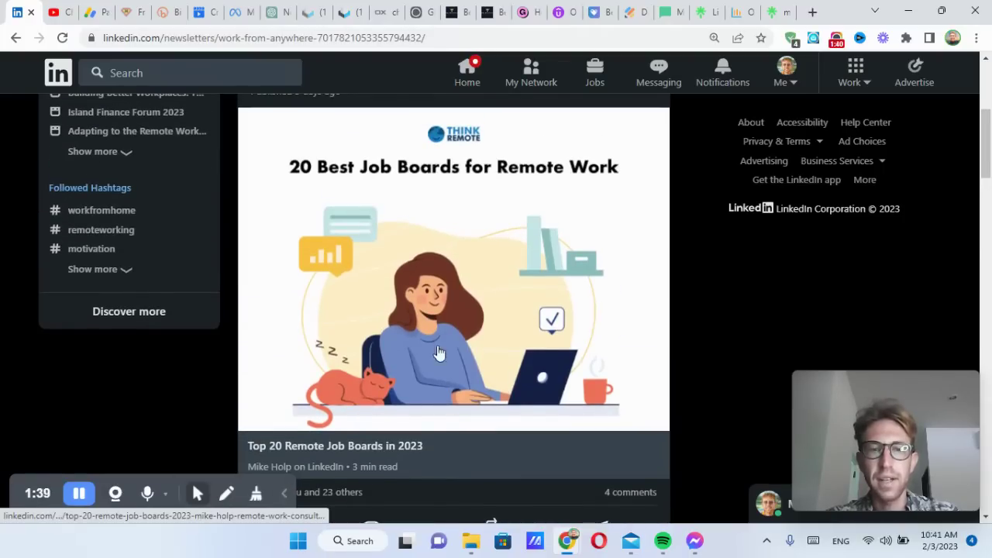
scroll(513, 293, "down", 1)
scroll(513, 293, "down", 5)
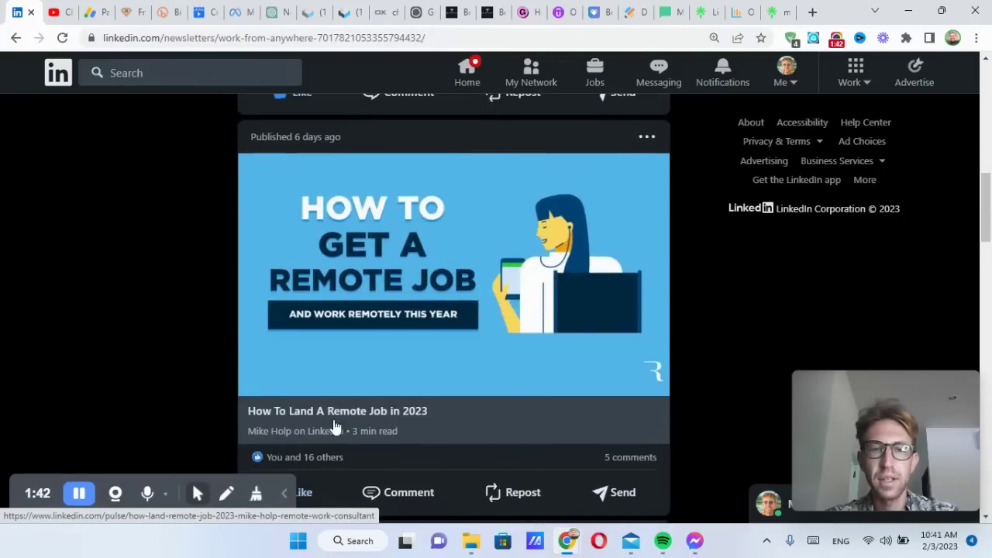
scroll(359, 422, "down", 5)
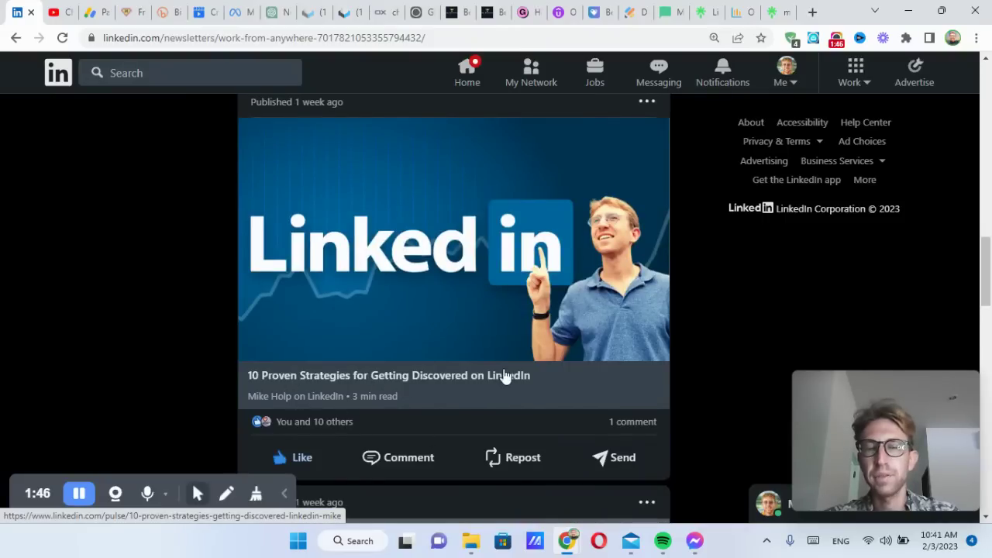
scroll(513, 381, "down", 2)
scroll(513, 381, "down", 3)
scroll(513, 383, "up", 5)
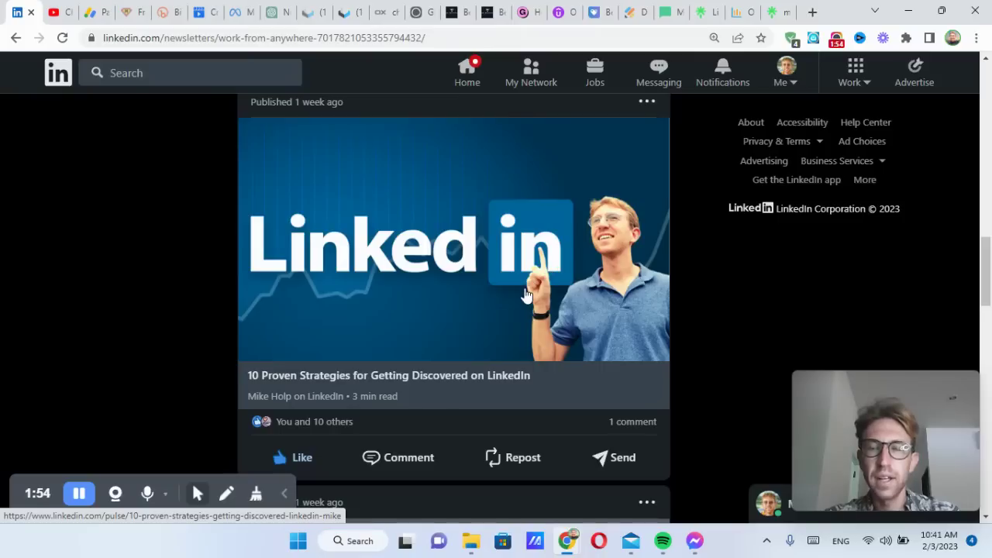
scroll(531, 295, "down", 6)
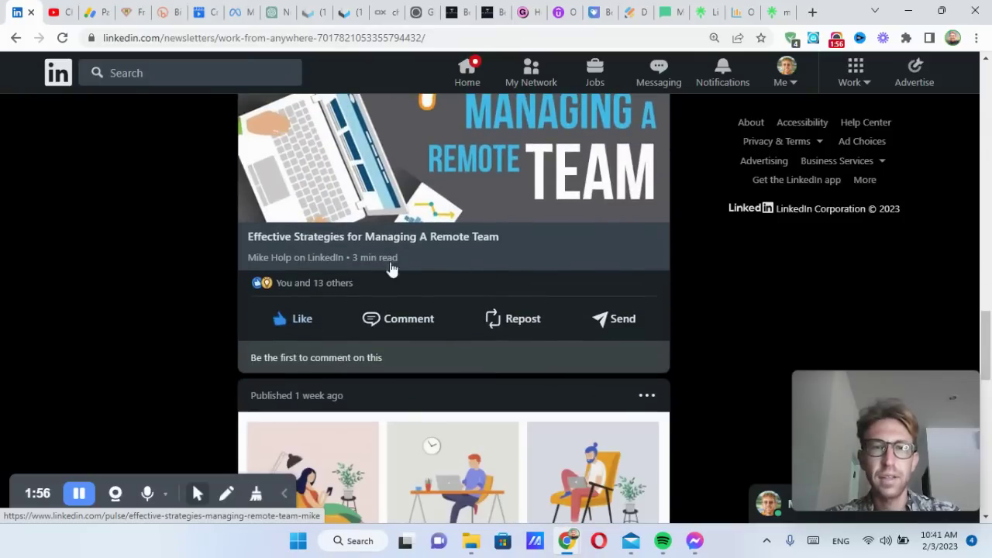
scroll(390, 266, "down", 3)
scroll(492, 269, "down", 5)
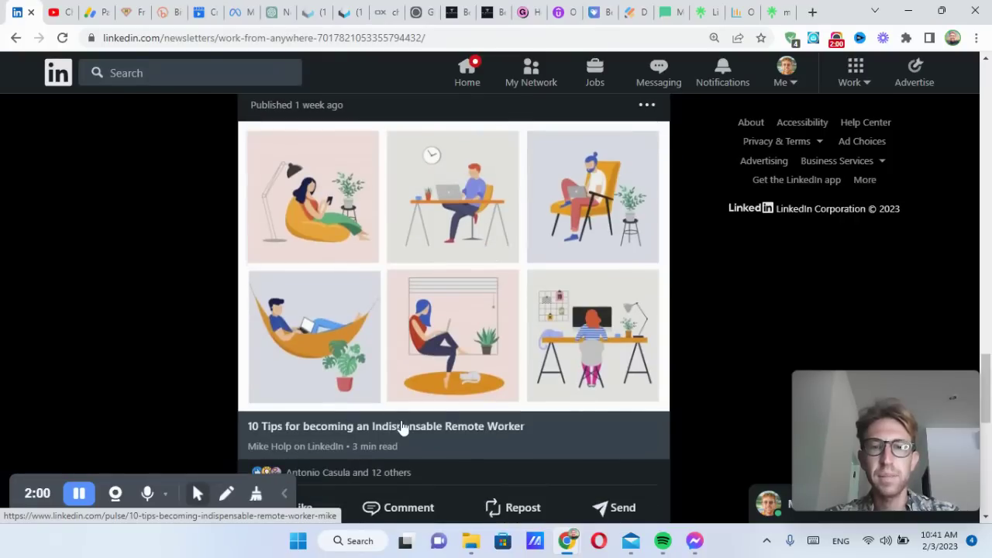
scroll(507, 426, "down", 7)
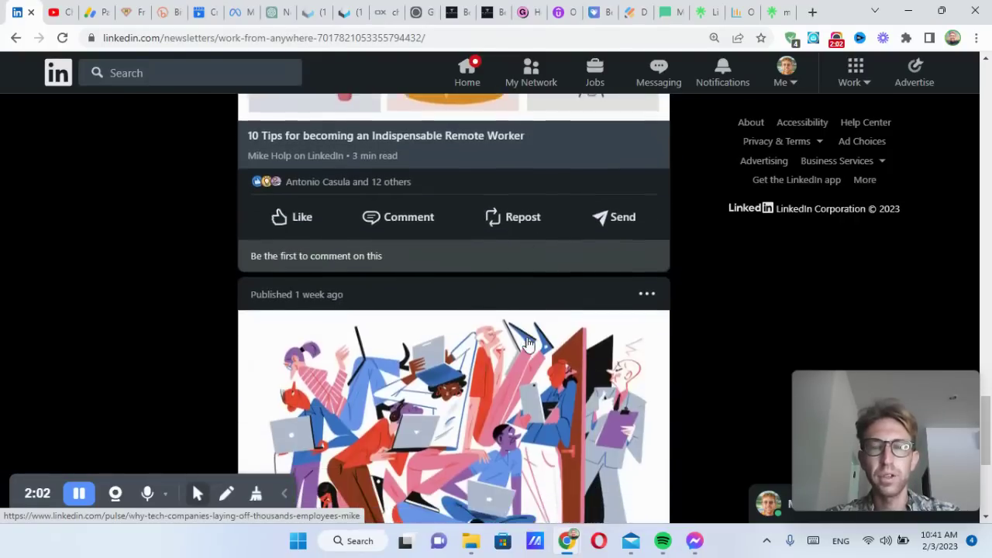
scroll(467, 286, "up", 7)
scroll(467, 287, "up", 20)
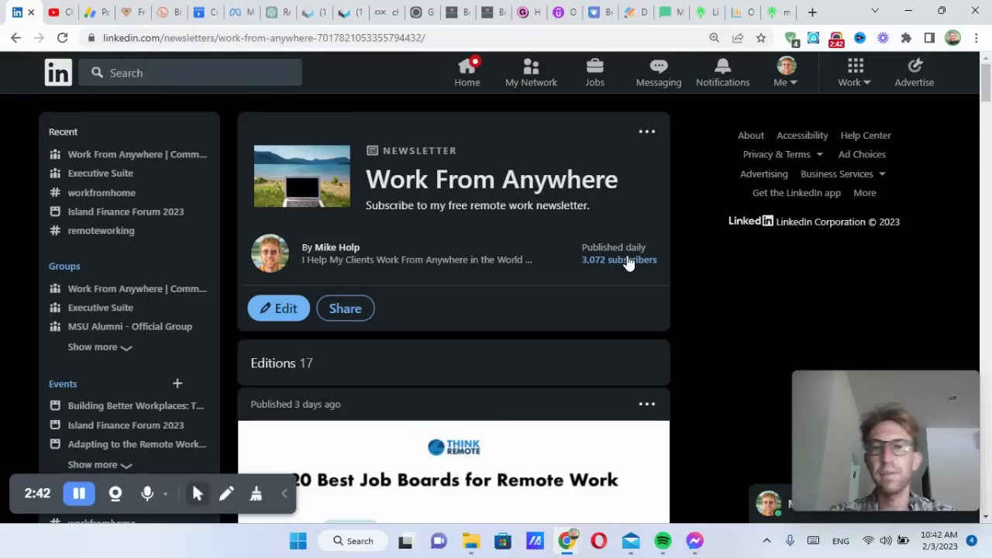
Browse the 3,072-subscriber list, close it, and scroll down to the latest edition.
left_click(627, 260)
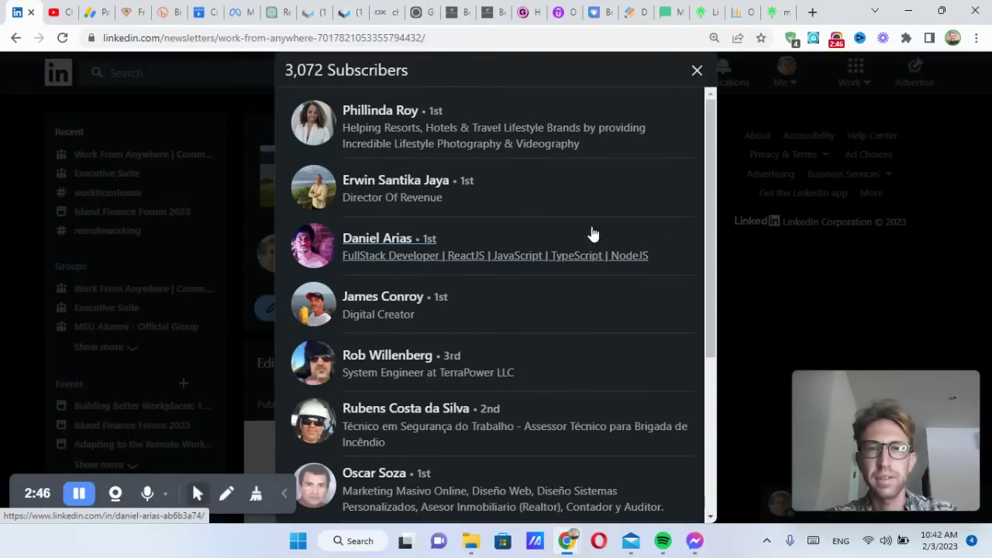
scroll(486, 217, "down", 3)
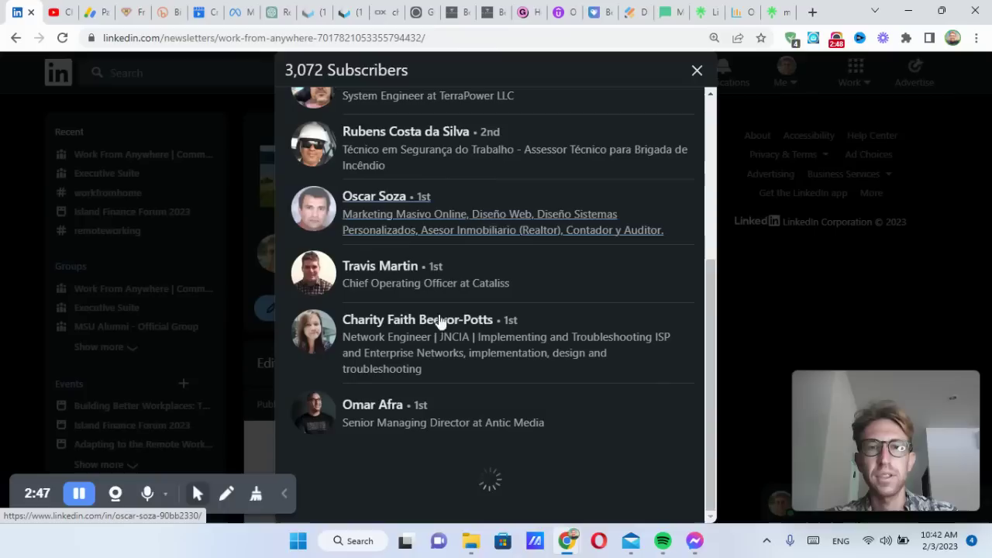
scroll(518, 222, "up", 3)
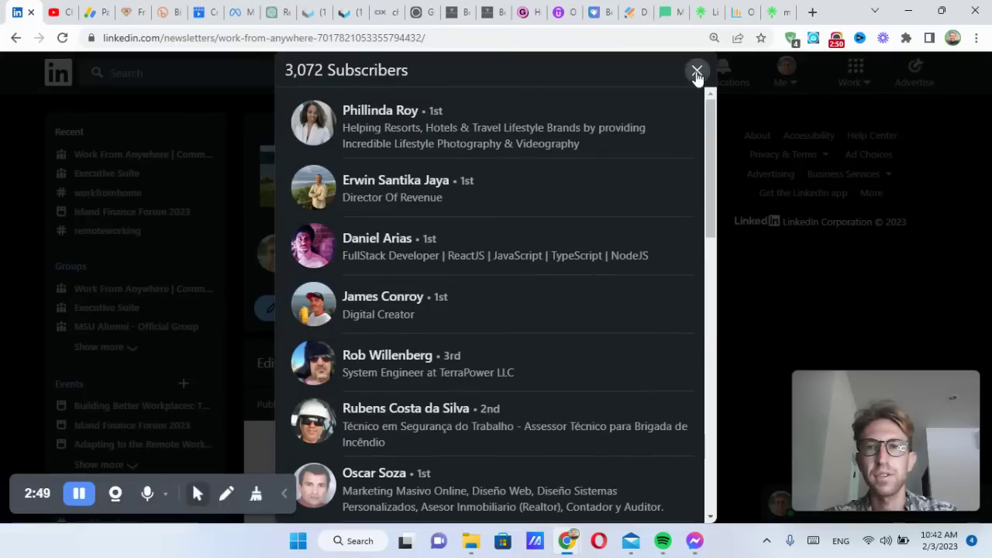
left_click(697, 71)
scroll(354, 237, "down", 3)
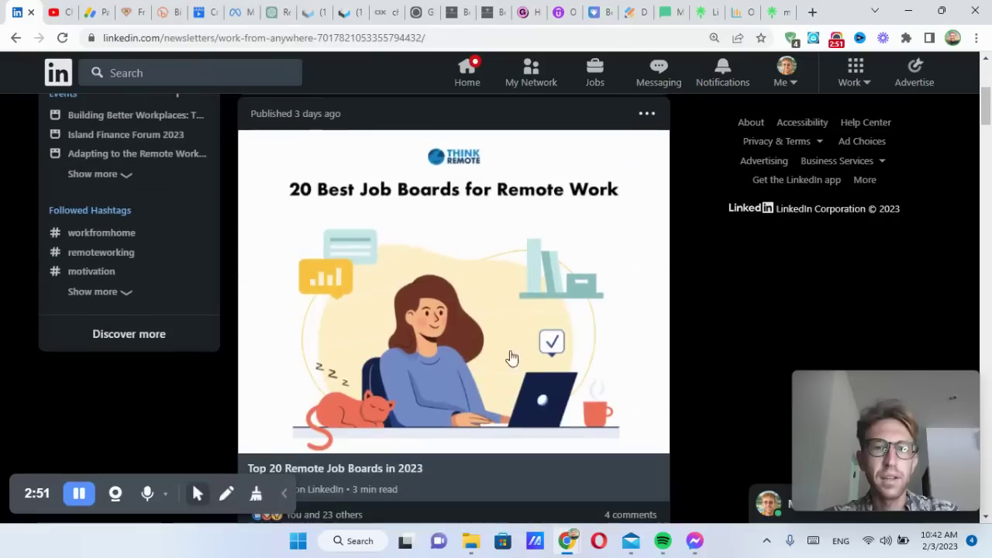
Open the Top 20 Remote Job Boards in 2023 article and read its opening paragraph.
left_click(447, 280)
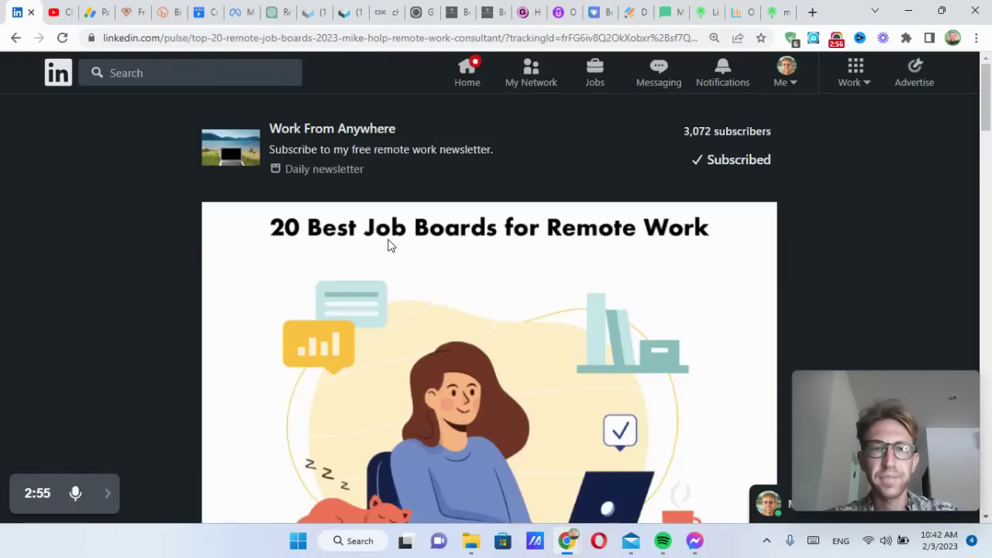
scroll(390, 246, "down", 10)
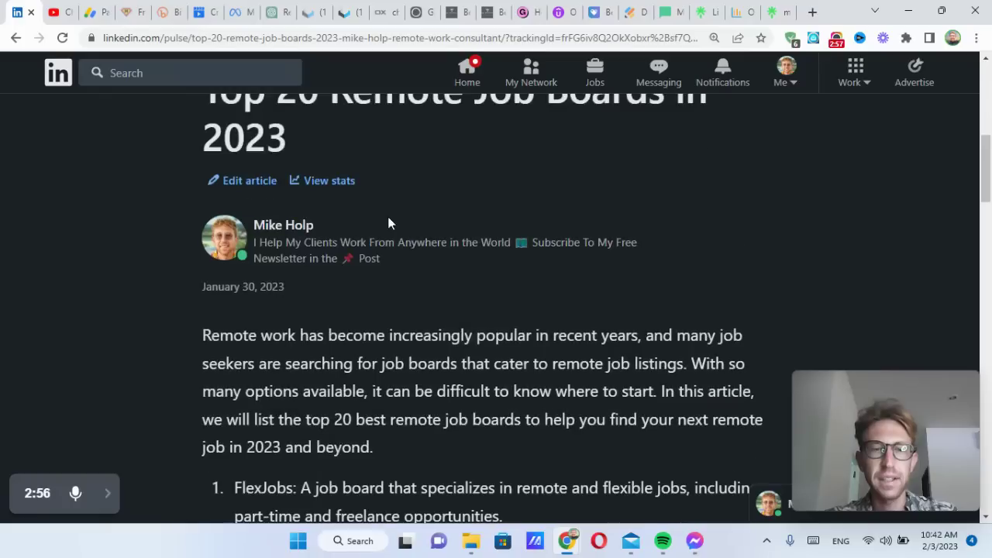
left_click_drag(203, 115, 417, 229)
left_click(416, 229)
scroll(416, 229, "down", 7)
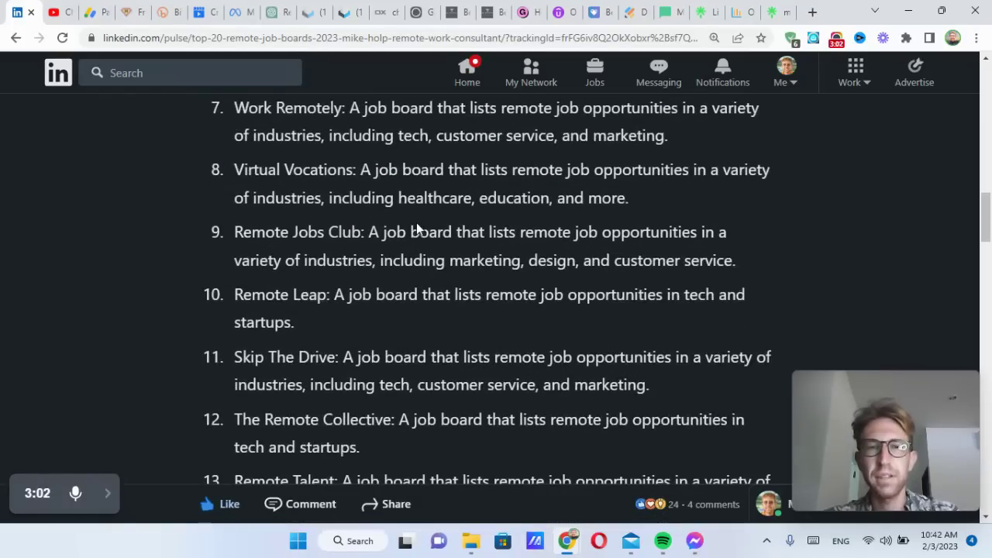
scroll(419, 222, "down", 10)
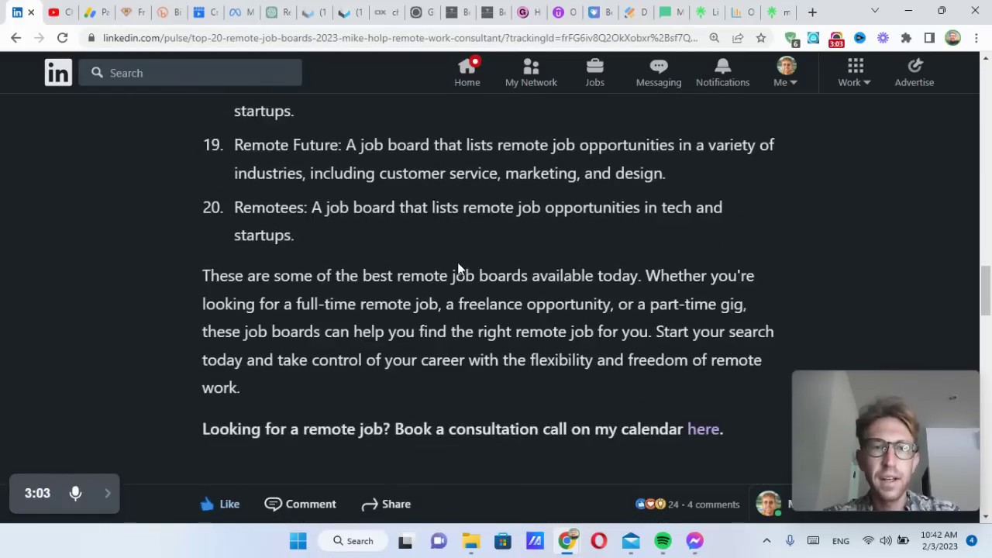
scroll(339, 277, "down", 1)
Read through the rest of the article down to the embedded ChatGPT video, then scroll back up.
left_click_drag(203, 268, 727, 263)
left_click(736, 262)
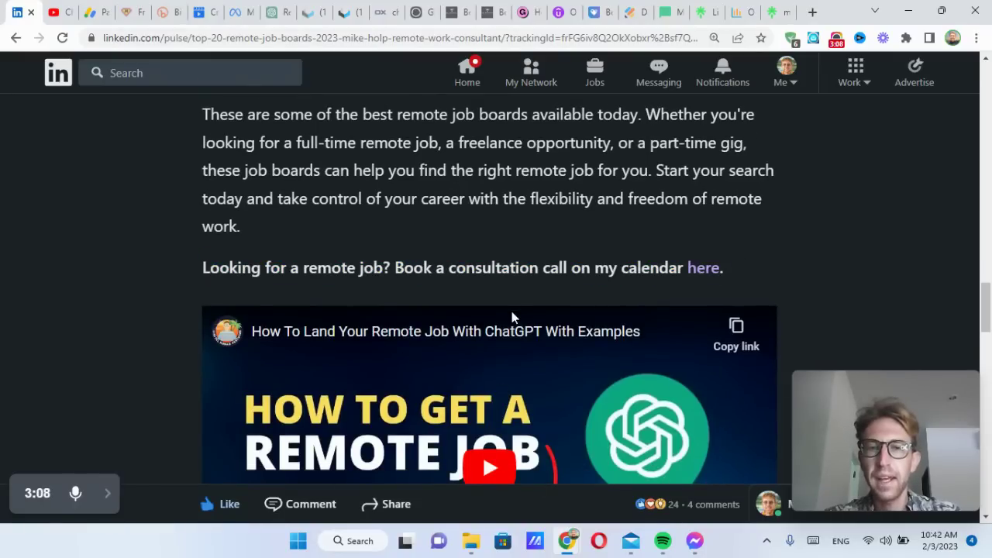
scroll(515, 325, "down", 2)
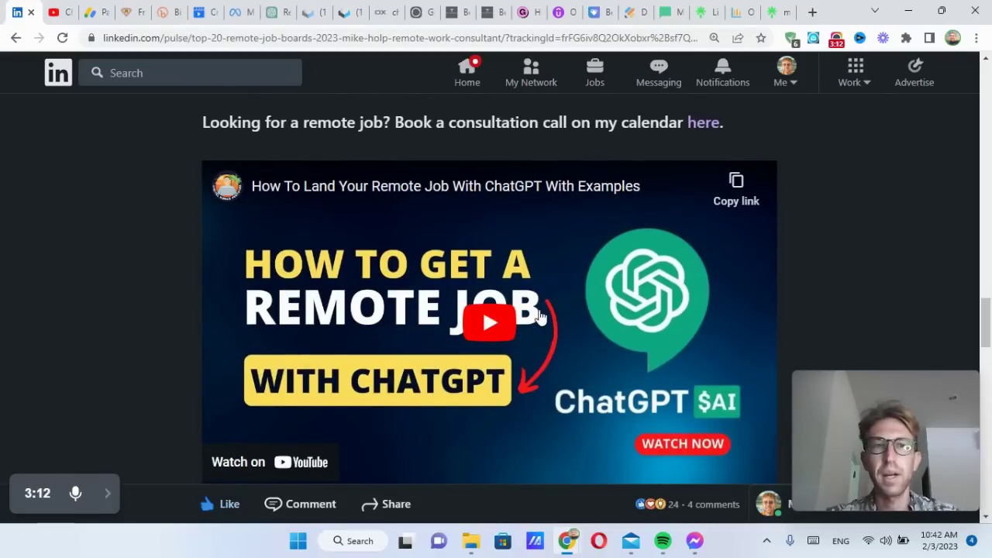
scroll(361, 236, "down", 4)
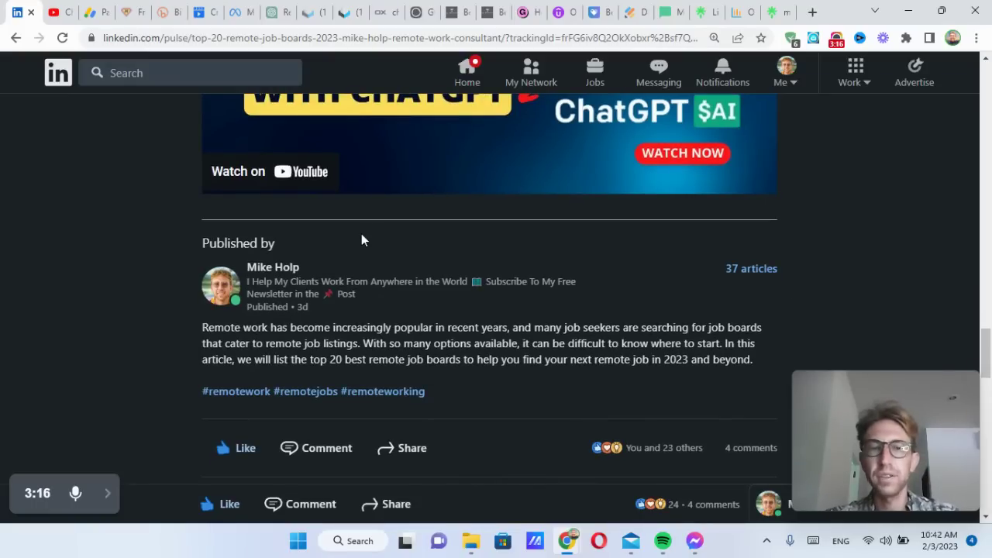
scroll(361, 238, "up", 15)
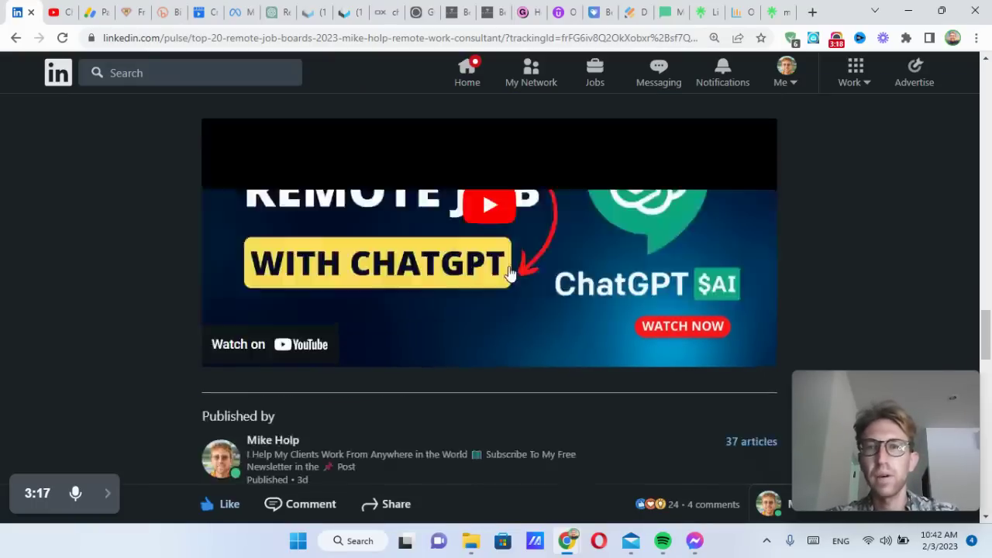
scroll(542, 248, "up", 1)
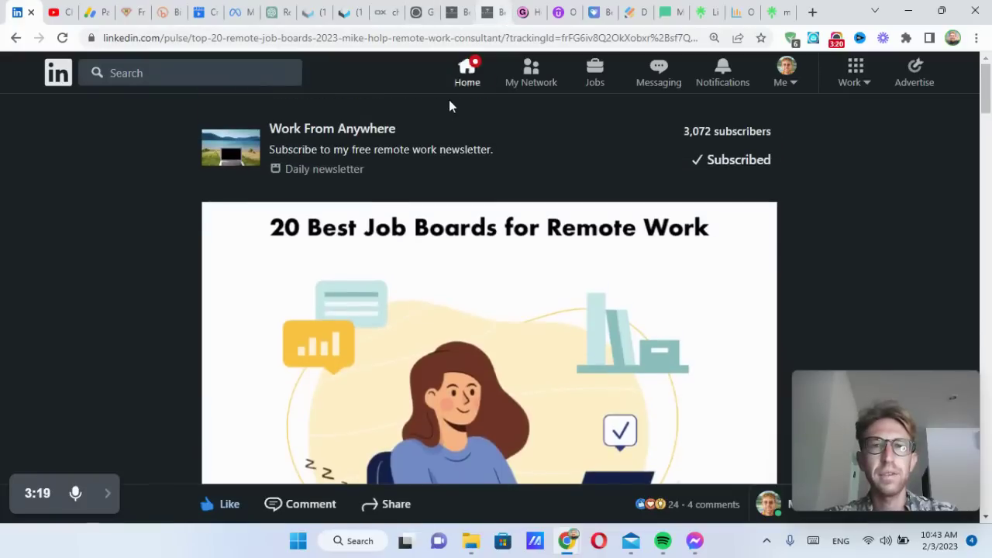
From the home feed, start a new article and choose to publish it as the personal profile.
left_click(467, 72)
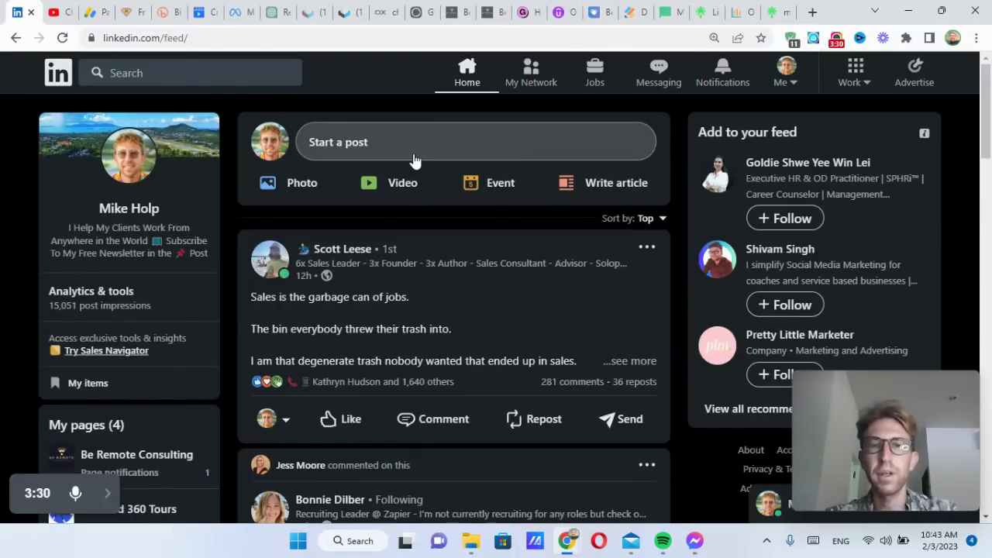
left_click(589, 190)
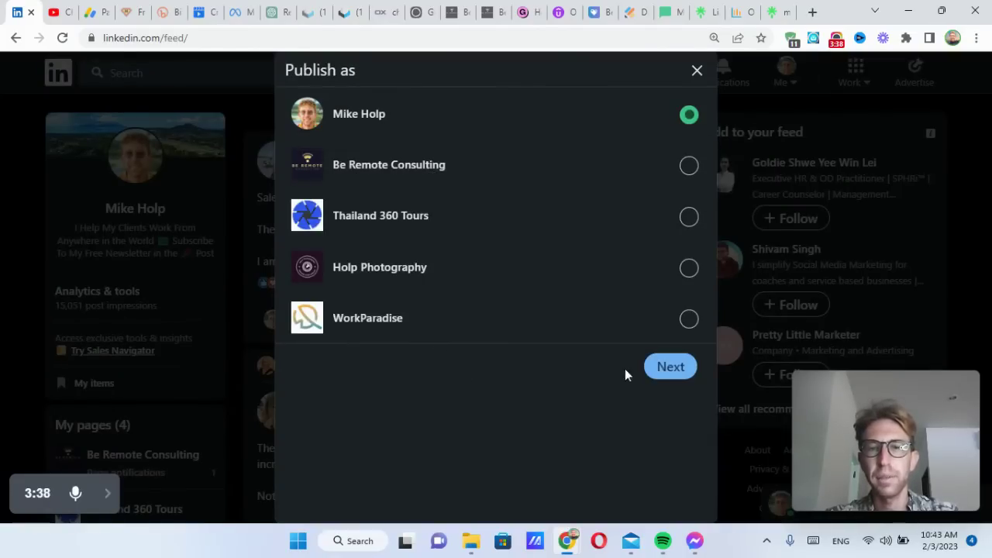
left_click(676, 368)
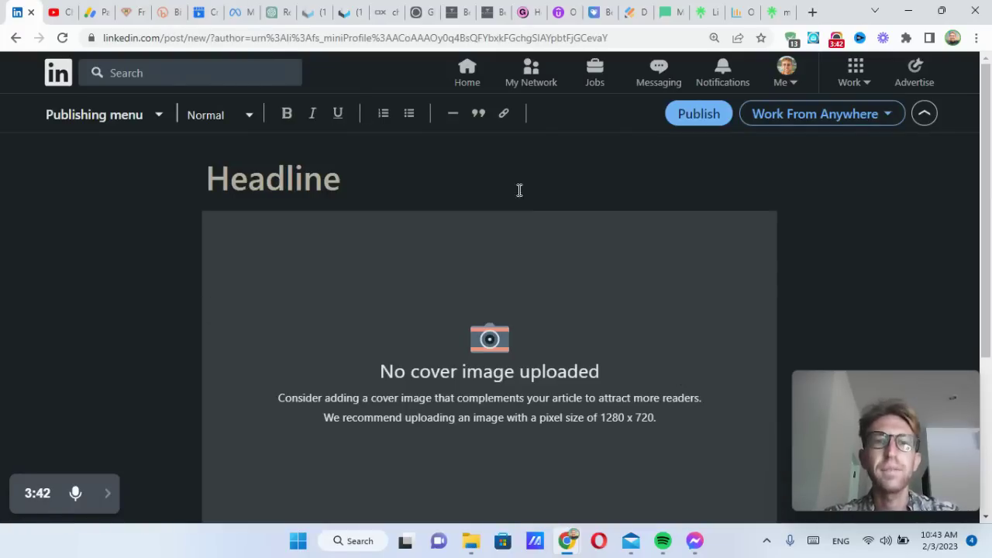
Place the cursor in the blank article's Headline field.
scroll(520, 232, "down", 2)
scroll(299, 263, "up", 2)
left_click(333, 186)
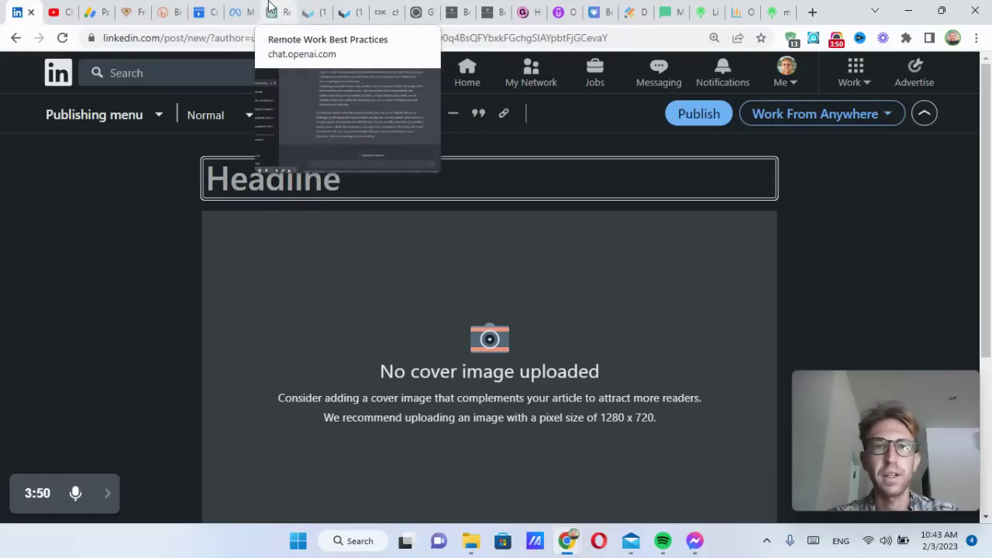
Ask ChatGPT for a compelling title and copy 'Essential Remote Work Best Practices and Tips'.
left_click(270, 9)
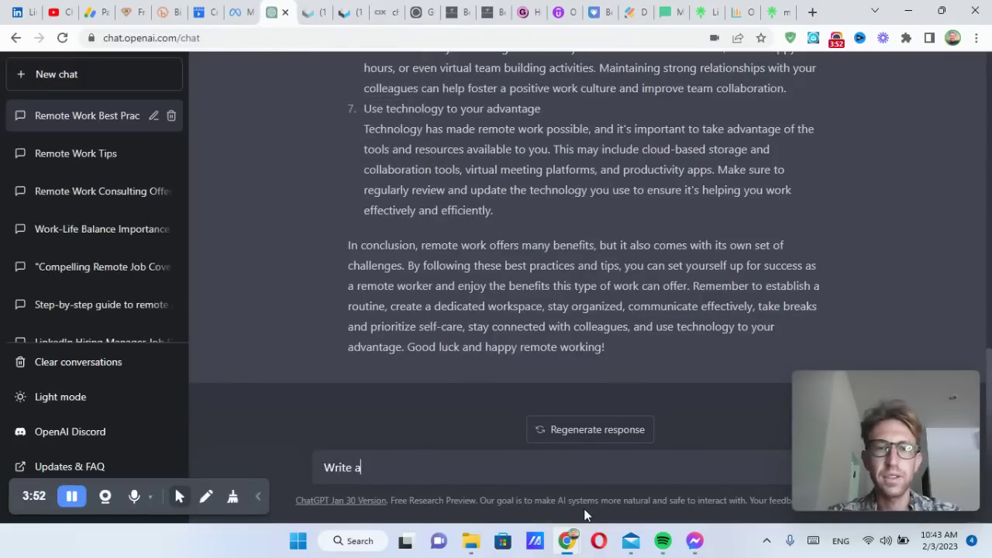
type("Write a compelling title")
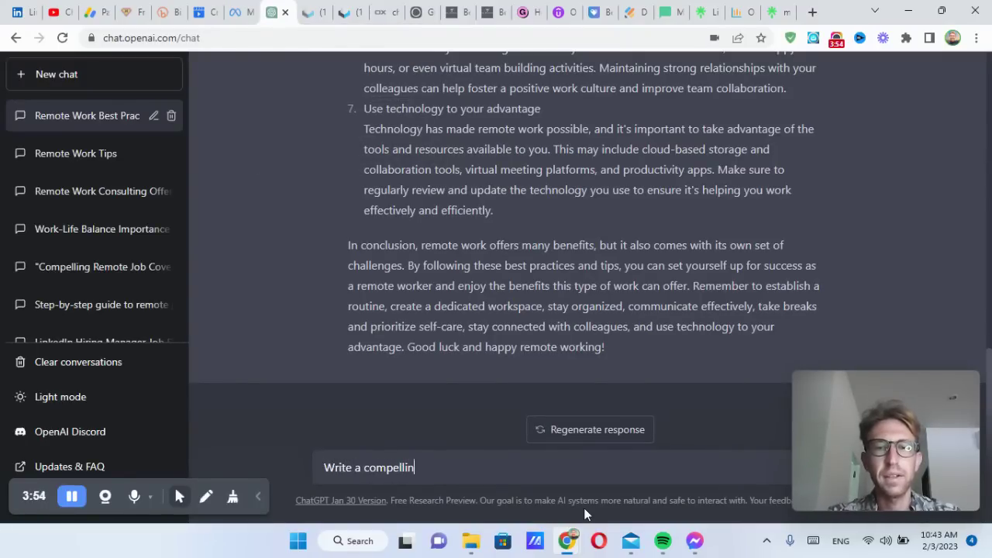
key("Return")
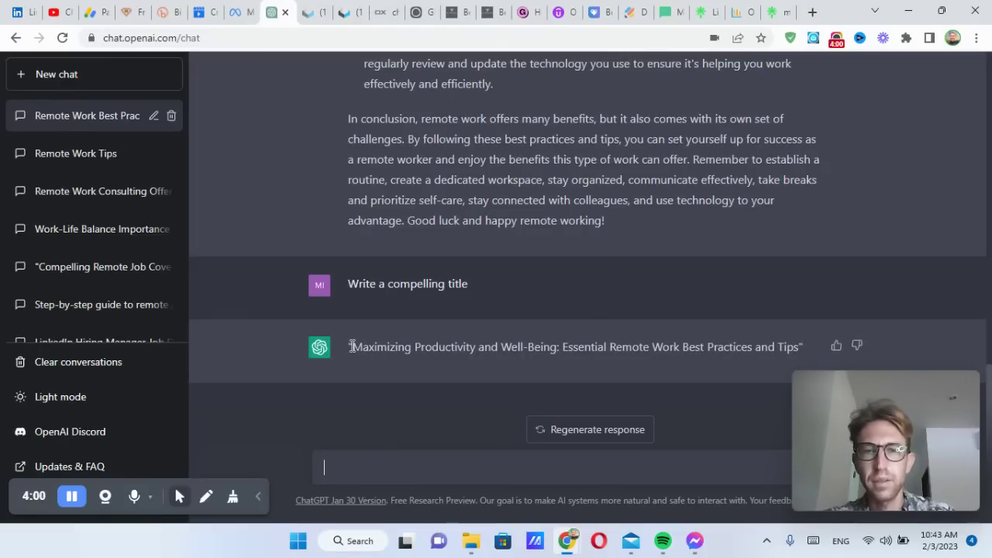
left_click_drag(563, 348, 800, 346)
key("ctrl+c")
scroll(475, 192, "up", 3)
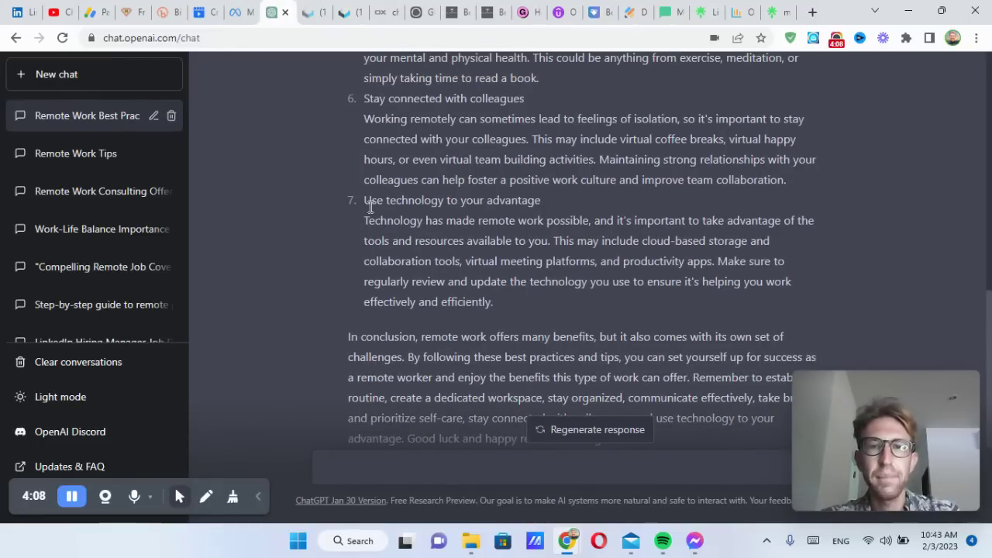
scroll(378, 233, "down", 1)
scroll(447, 430, "down", 2)
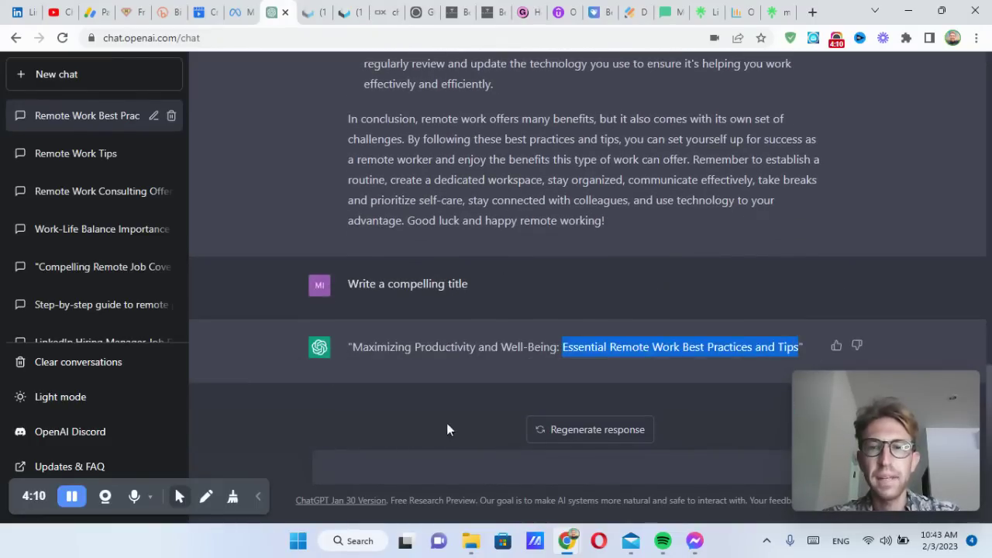
Ask ChatGPT for 3 more tips, then paste the copied title as the LinkedIn headline.
left_click(447, 469)
type("Write 3 more tips")
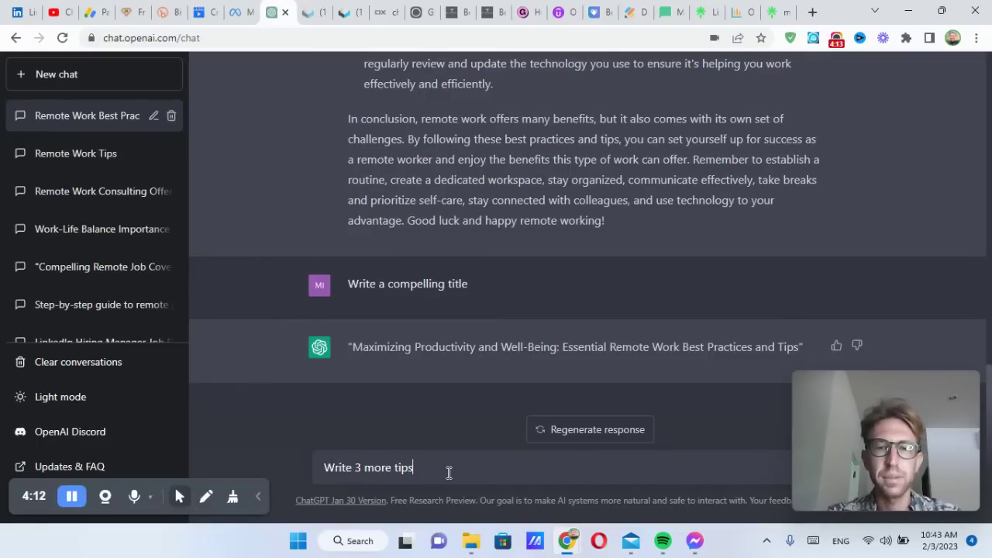
key("Return")
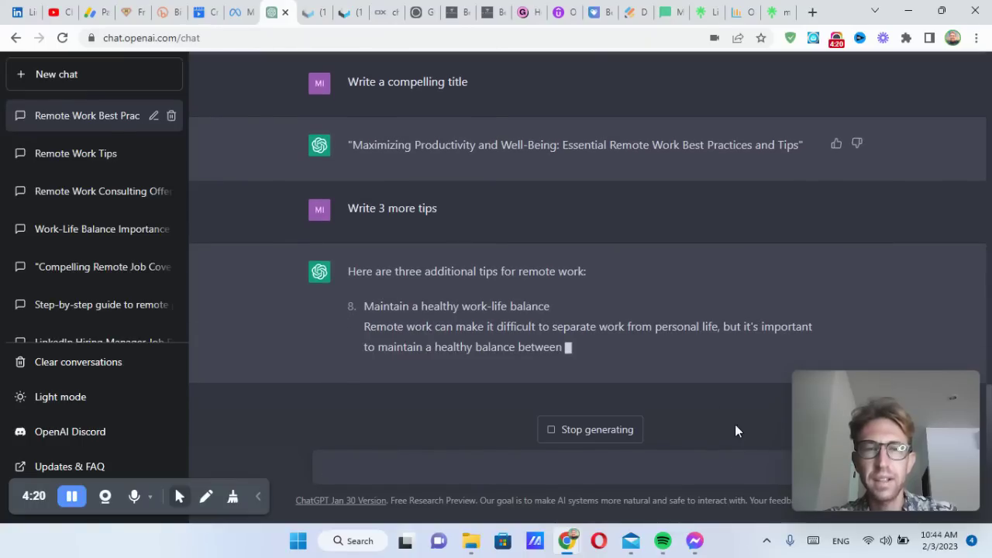
left_click(19, 13)
key("ctrl+v")
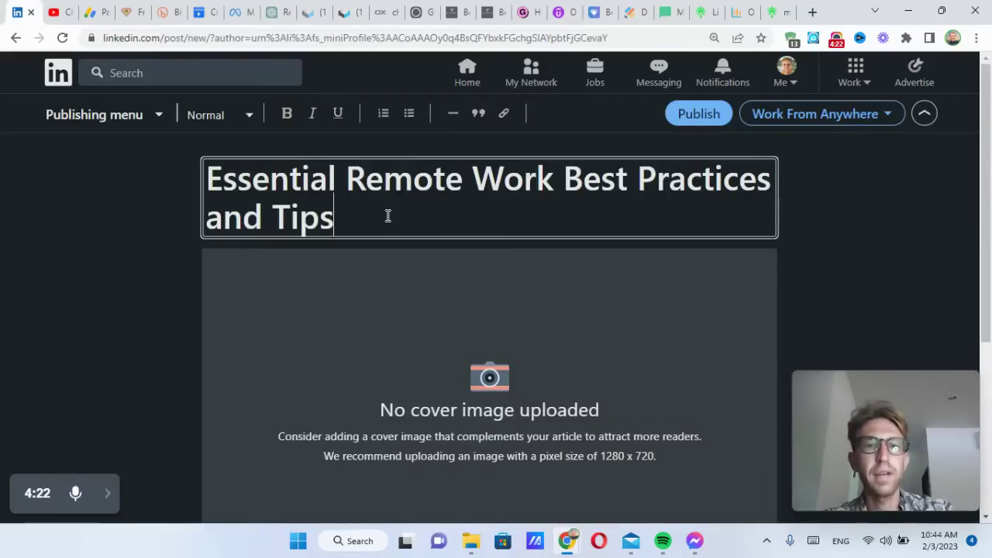
Change the headline to 'Top 10 Remote Work Best Practices and Tips'.
left_click(225, 186)
key("Left")
type("Top 10")
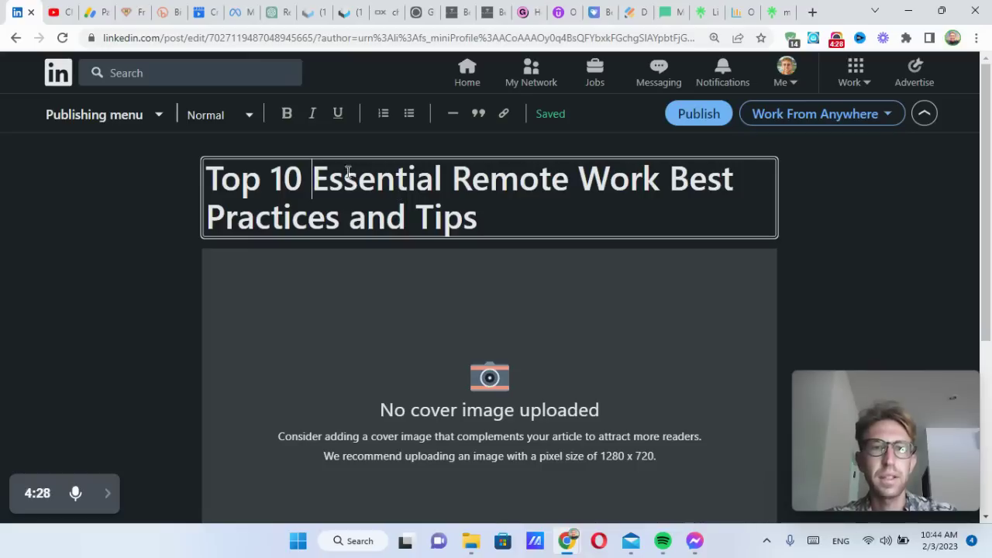
key("Right")
key("Right")
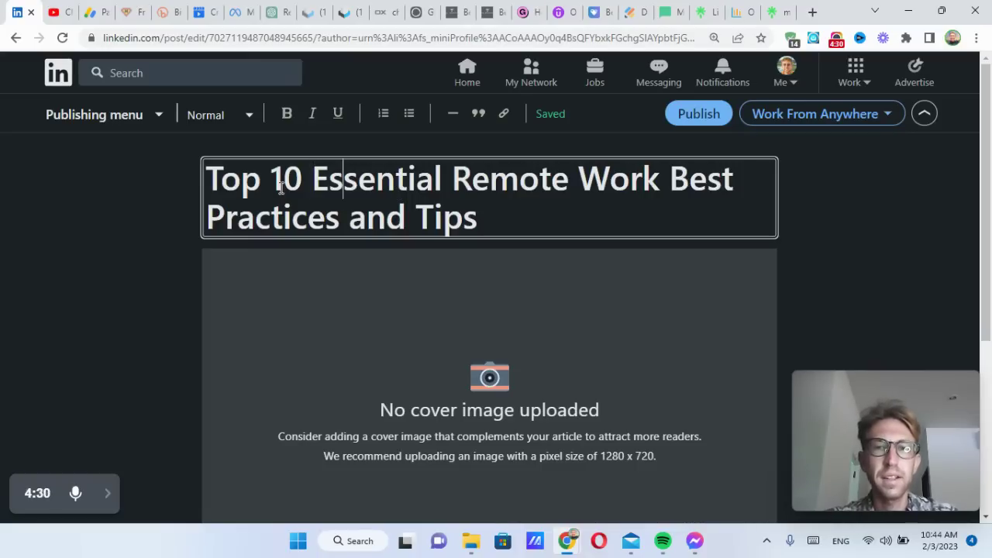
key("BackSpace")
key("BackSpace")
key("BackSpace")
key("BackSpace")
key("BackSpace")
key("BackSpace")
key("BackSpace")
key("BackSpace")
key("BackSpace")
key("BackSpace")
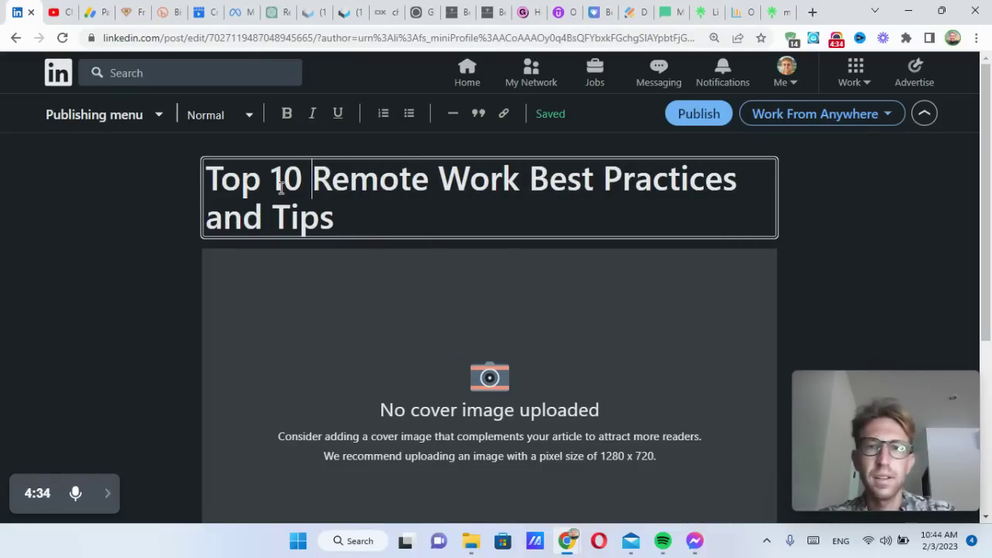
Move into the empty article body and select the ChatGPT-written article text to copy.
scroll(457, 223, "down", 4)
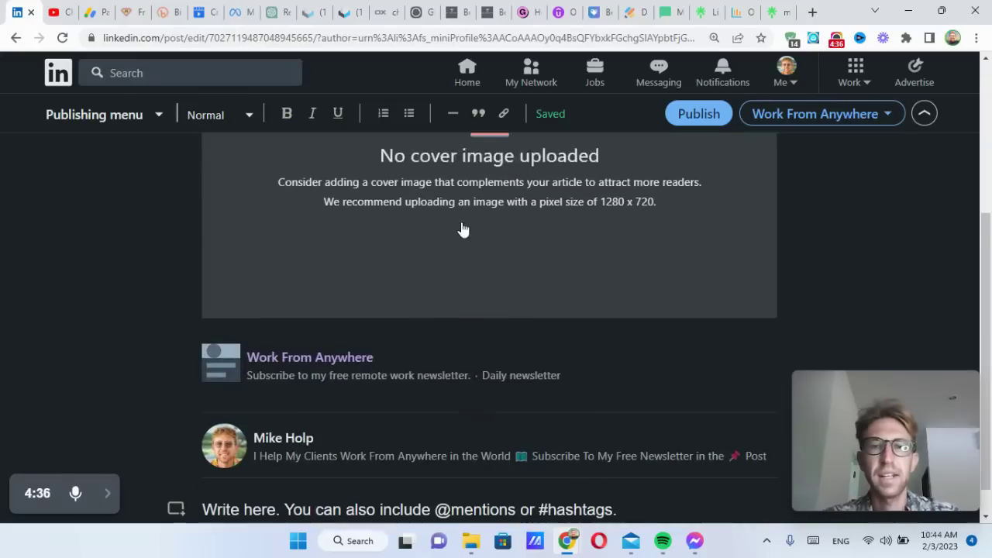
left_click(293, 477)
scroll(518, 229, "up", 2)
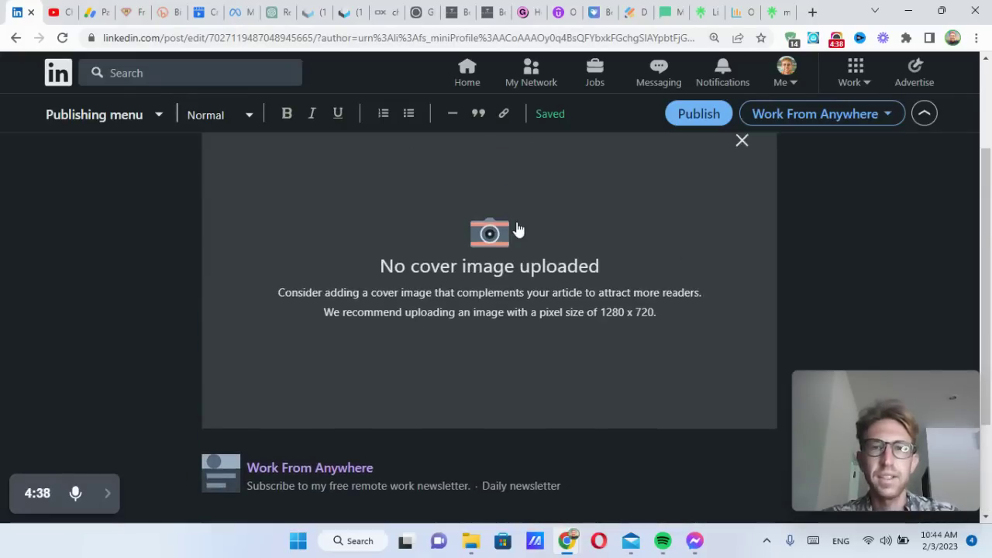
scroll(518, 230, "up", 2)
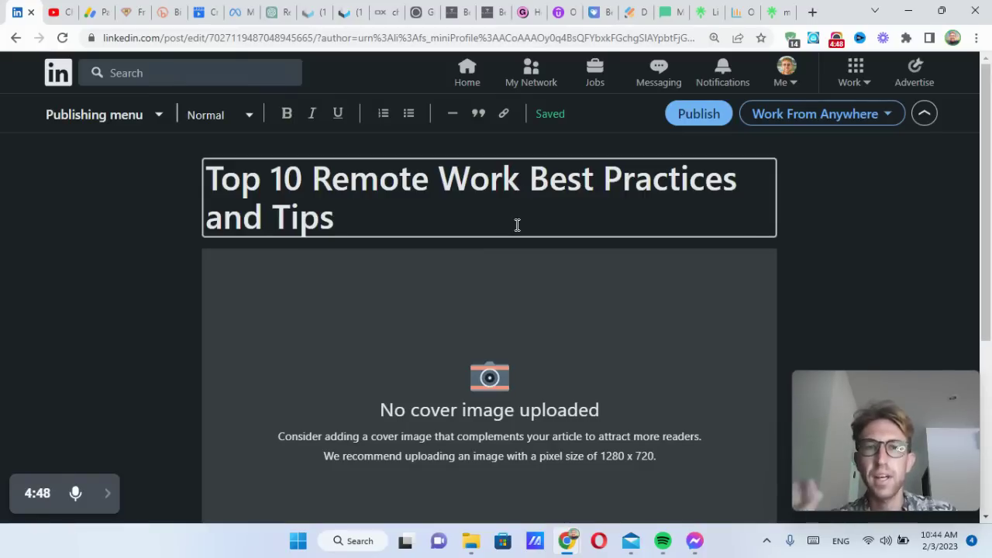
scroll(571, 263, "down", 3)
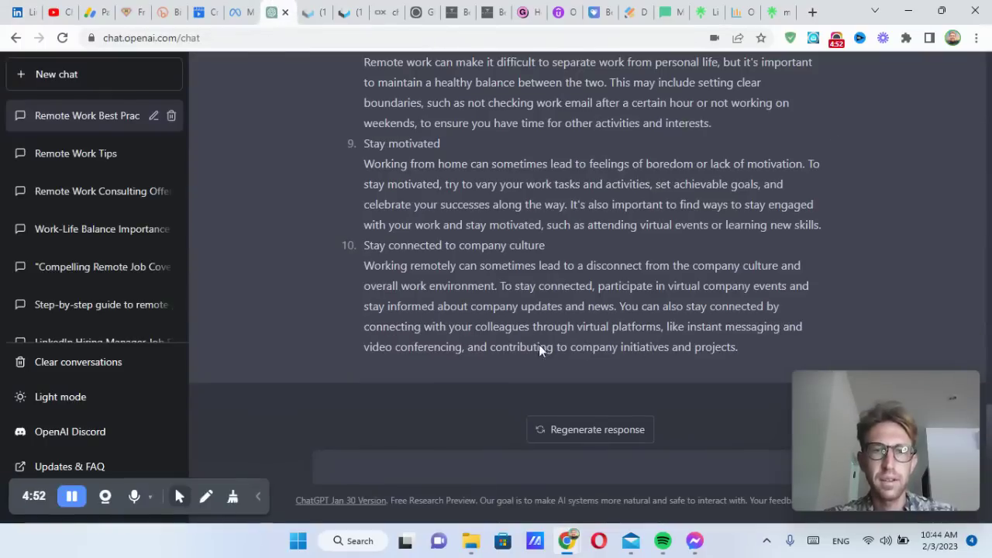
scroll(527, 310, "up", 4)
scroll(510, 274, "up", 15)
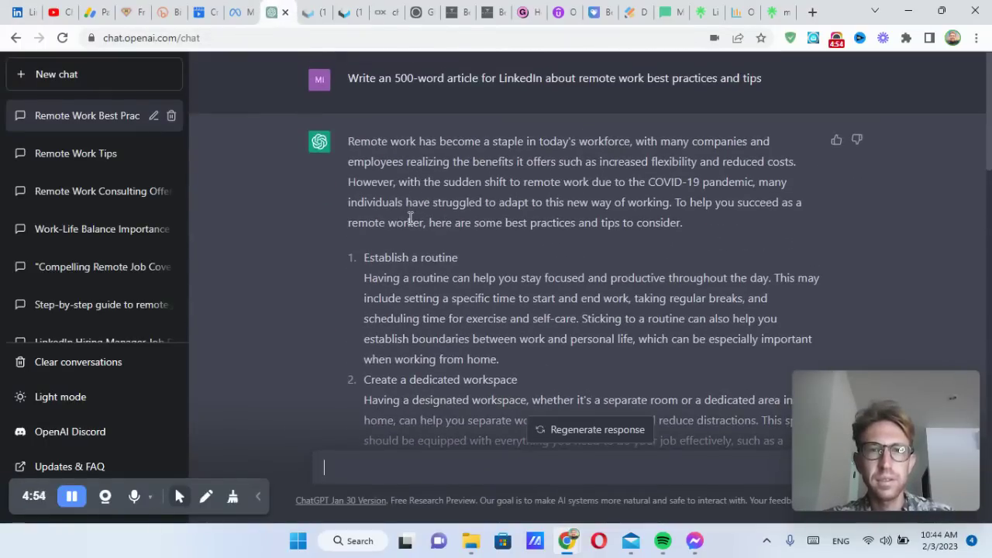
left_click_drag(346, 141, 612, 285)
scroll(514, 283, "down", 2)
Paste the ChatGPT remote-work article into the empty article body.
left_click(17, 12)
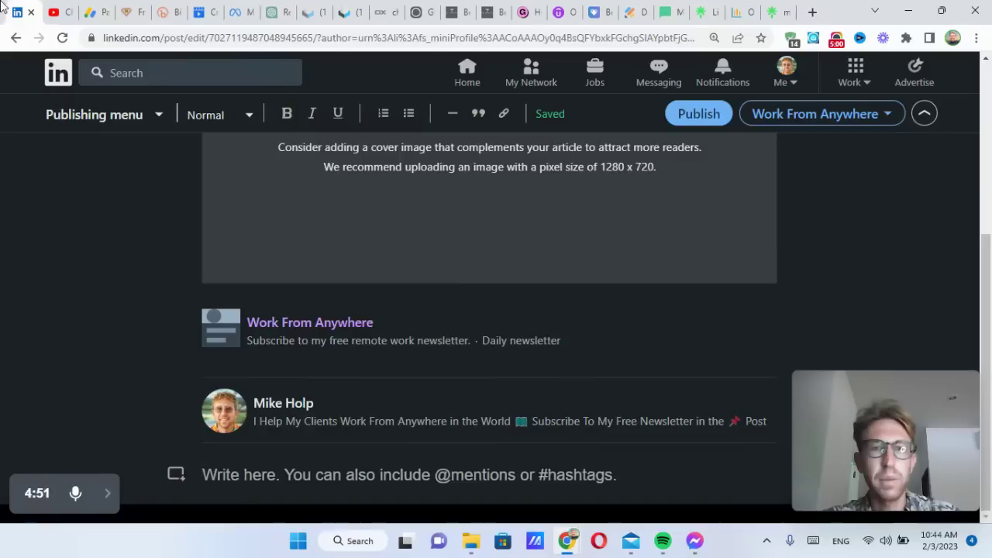
left_click(416, 459)
key("ctrl+v")
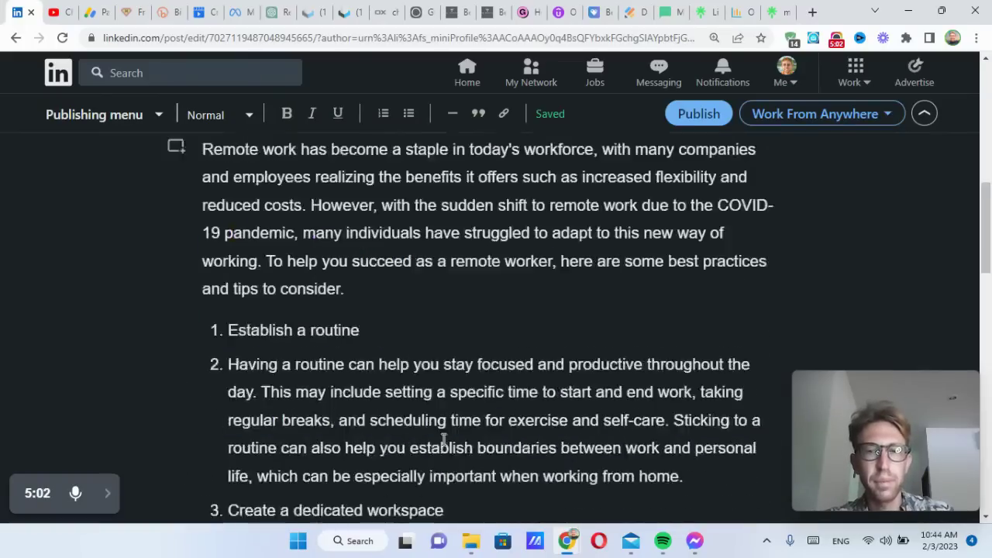
scroll(448, 435, "up", 3)
scroll(448, 434, "down", 7)
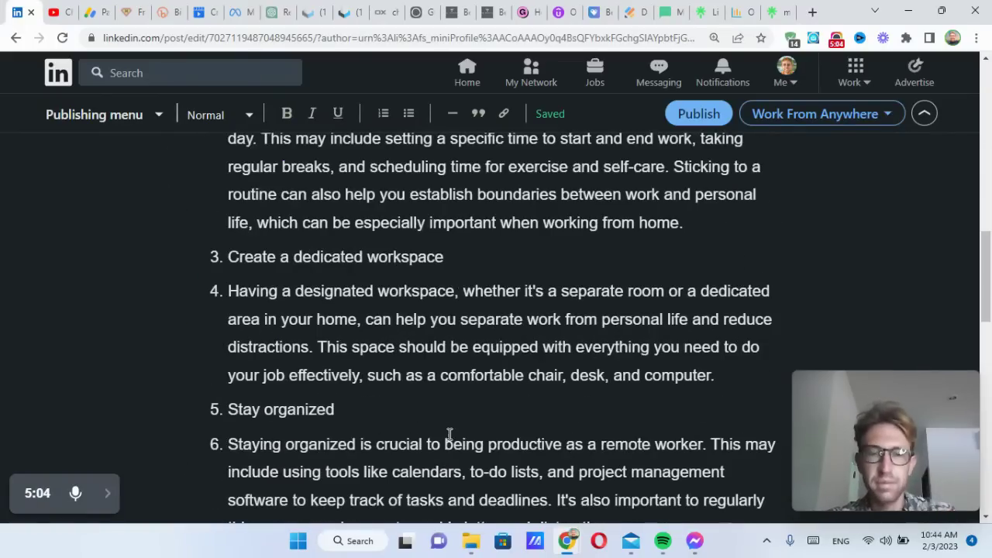
scroll(450, 434, "up", 2)
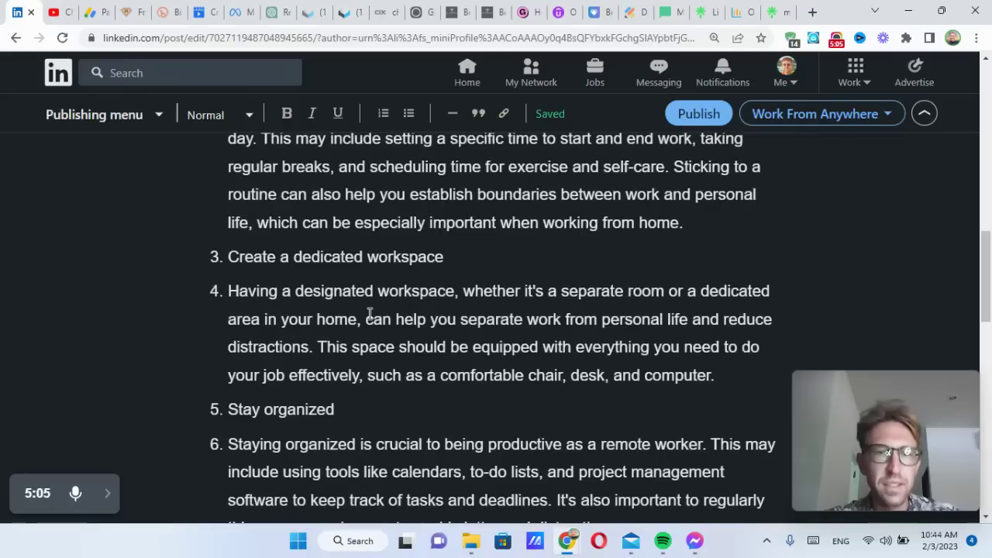
Join the workspace, organization and communication paragraphs to their headings with colons.
left_click(472, 254)
left_click(228, 290)
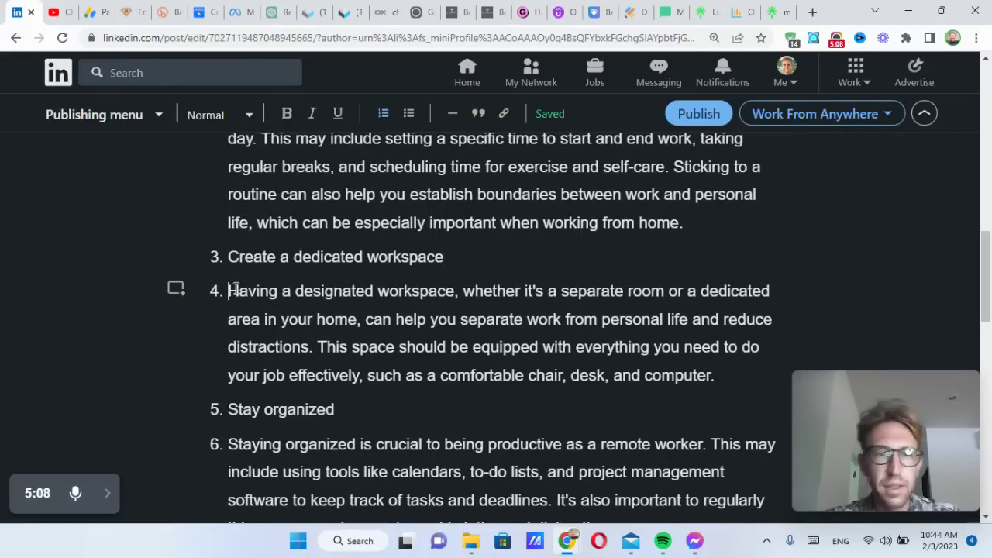
key("BackSpace")
key("BackSpace")
type(":")
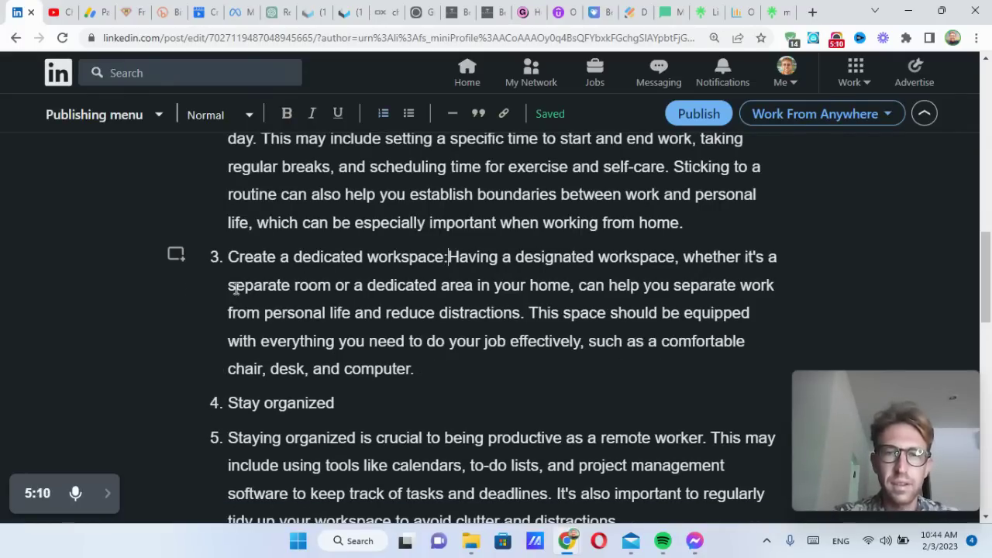
left_click(227, 439)
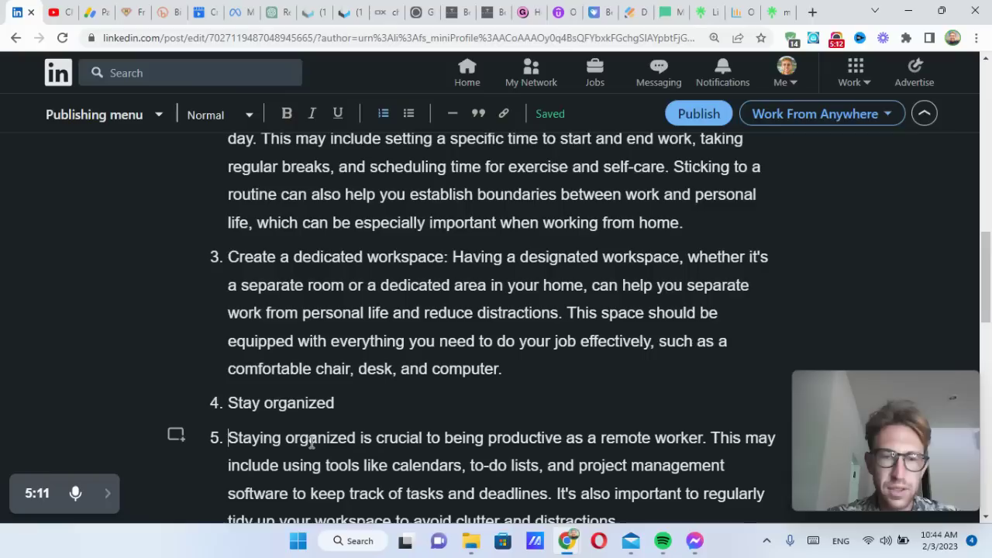
key("BackSpace")
key("BackSpace")
type(":")
scroll(499, 282, "down", 4)
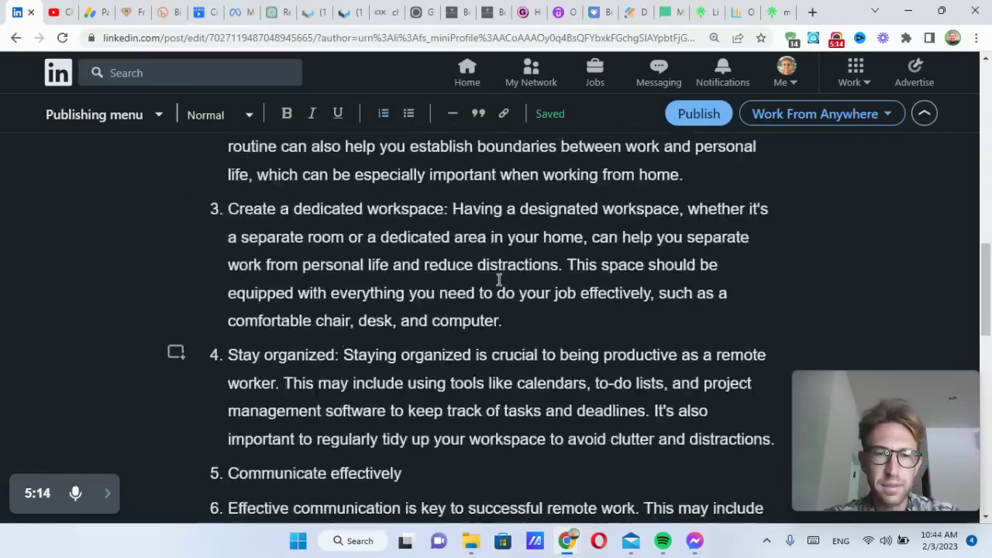
left_click(229, 266)
key("BackSpace")
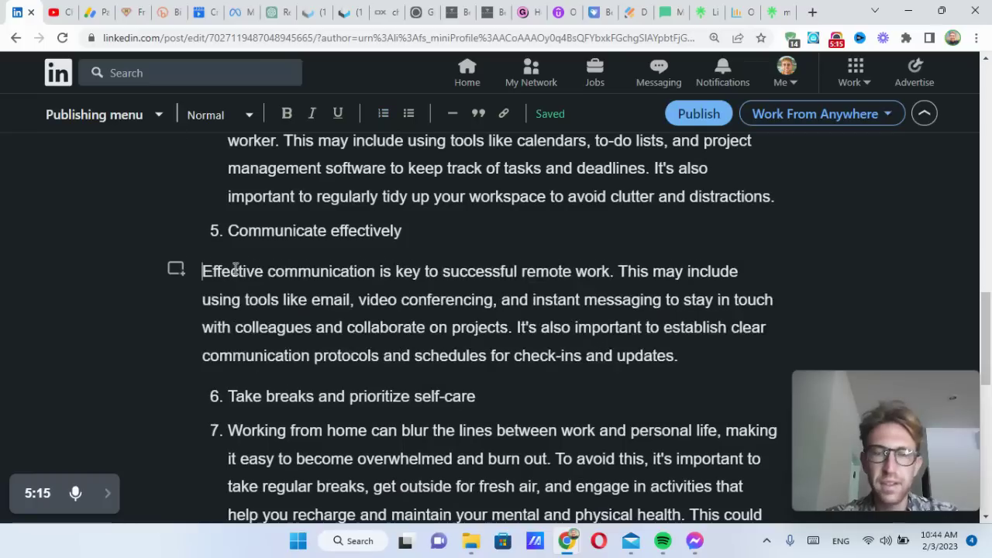
key("BackSpace")
type(":")
Join the self-care, colleagues, technology and routine paragraphs to their headings with colons.
left_click(226, 411)
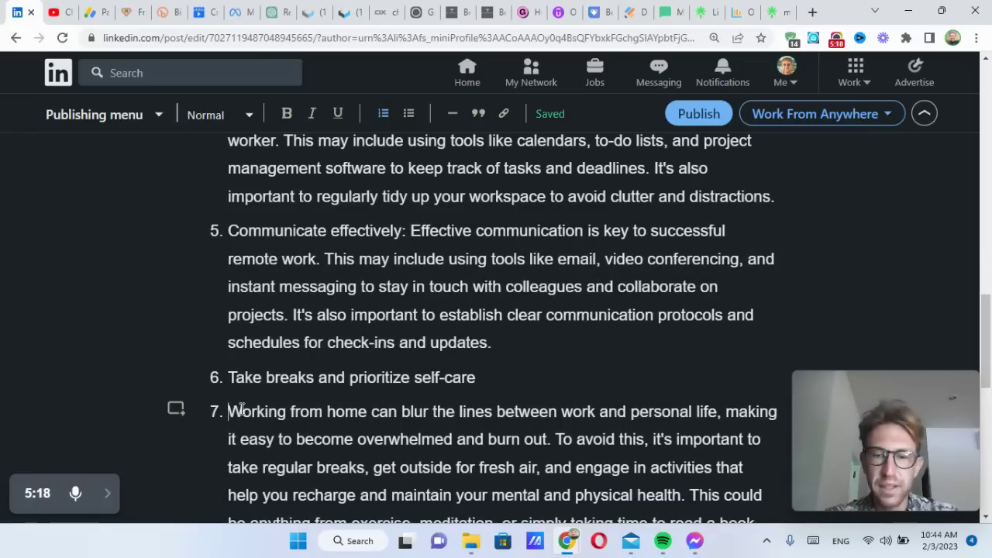
key("BackSpace")
key("BackSpace")
type(":")
scroll(240, 412, "down", 2)
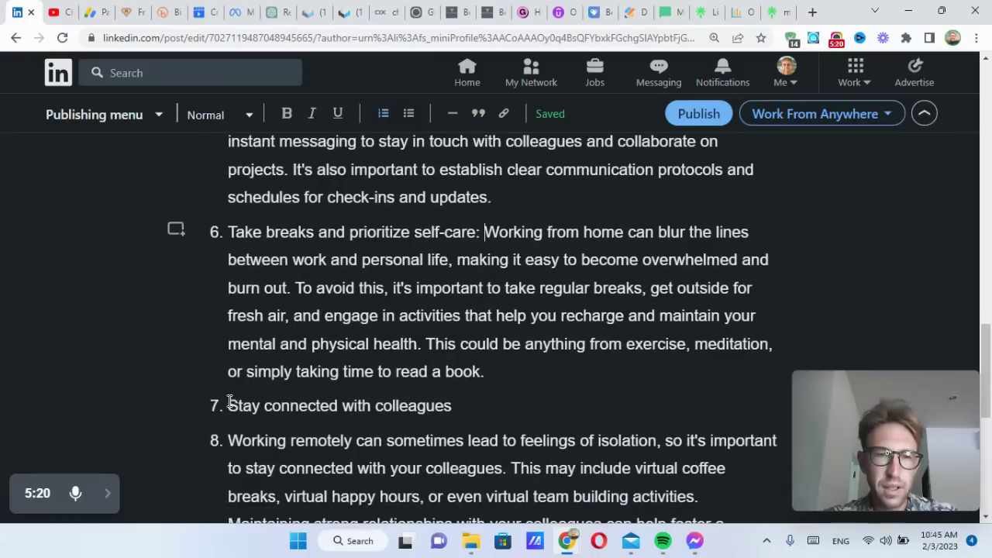
left_click(228, 441)
key("BackSpace")
key("BackSpace")
type(":")
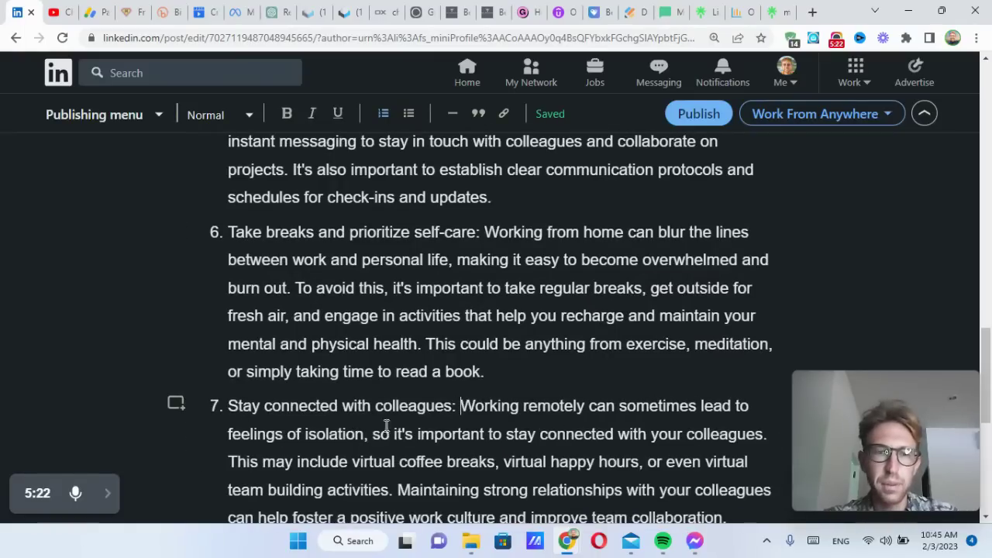
scroll(383, 418, "down", 3)
left_click(226, 369)
key("BackSpace")
key("BackSpace")
key("BackSpace")
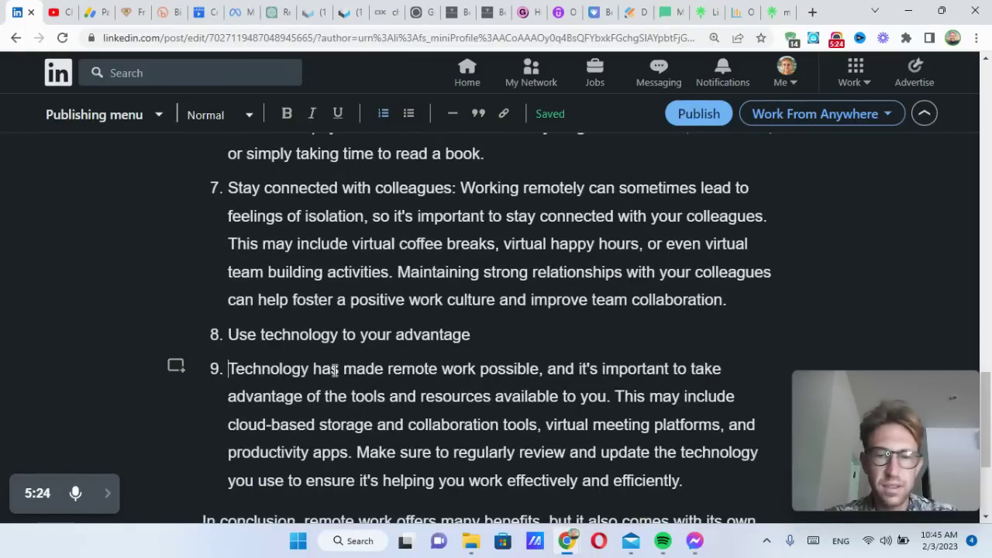
type(":")
scroll(468, 292, "up", 15)
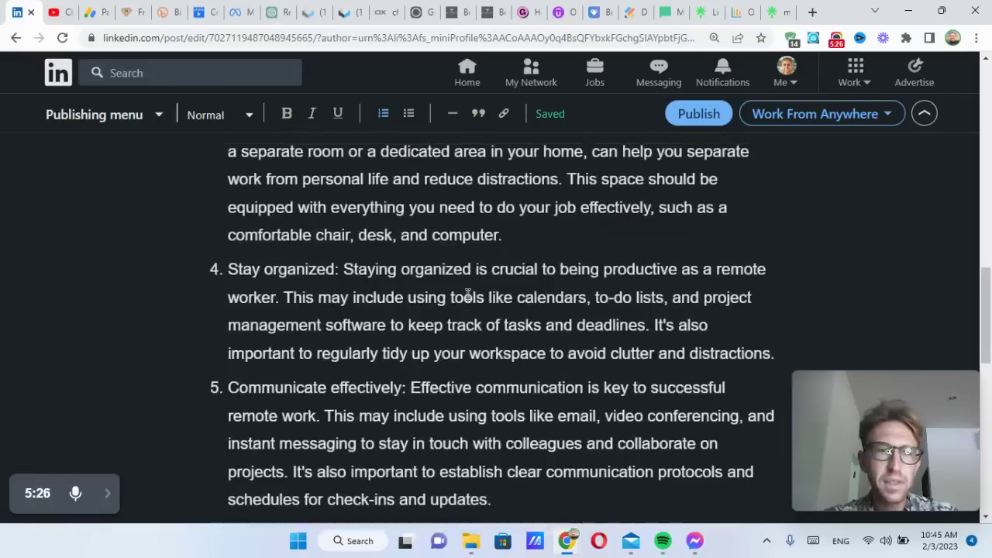
left_click(229, 328)
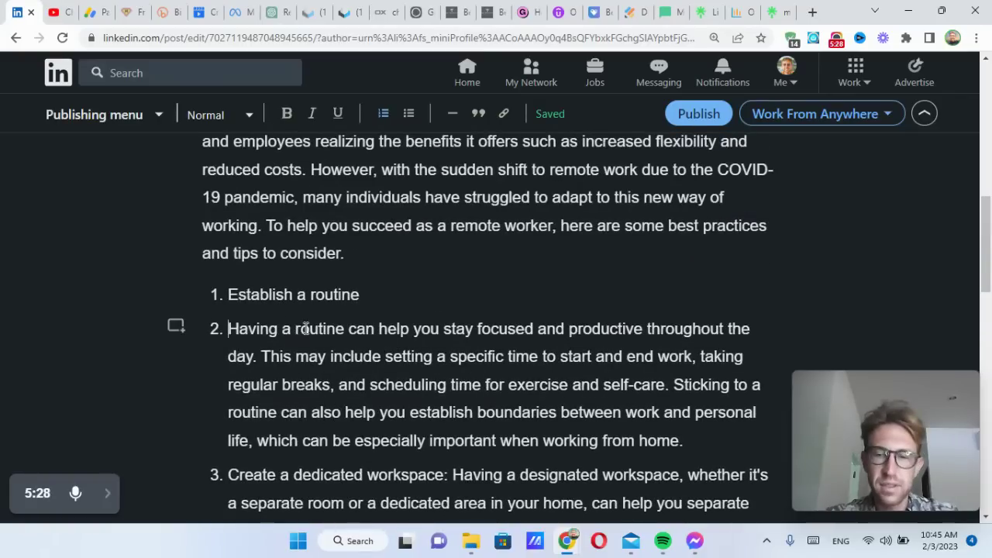
key("BackSpace")
type(":")
scroll(350, 353, "down", 1)
scroll(350, 353, "down", 2)
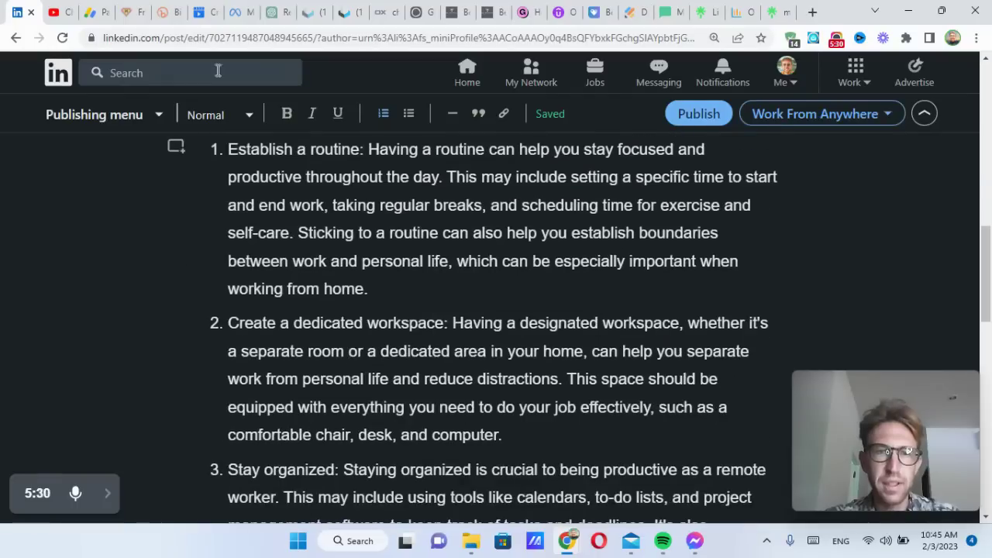
Bold the routine, workspace, Stay organized and Communicate effectively tip headings.
left_click_drag(228, 149, 363, 149)
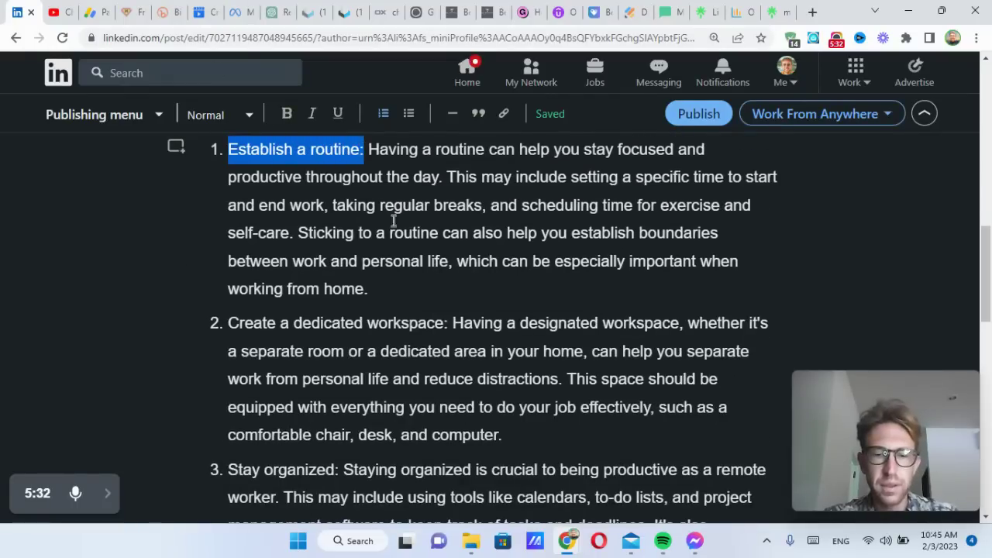
key("ctrl+b")
left_click_drag(228, 324, 455, 323)
key("ctrl+b")
scroll(454, 324, "down", 3)
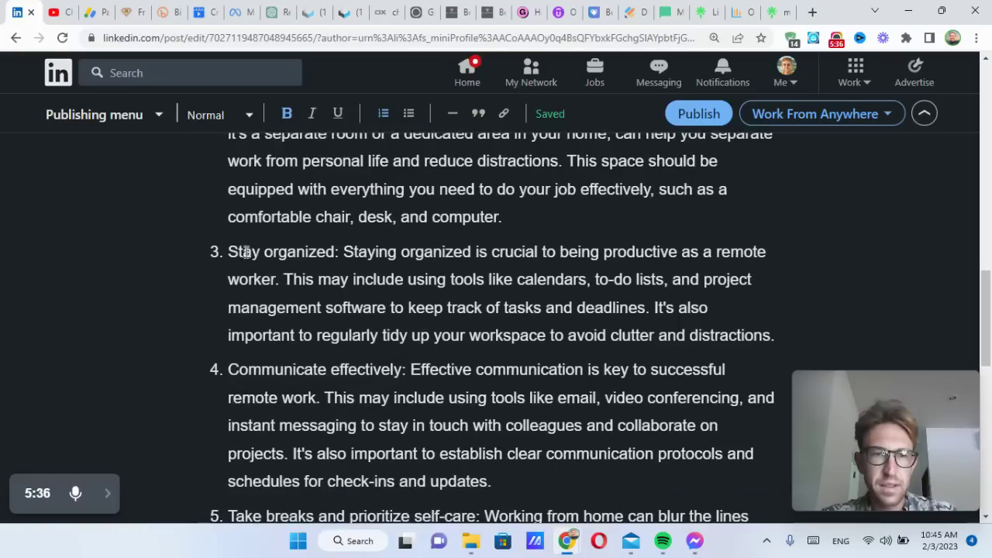
left_click_drag(230, 251, 350, 244)
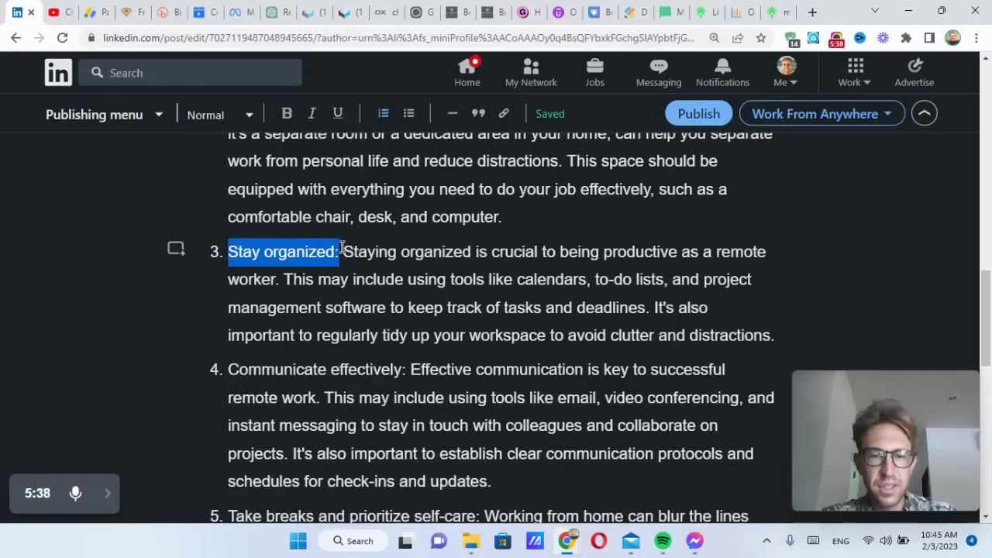
key("ctrl+b")
left_click(229, 369)
left_click_drag(230, 371, 412, 365)
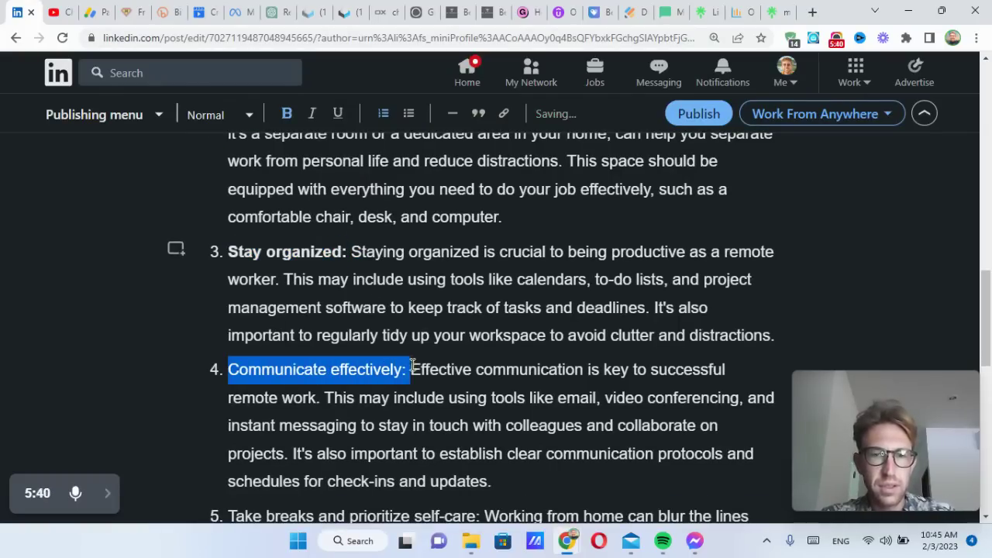
key("ctrl+b")
Bold the self-care, colleagues and technology tip headings.
scroll(282, 314, "down", 3)
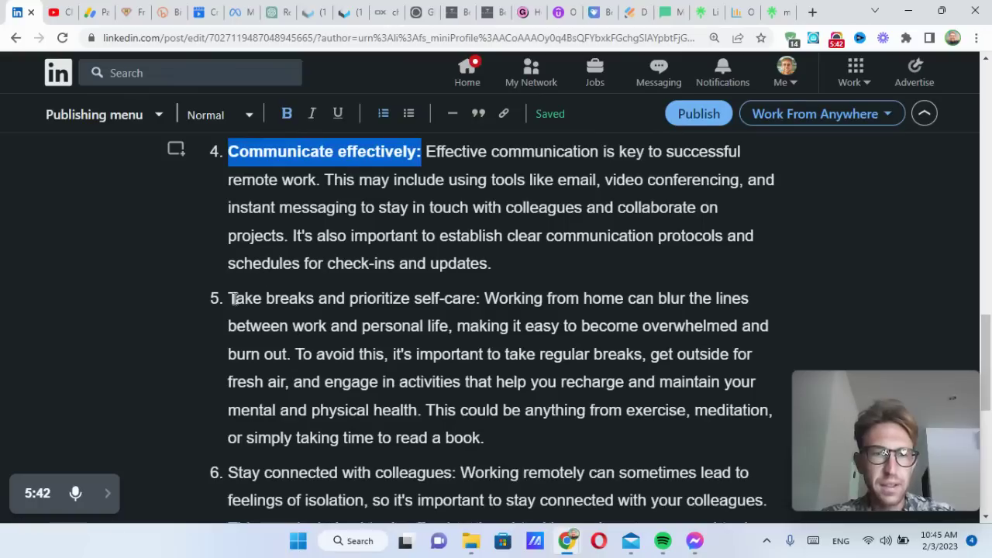
left_click_drag(230, 298, 479, 291)
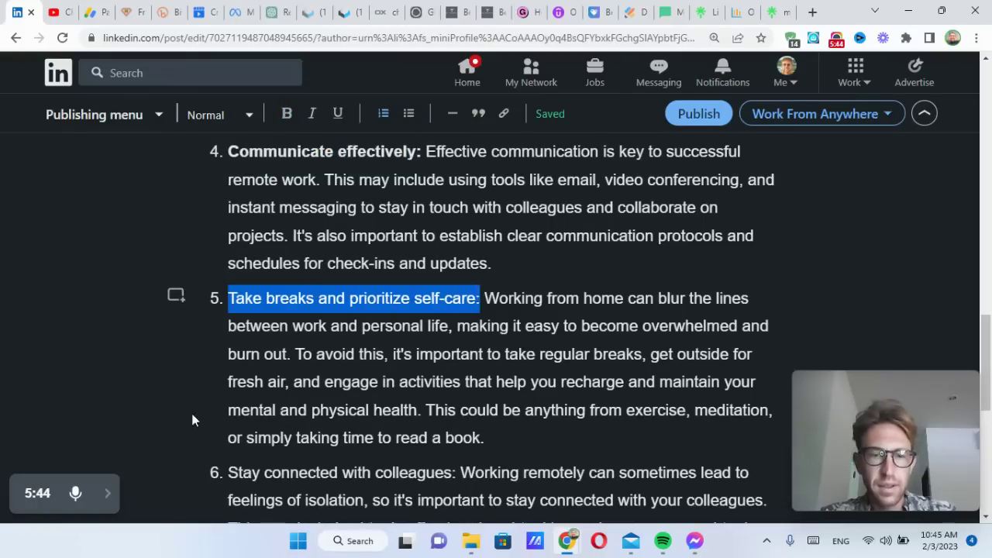
key("ctrl+b")
left_click_drag(231, 472, 457, 470)
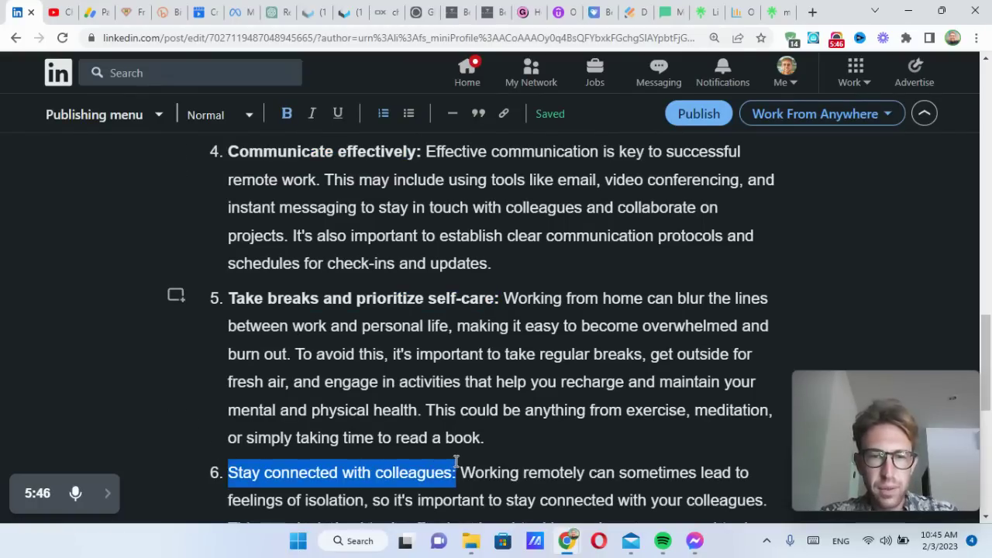
key("ctrl+b")
scroll(265, 316, "down", 5)
left_click_drag(232, 250, 476, 255)
key("ctrl+b")
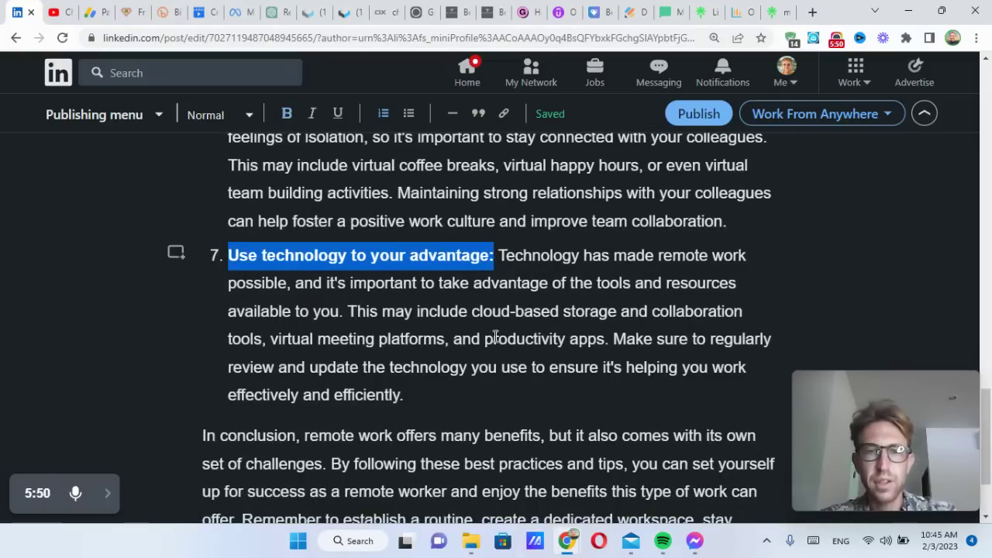
Start an empty eighth tip and copy the three extra tips from ChatGPT.
left_click(461, 398)
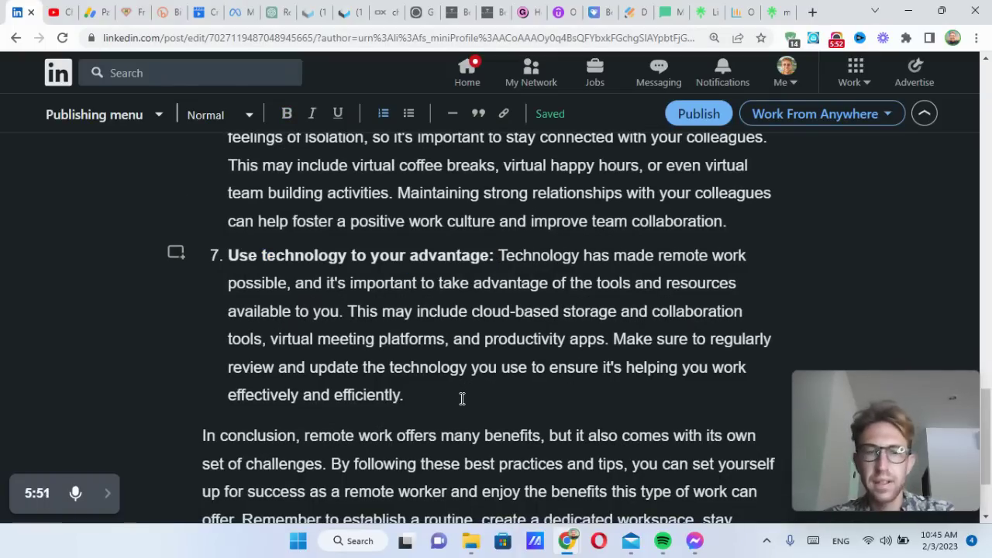
key("Return")
left_click(277, 12)
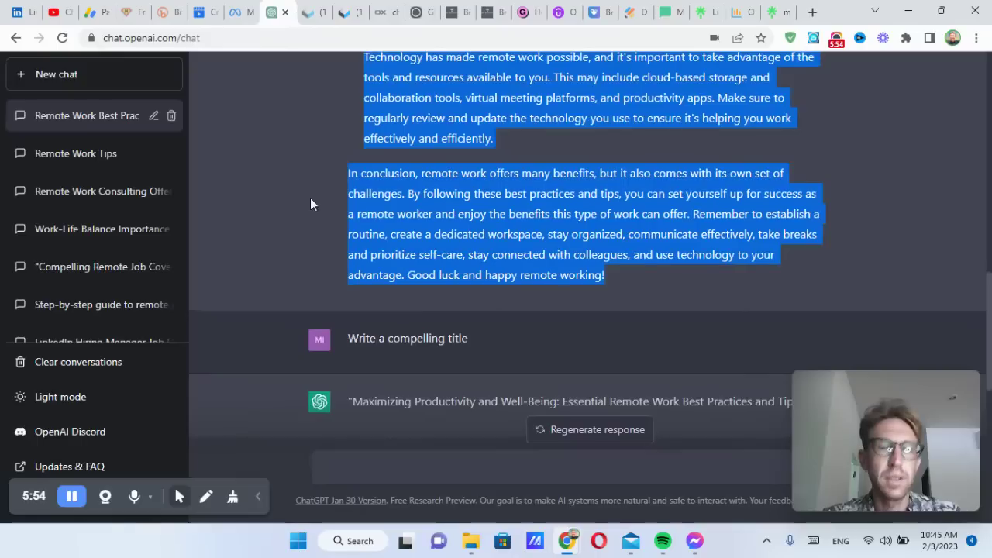
scroll(310, 204, "down", 4)
mouse_move(365, 272)
left_mouse_down()
mouse_move(457, 261)
mouse_move(512, 303)
mouse_move(756, 340)
left_mouse_up()
left_click(580, 273)
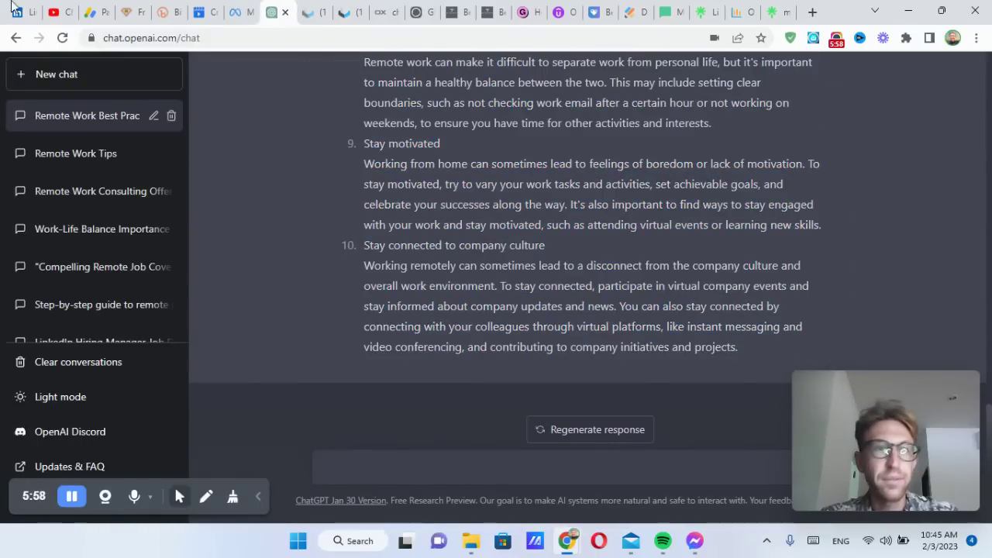
Paste tips 8–10 and join work-life balance, Stay motivated and company culture paragraphs with colons.
left_click(17, 12)
key("ctrl+v")
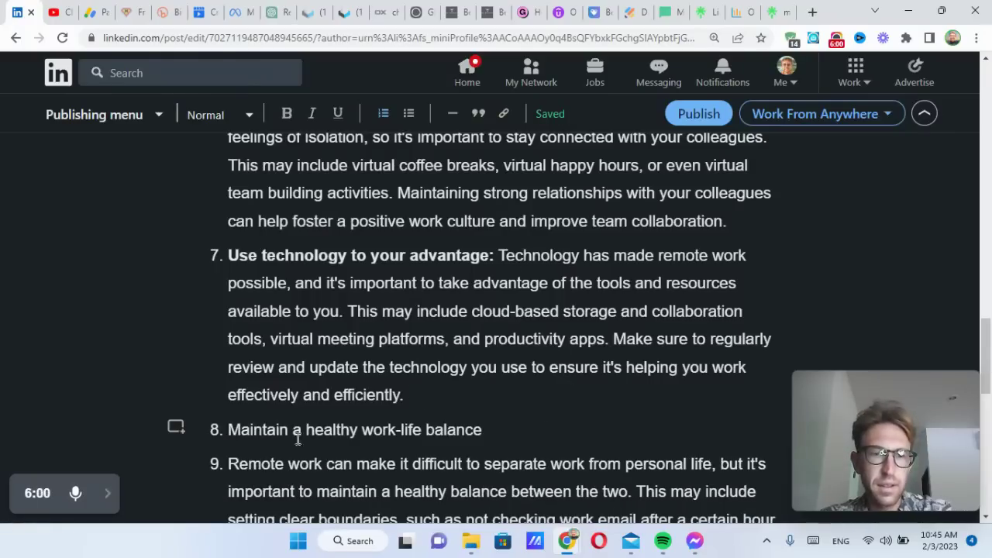
left_click(229, 463)
key("BackSpace")
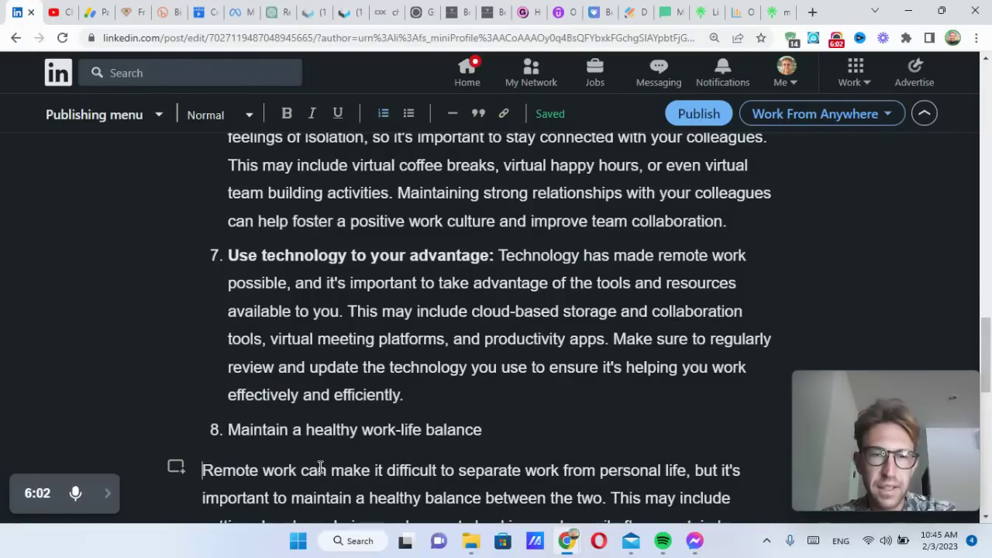
key("BackSpace")
type(":")
scroll(320, 465, "down", 3)
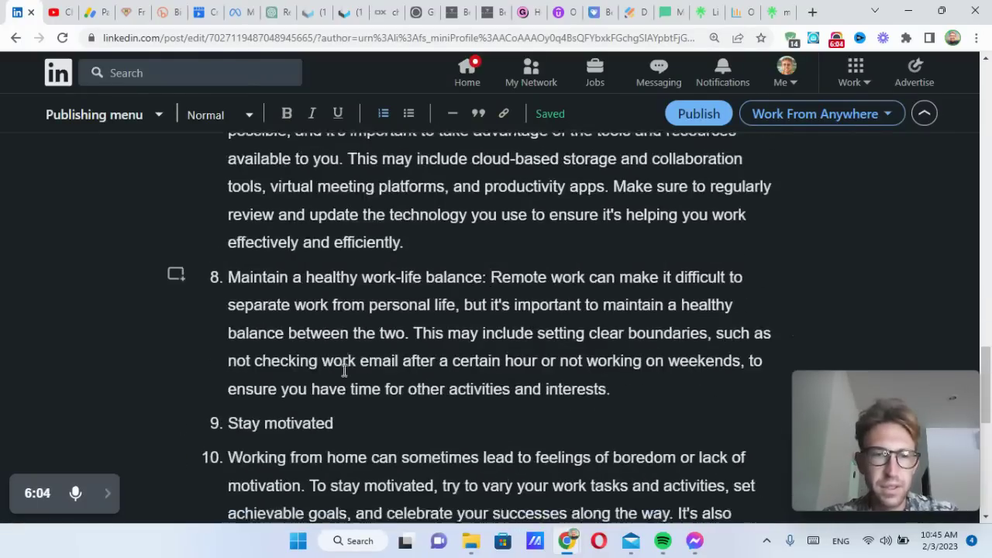
left_click(230, 390)
key("BackSpace")
key("BackSpace")
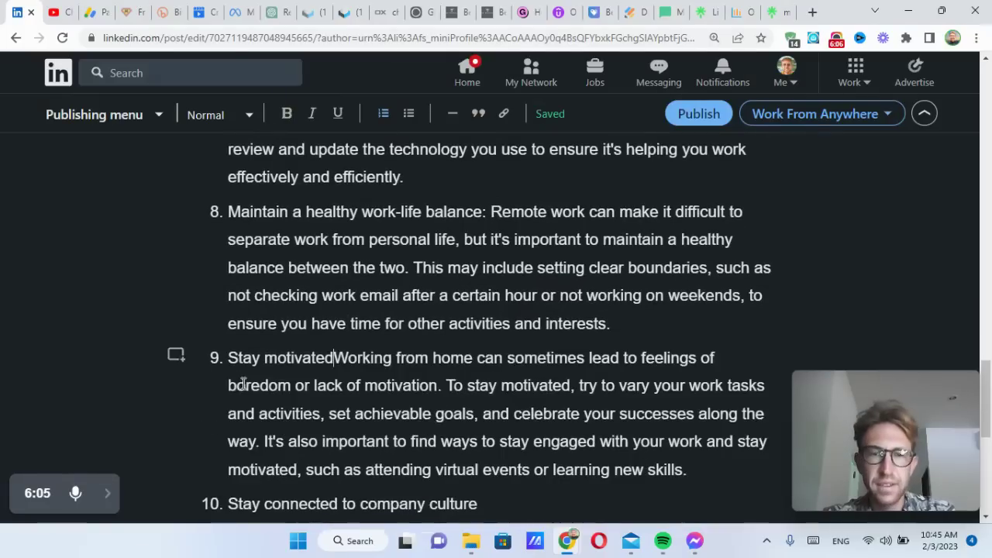
type(":")
scroll(302, 397, "down", 2)
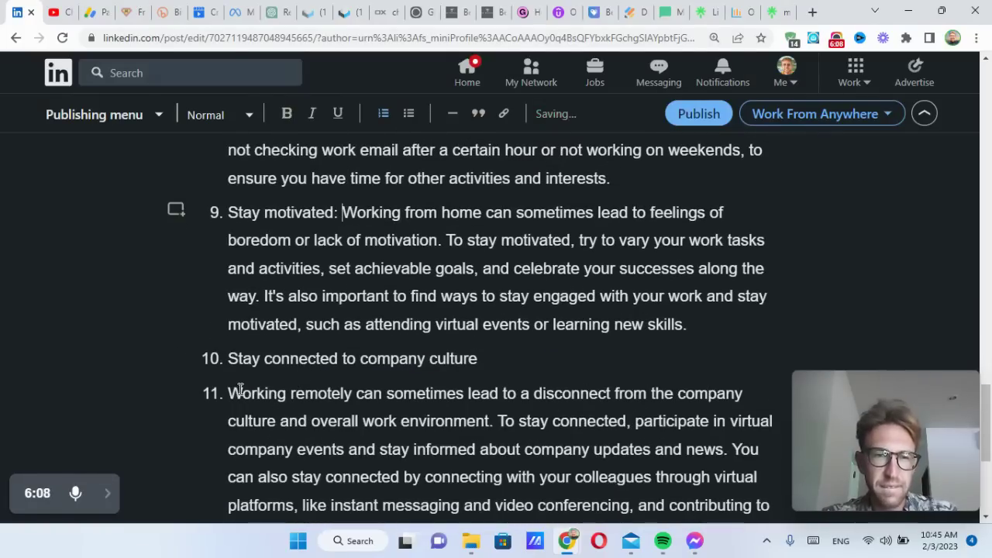
left_click(241, 393)
key("BackSpace")
key("BackSpace")
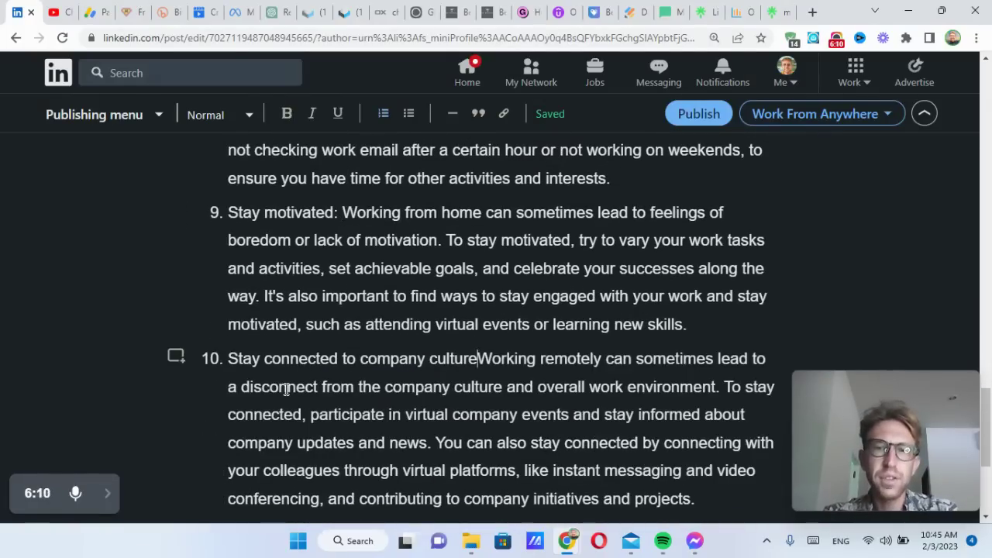
type(":")
Bold the company culture, Stay motivated and work-life balance headings.
left_click_drag(230, 354, 483, 361)
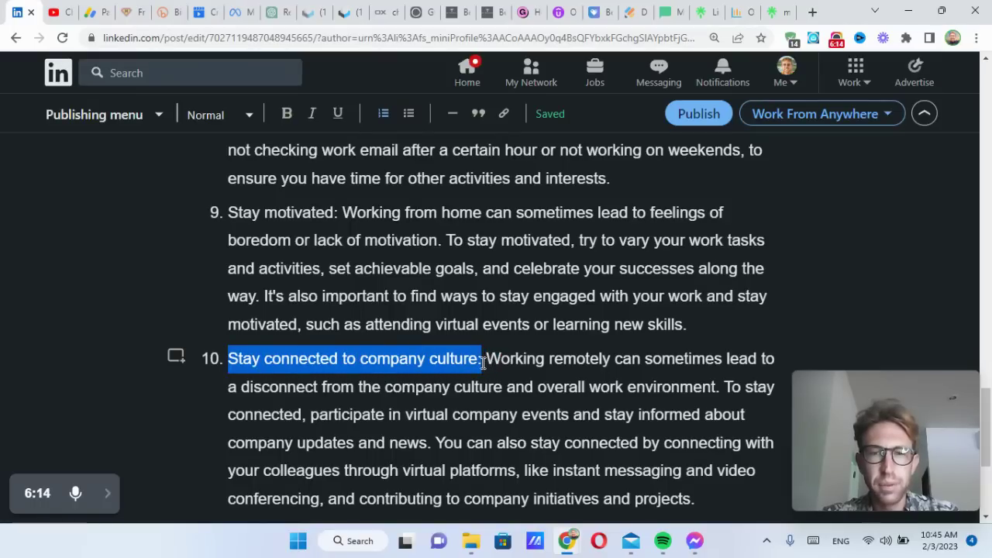
key("ctrl+b")
left_click_drag(227, 218, 346, 216)
key("ctrl+b")
scroll(263, 273, "up", 3)
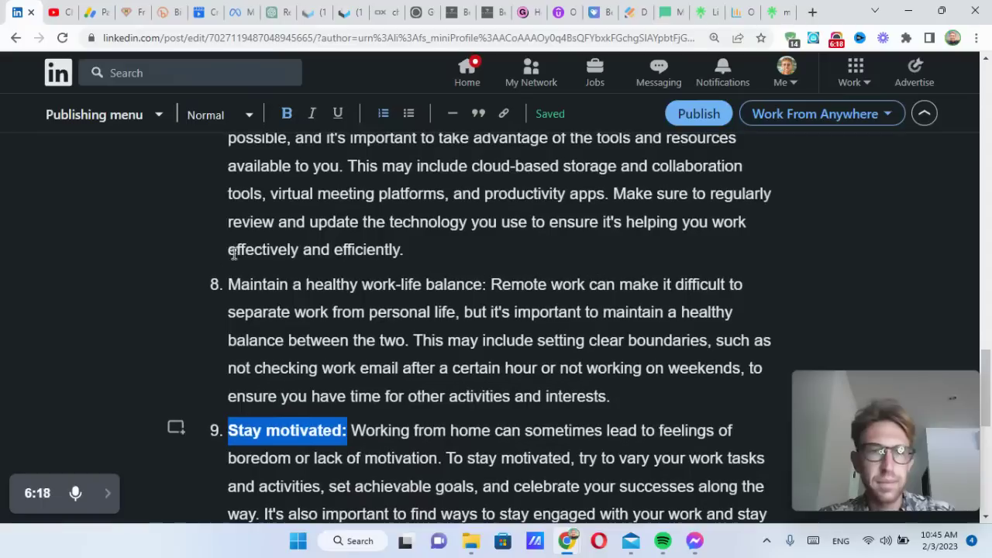
left_click_drag(228, 284, 487, 284)
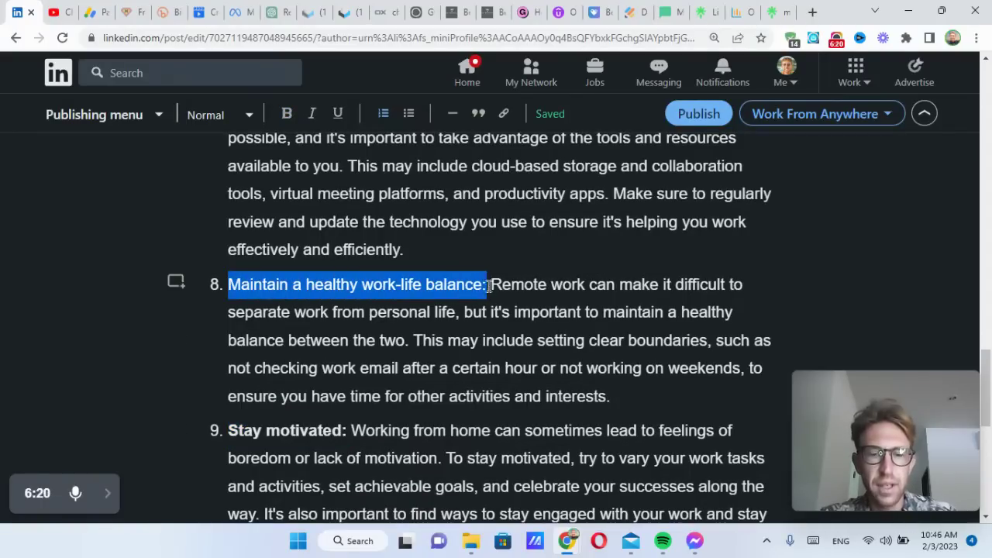
key("ctrl+b")
left_click(483, 253)
scroll(473, 254, "up", 6)
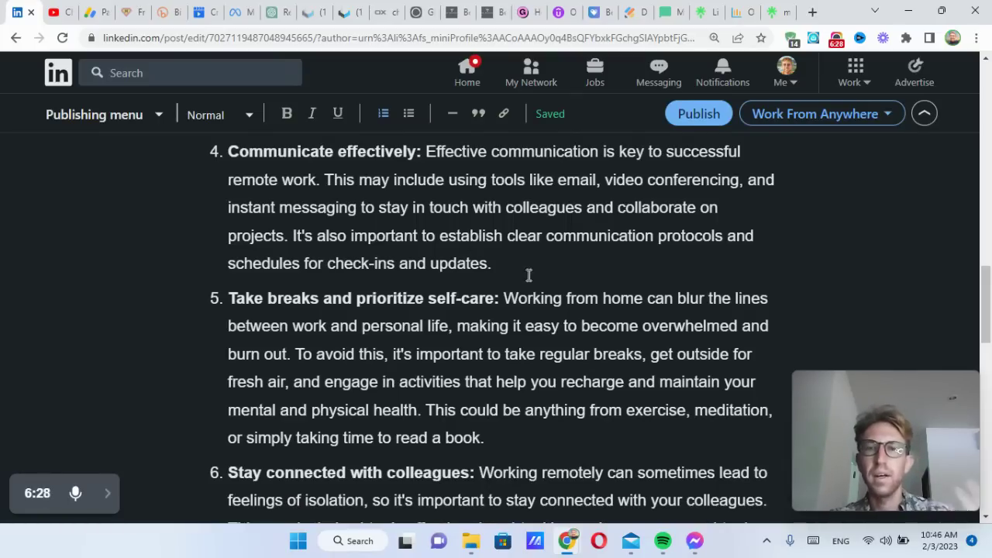
Delete the empty eleventh list item and the 'Remember … your advantage.' recap sentence.
scroll(528, 275, "down", 15)
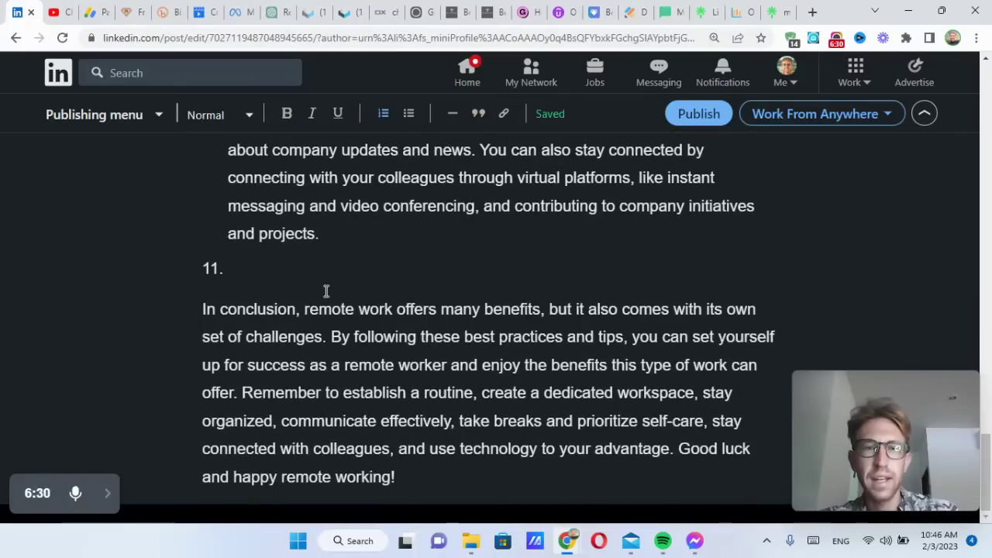
left_click(349, 267)
key("BackSpace")
key("BackSpace")
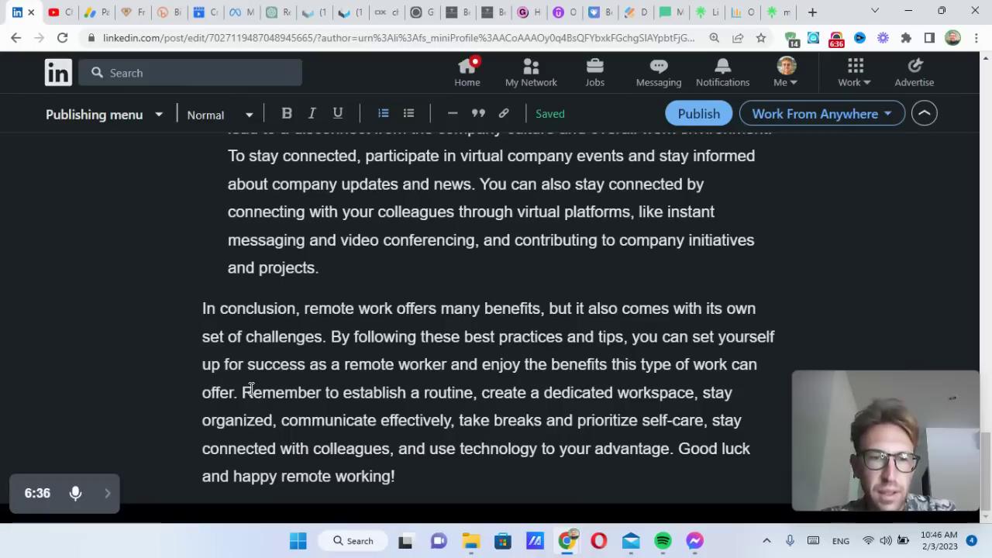
left_click_drag(242, 392, 509, 472)
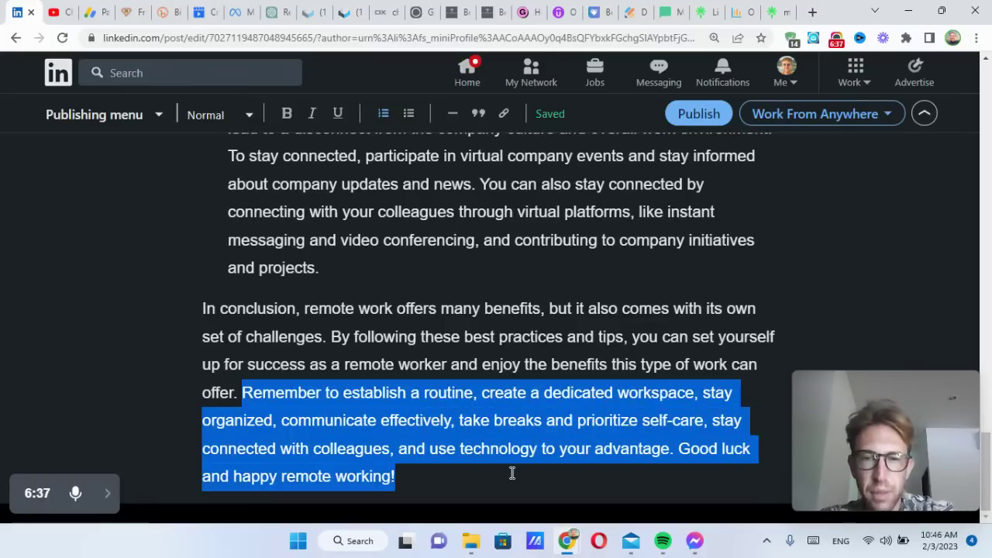
left_click(565, 451)
left_click_drag(675, 449, 317, 399)
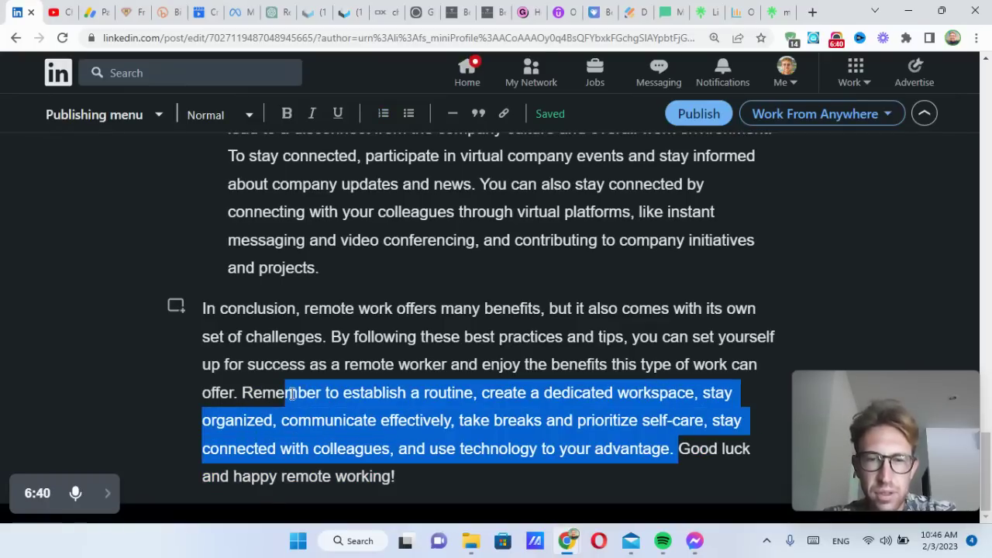
left_click_drag(292, 393, 243, 391)
key("BackSpace")
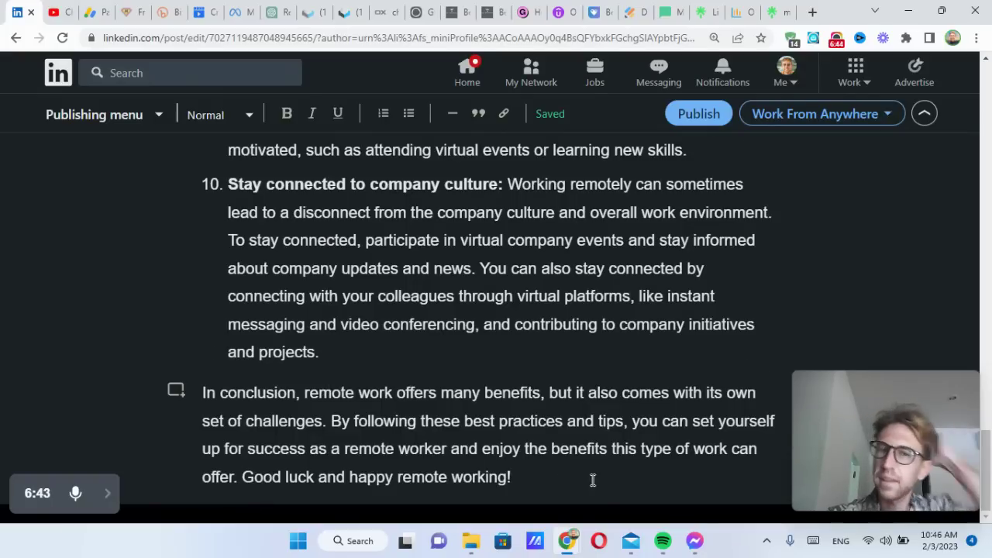
Add the closing line 'Need help with remote working? Please schedule a consultation call here.'.
key("Return")
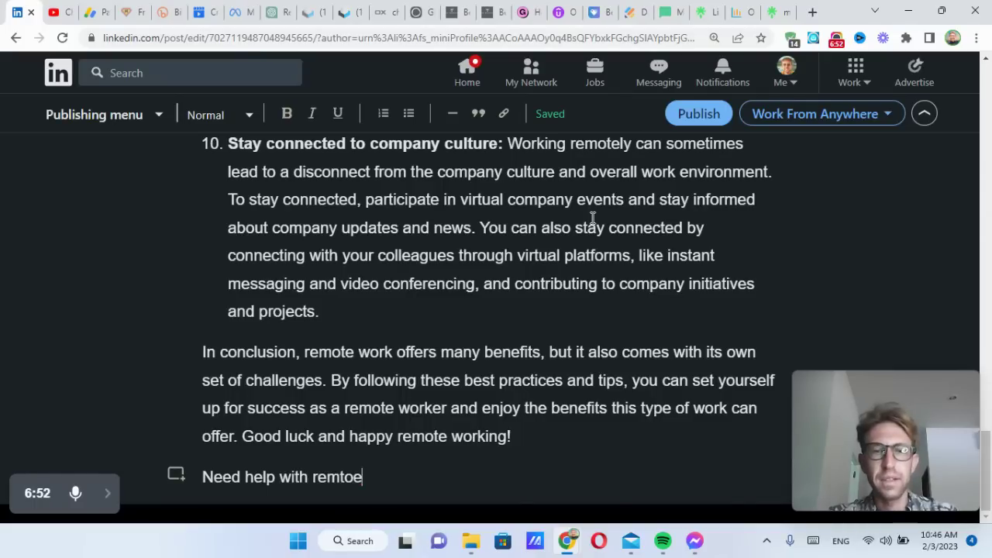
type("Need help with remote working")
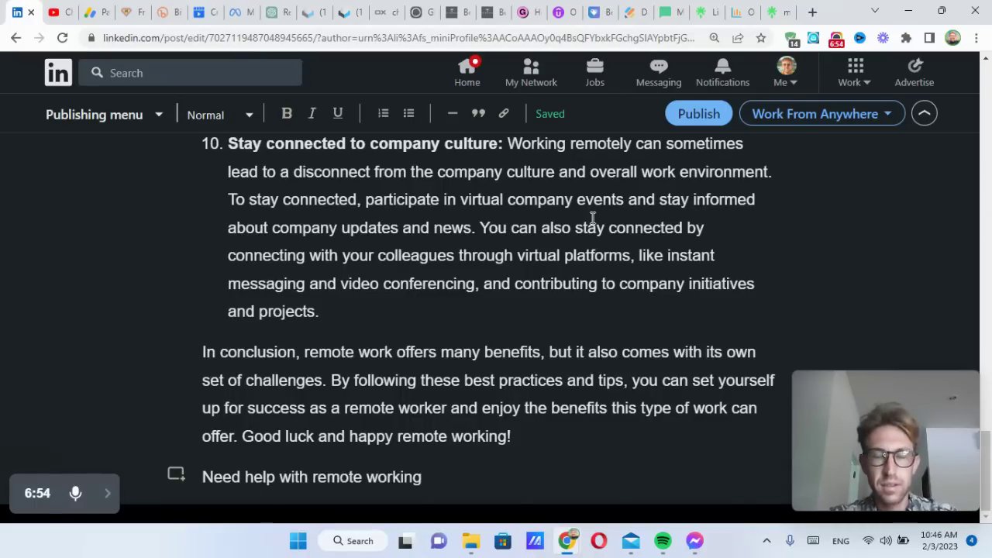
type("? Please s")
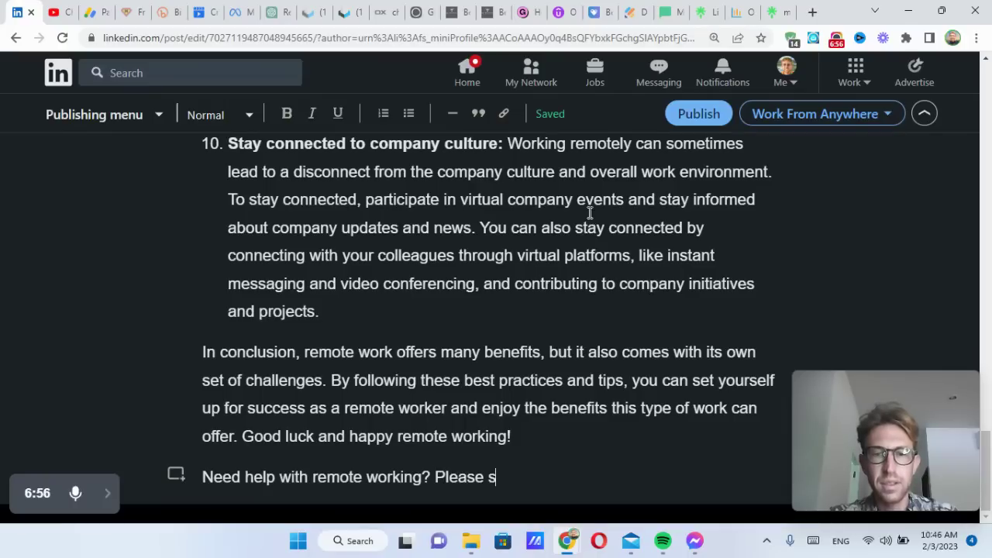
type("chedule a coaching call here.")
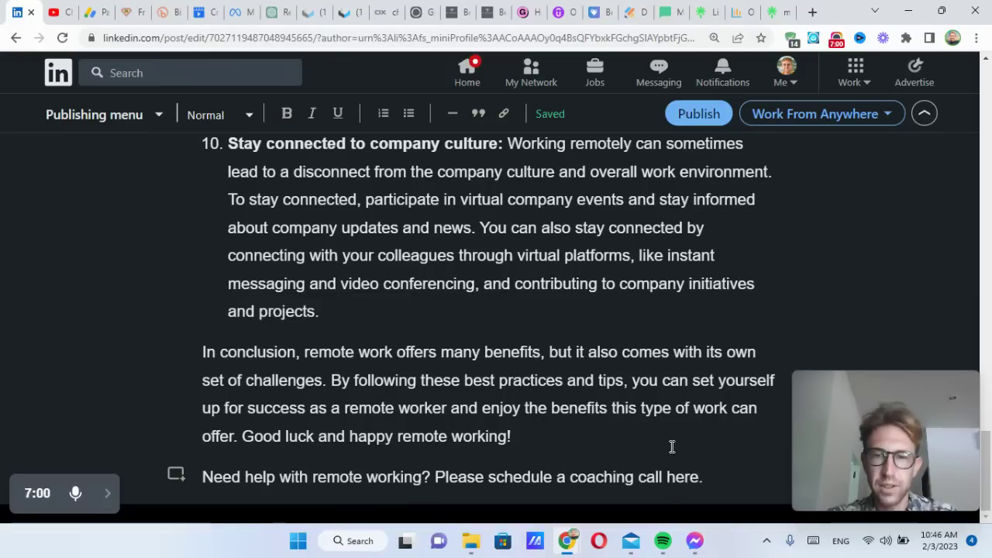
double_click(609, 478)
type("consulta")
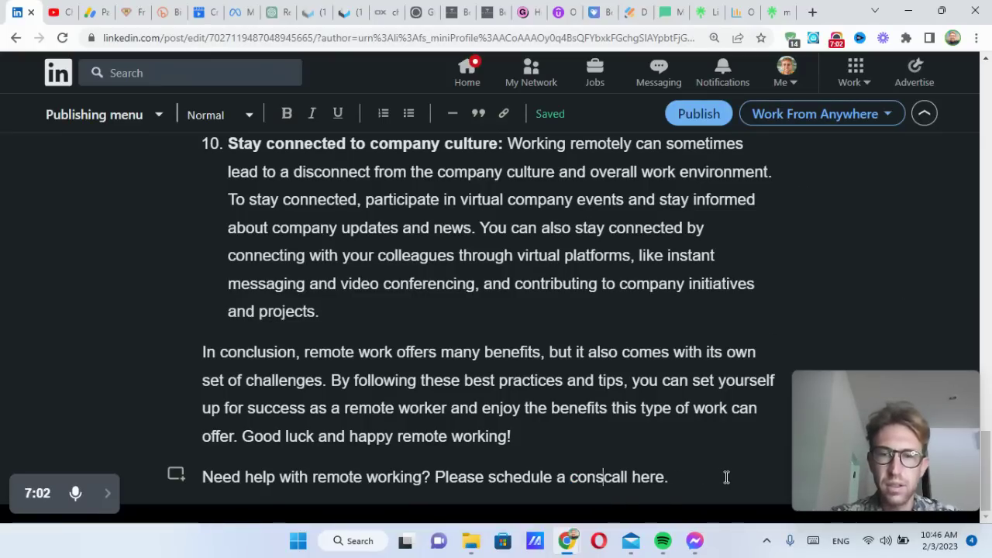
type("tion")
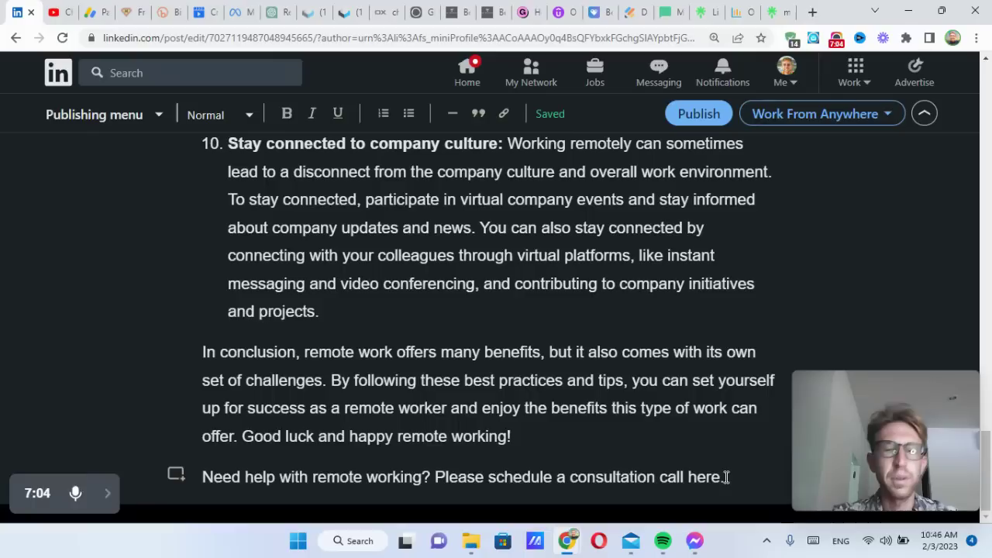
Link the word 'here' to the coaching-call booking page URL.
key("ctrl+t")
type("inf")
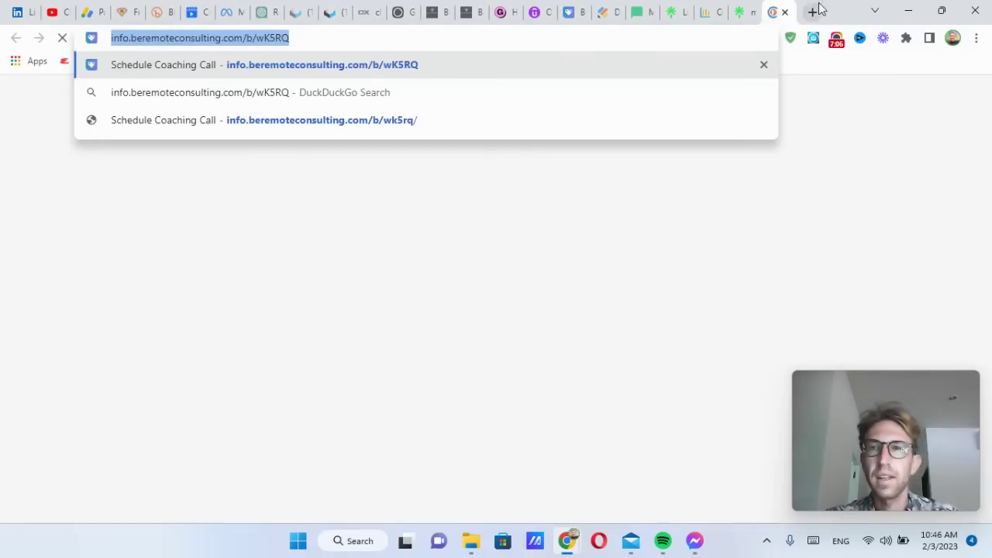
left_click(785, 14)
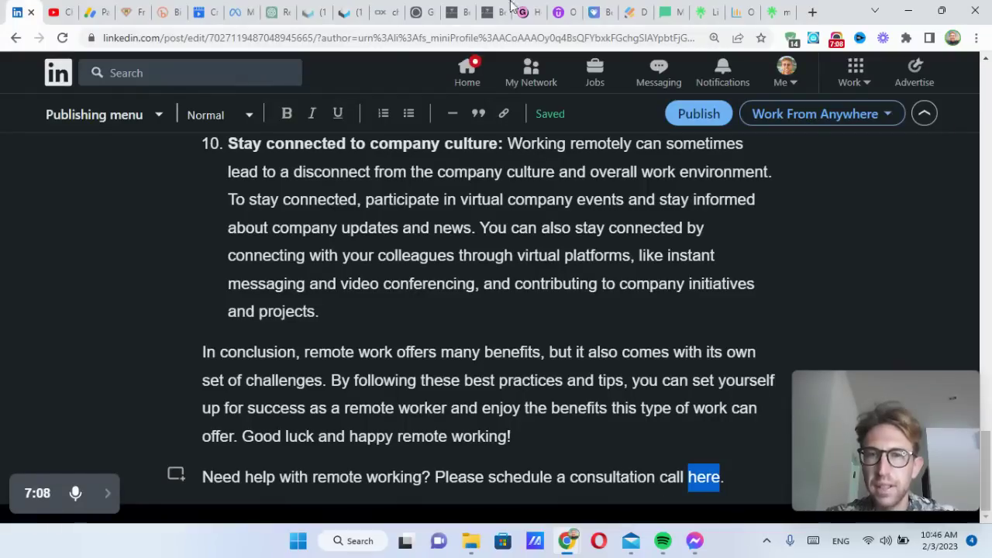
left_click(504, 113)
type("https://info.beremoteconsulting.com/b/wK5RQ")
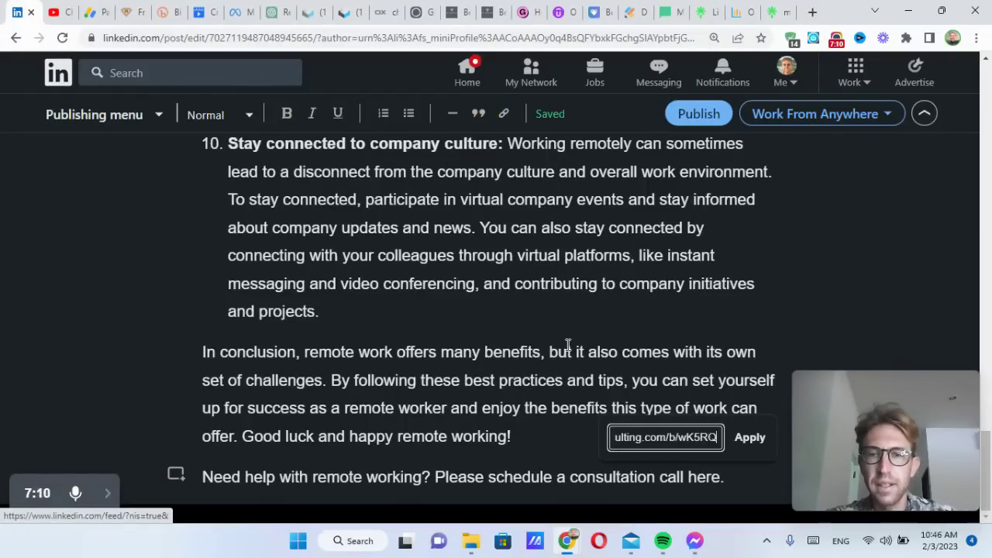
left_click(750, 438)
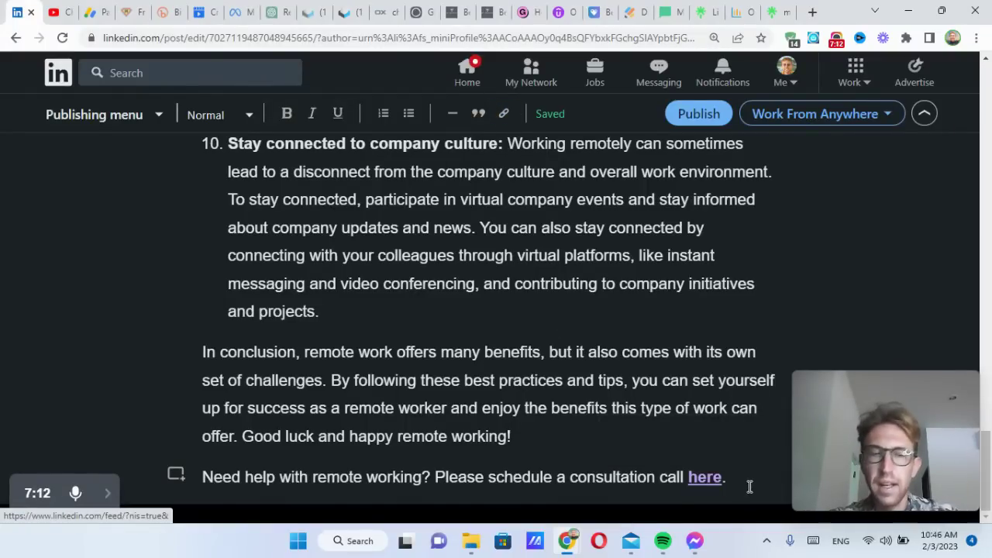
Insert an empty link embed block below the consultation-call line.
key("Return")
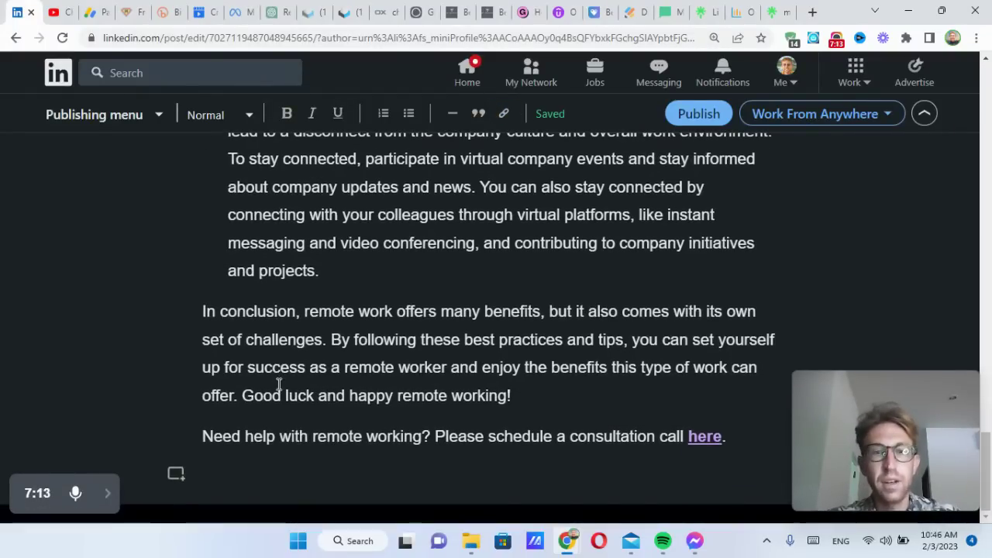
left_click(177, 474)
left_click(602, 481)
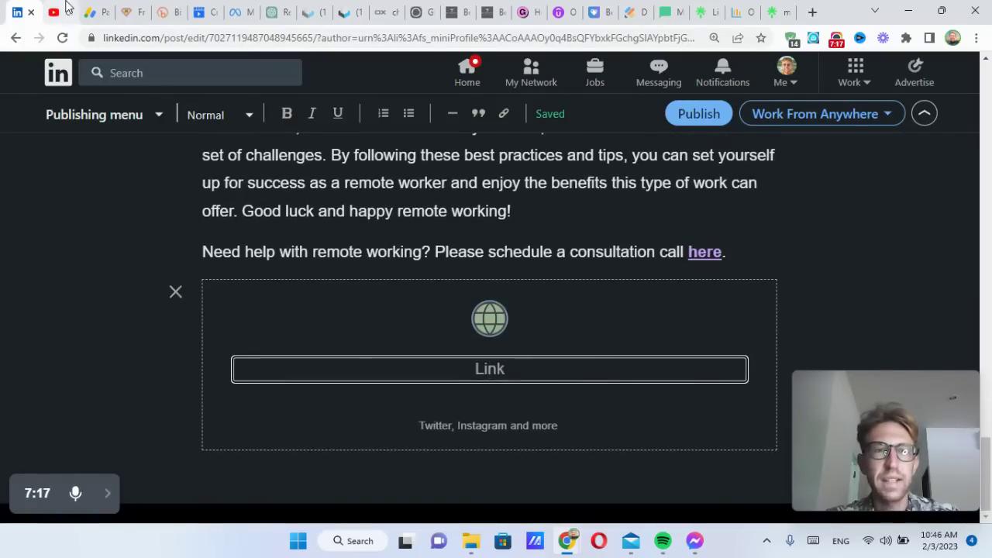
Copy the shareable link of the LinkedIn-clients-with-ChatGPT video in YouTube Studio.
left_click(68, 10)
scroll(398, 416, "down", 3)
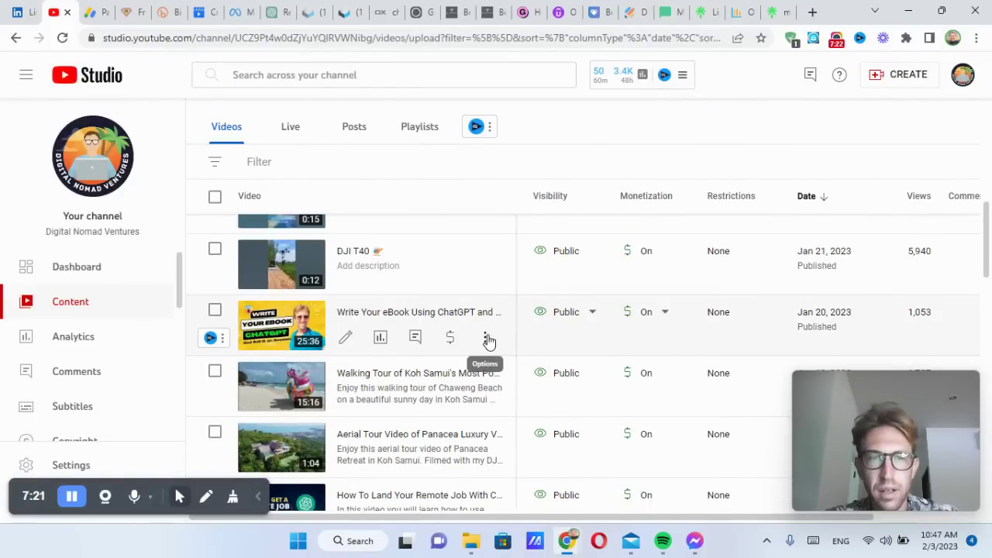
scroll(488, 341, "up", 5)
scroll(488, 341, "down", 3)
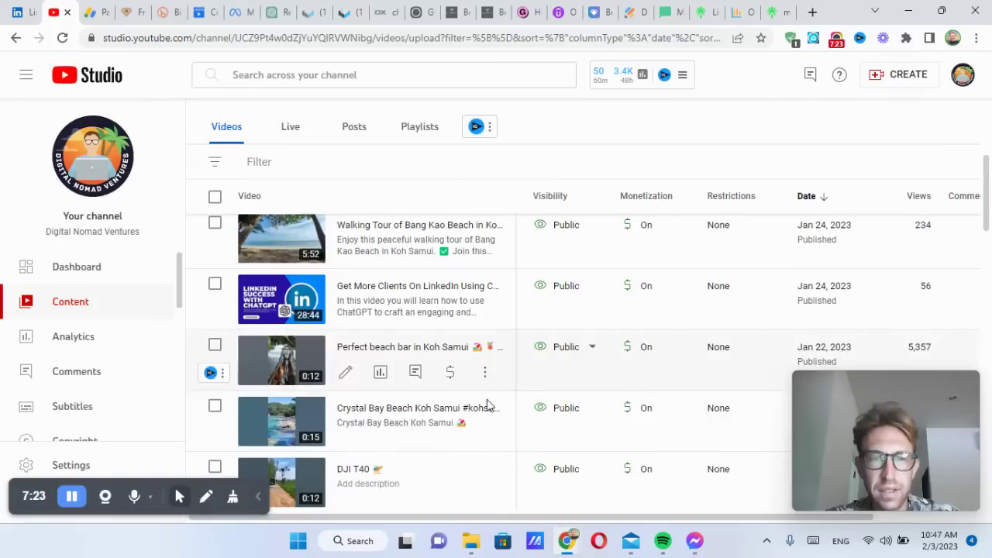
left_click(485, 311)
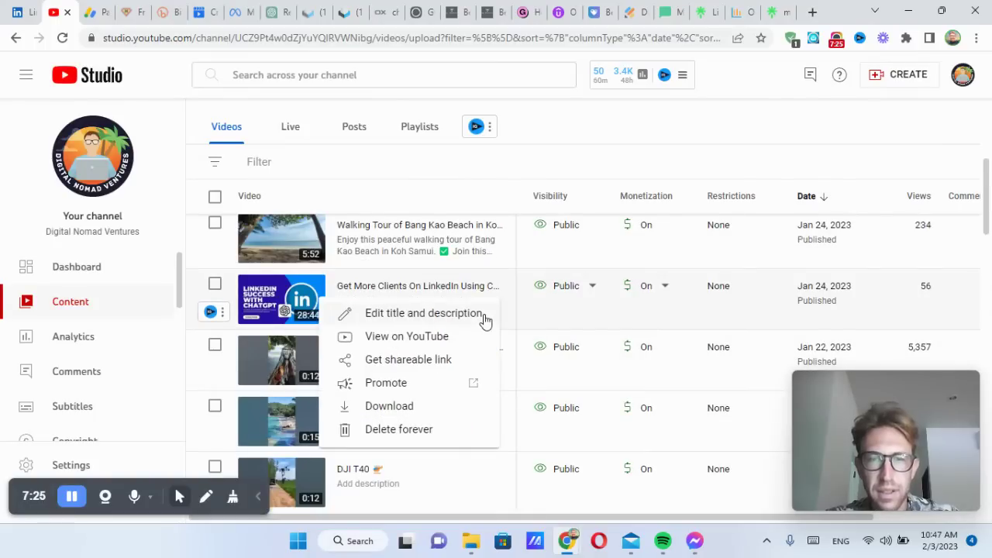
left_click(426, 371)
Paste the link into the embed block to embed 'Get More Clients On LinkedIn Using ChatGPT'.
key("ctrl+shift+Tab")
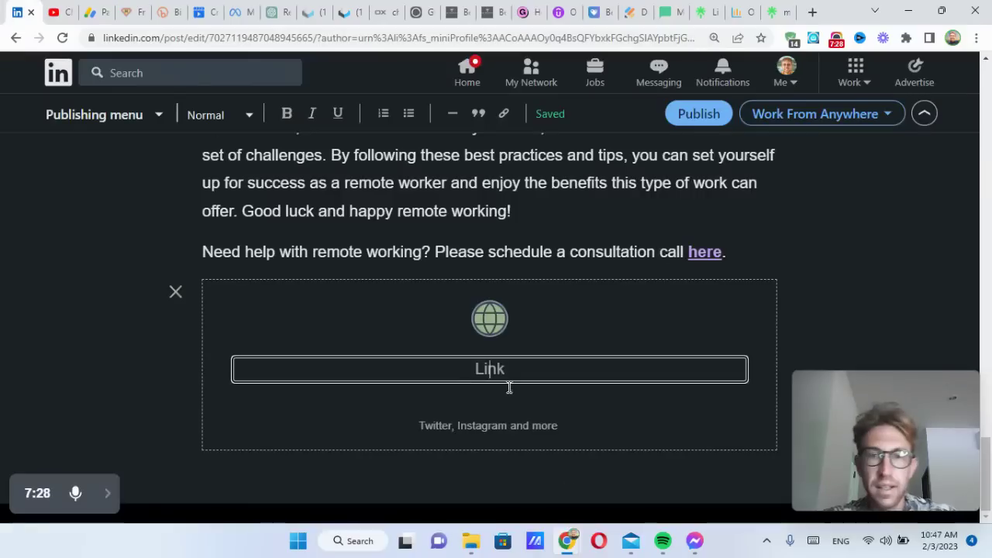
key("ctrl+v")
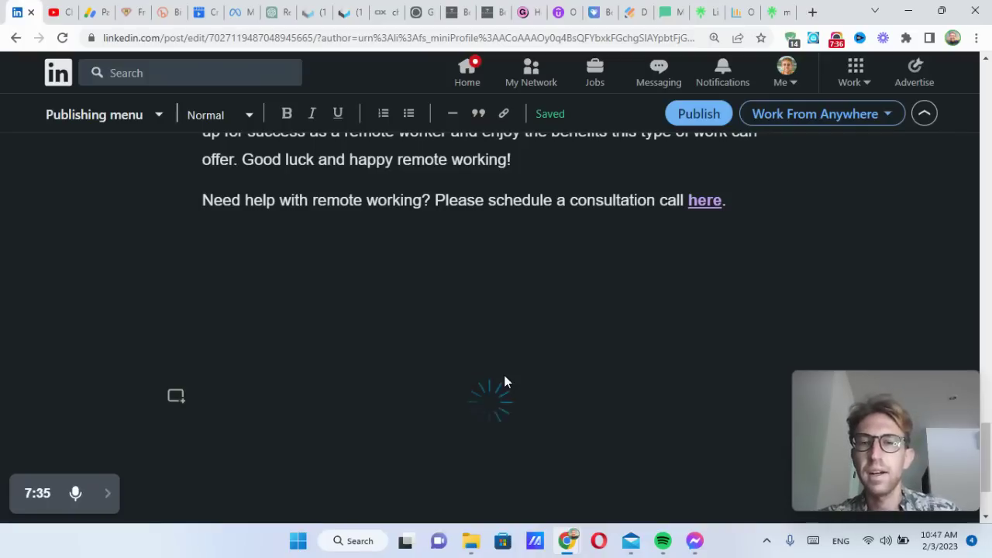
scroll(671, 360, "down", 2)
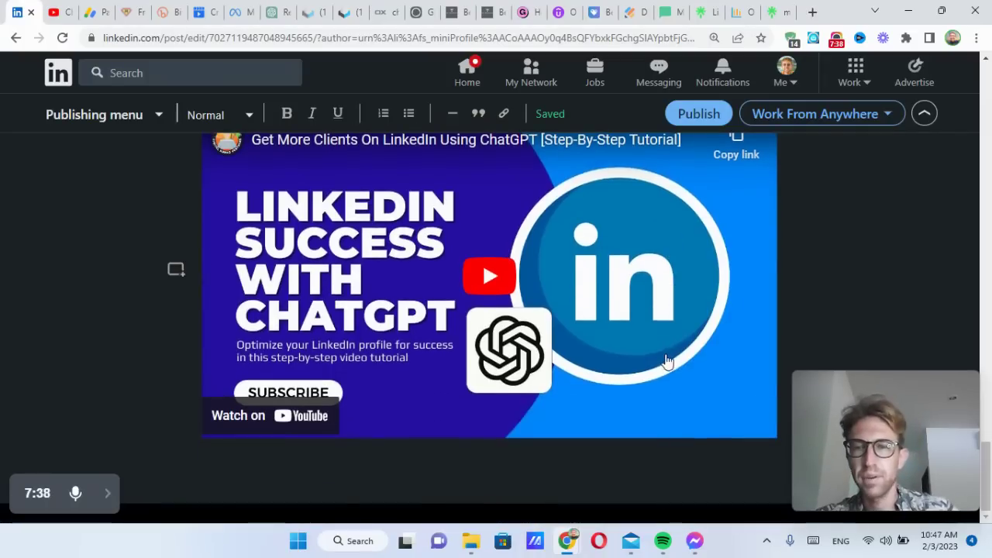
scroll(373, 308, "up", 7)
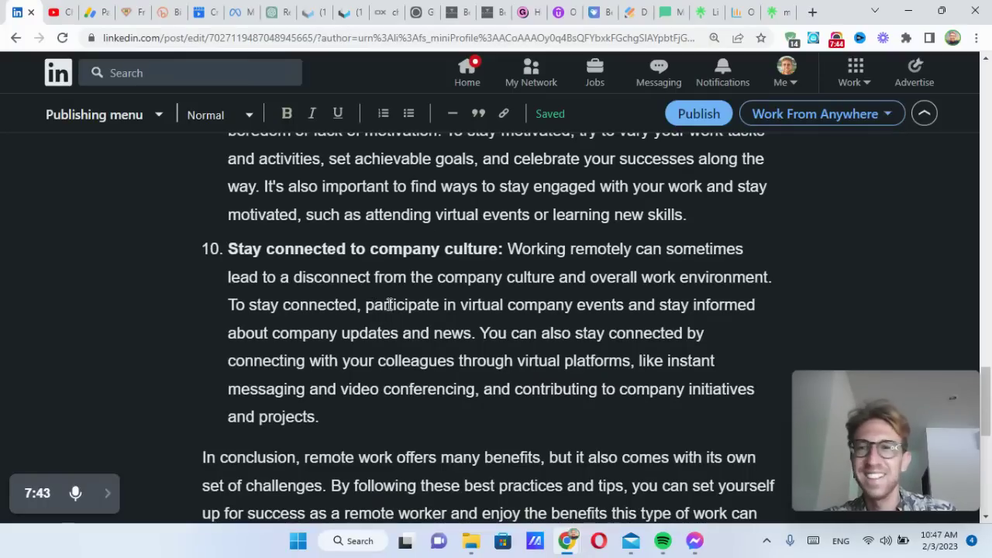
Delete the intro's sentence about the COVID-19 shift to remote work.
scroll(389, 305, "up", 15)
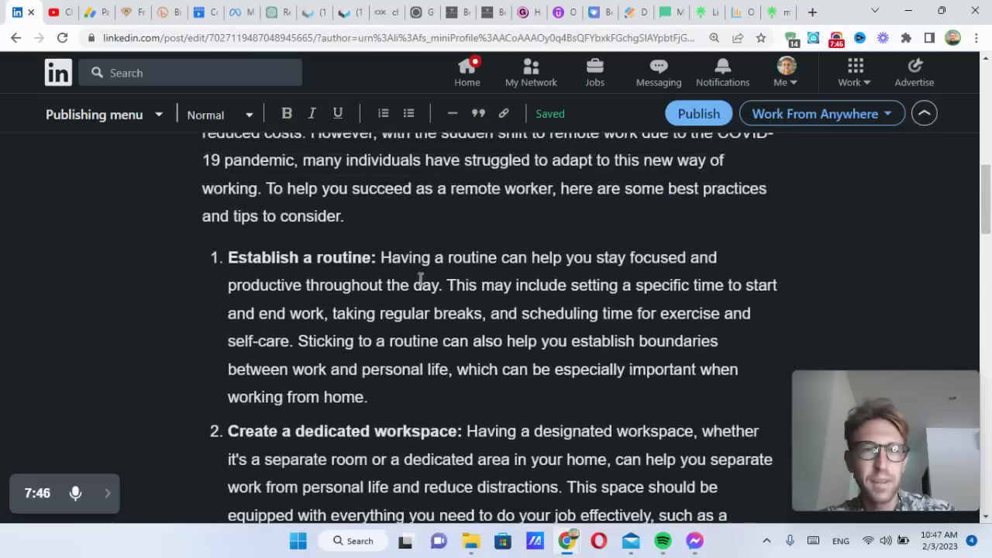
scroll(420, 279, "up", 2)
scroll(422, 283, "up", 2)
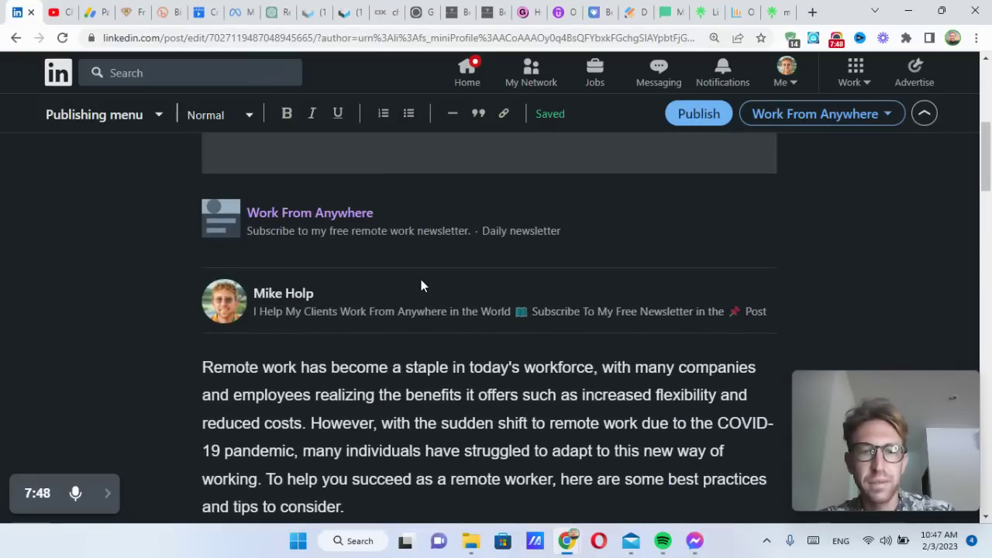
scroll(420, 284, "down", 2)
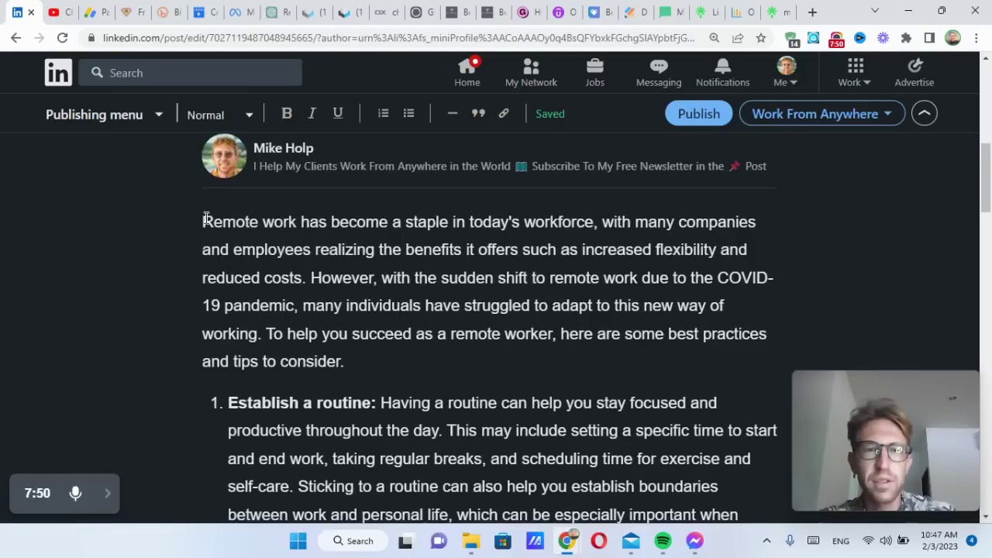
left_click_drag(203, 219, 746, 249)
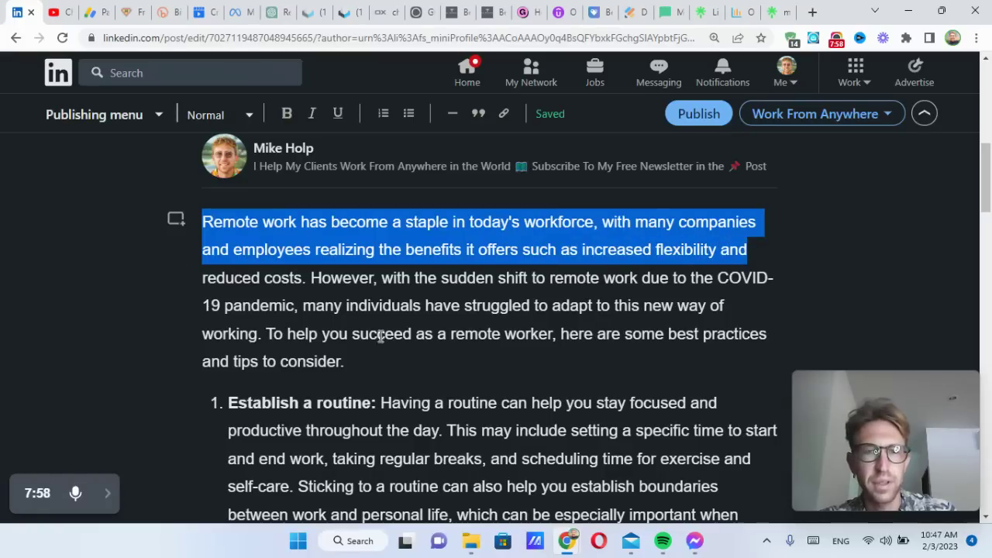
left_click_drag(428, 279, 796, 303)
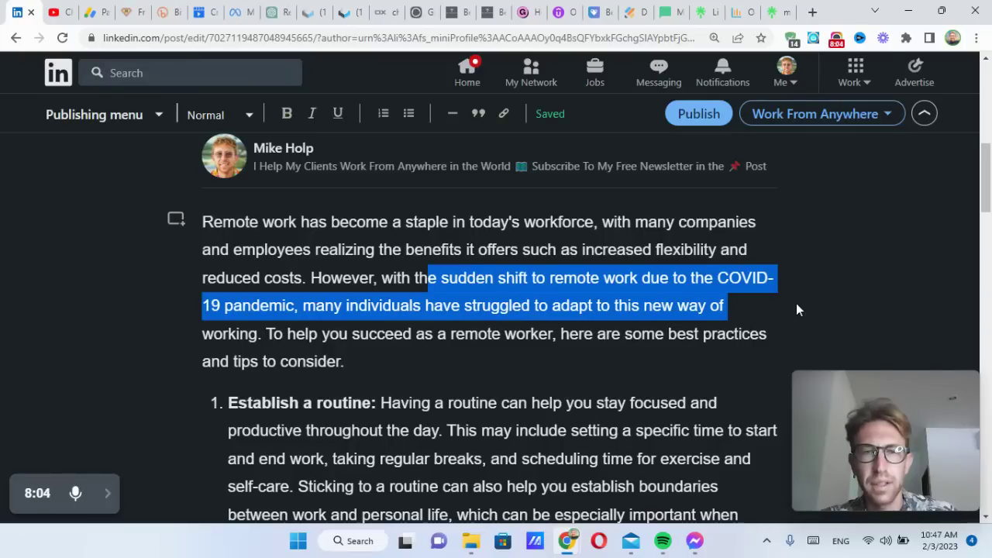
left_click_drag(267, 332, 311, 278)
key("BackSpace")
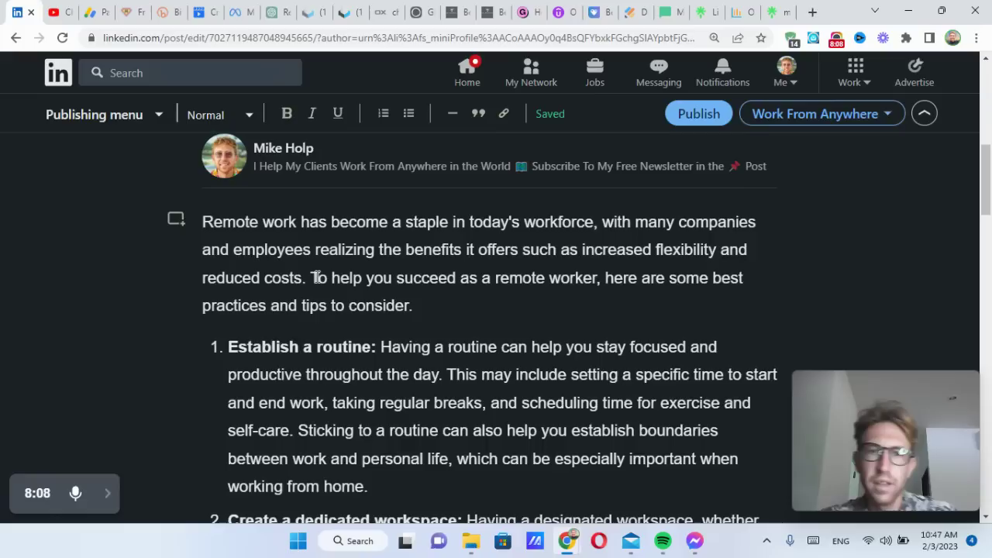
Change 'a remote worker' to 'an indispensable remote worker', fixing the spelling with a suggestion.
left_click(497, 277)
key("BackSpace")
type("n indesp")
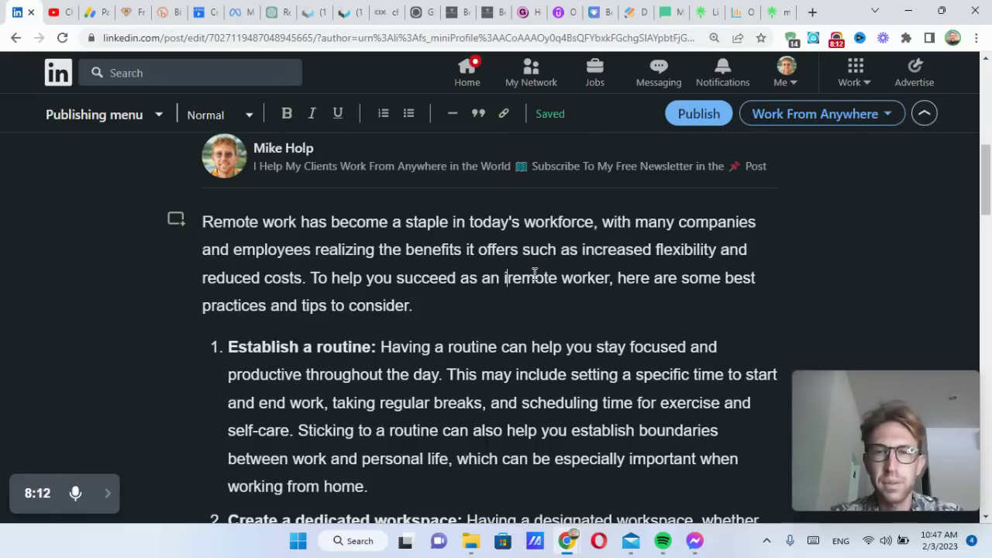
type("ensible")
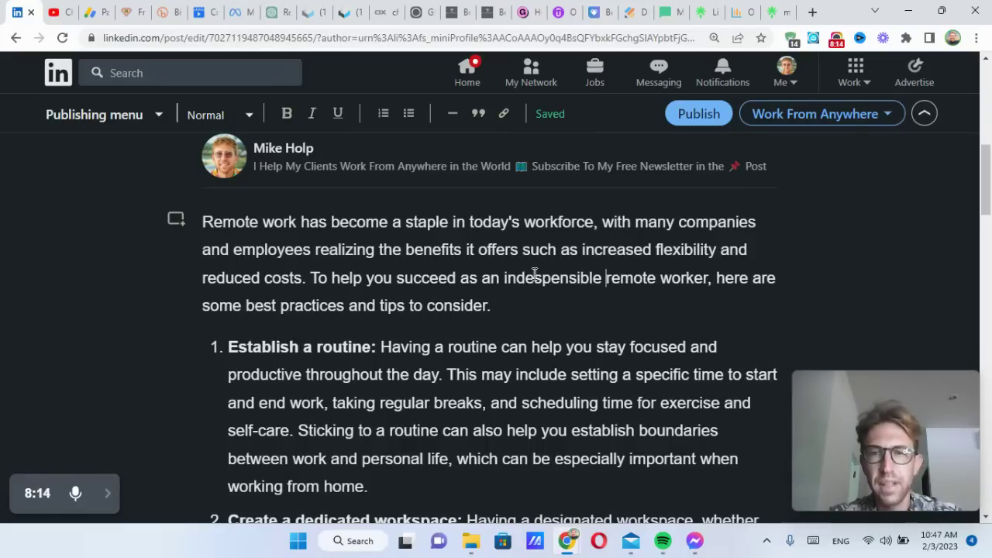
right_click(568, 278)
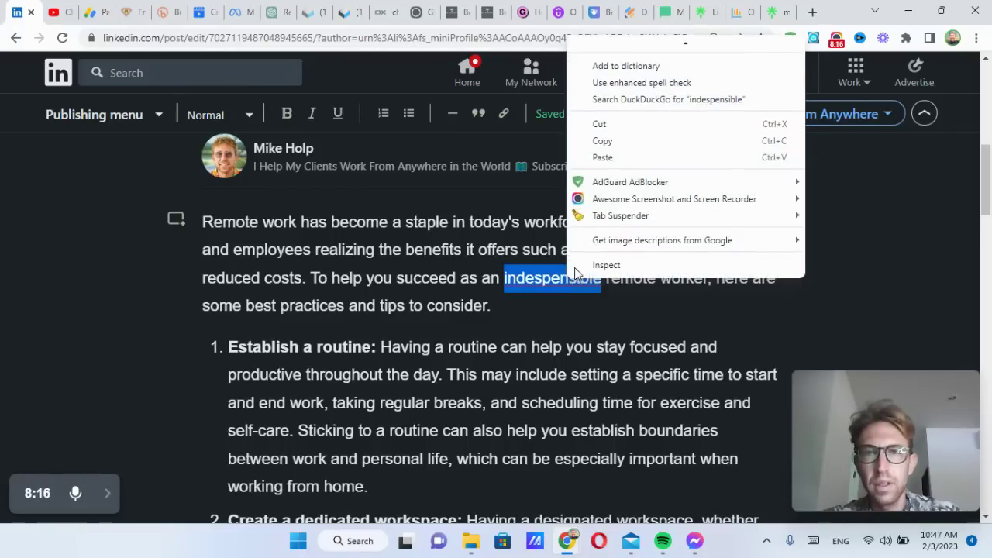
left_click(620, 51)
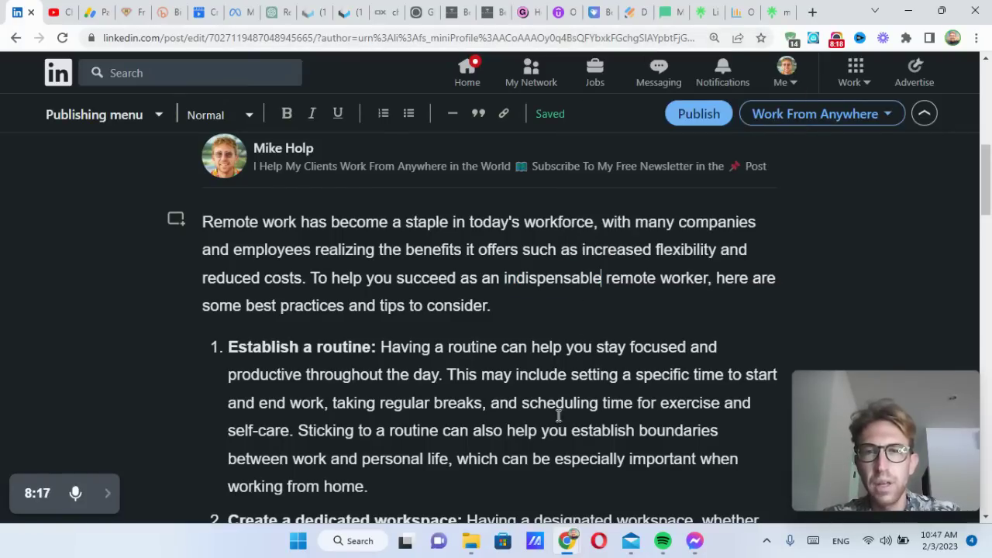
left_click_drag(281, 305, 555, 310)
left_click(558, 310)
Delete the closing line 'Good luck and happy remote working!'.
scroll(558, 310, "down", 2)
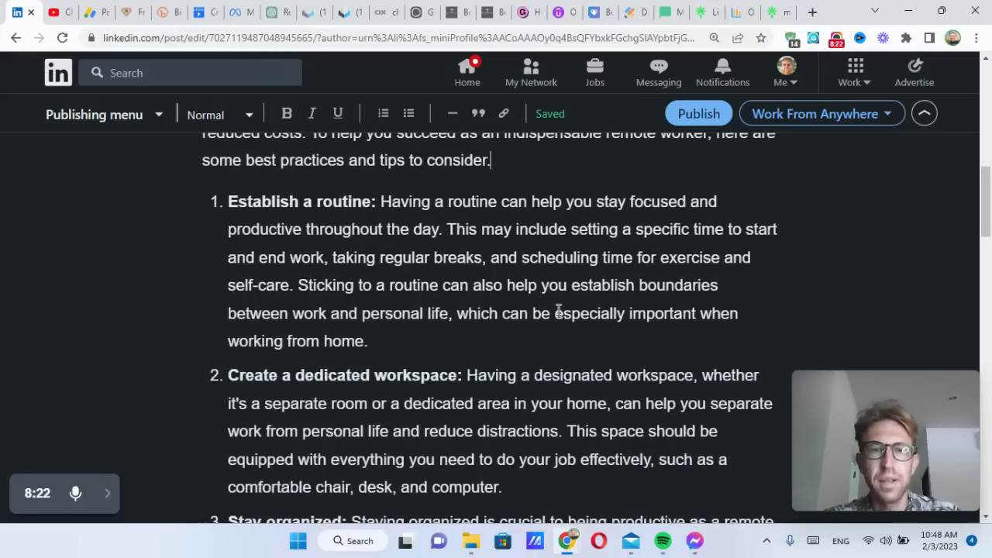
scroll(558, 310, "down", 5)
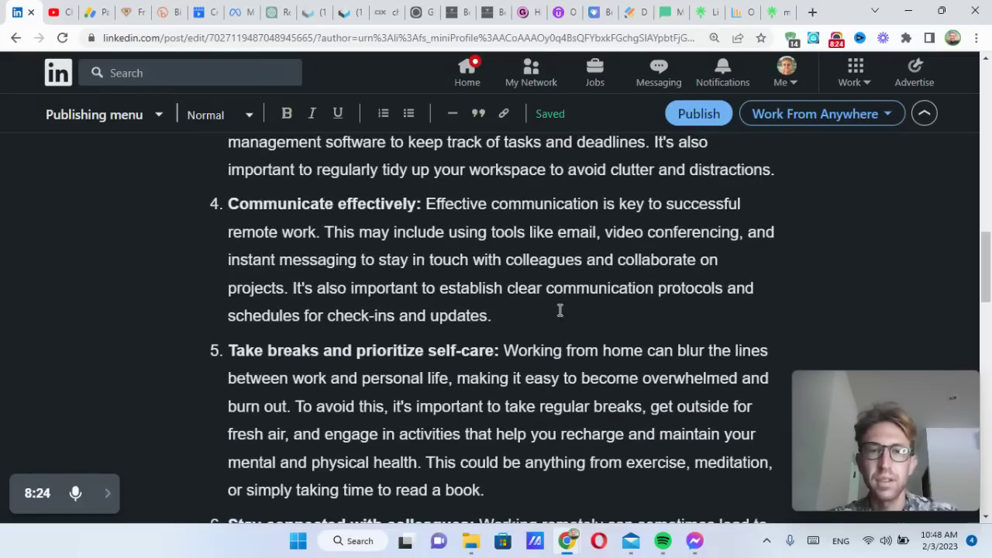
scroll(569, 305, "down", 1)
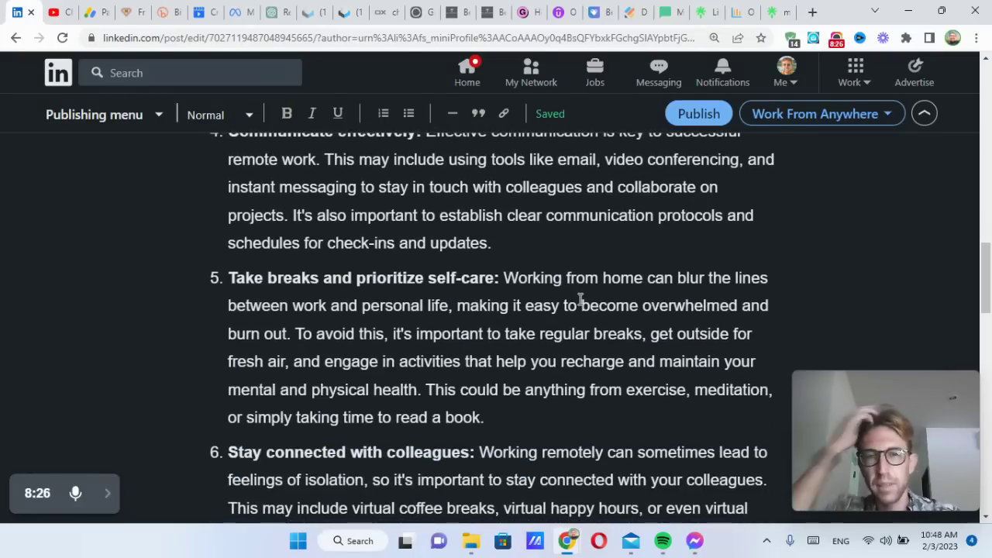
scroll(580, 300, "down", 6)
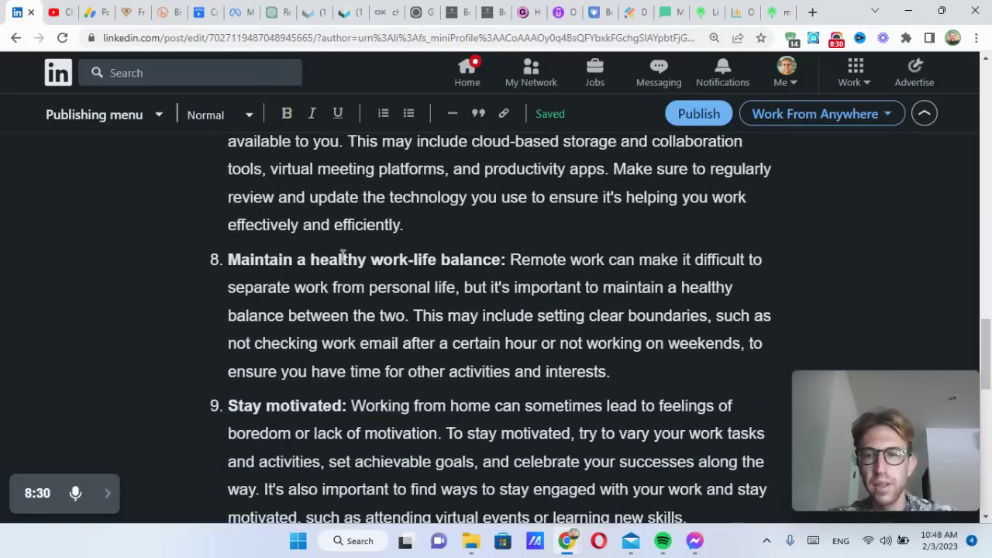
scroll(342, 256, "down", 4)
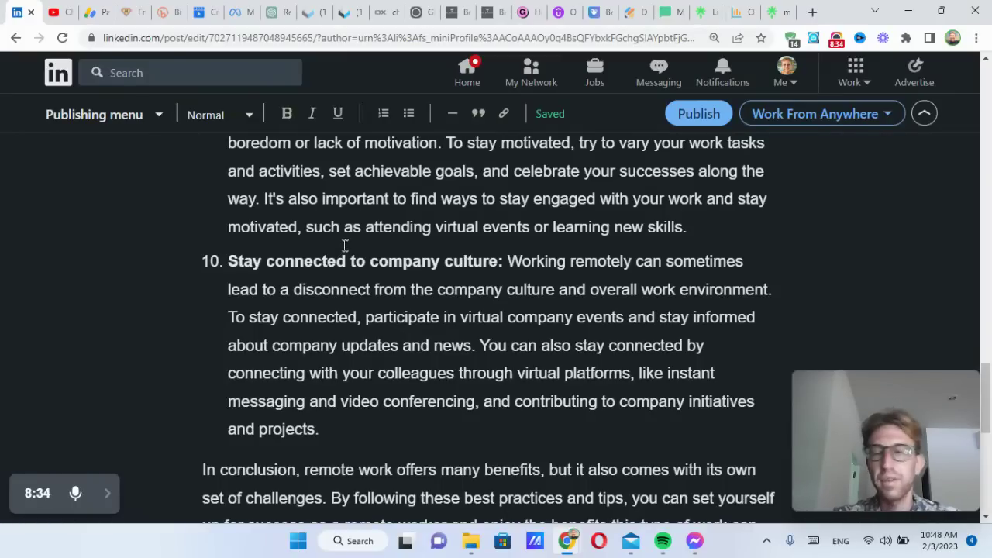
scroll(345, 246, "down", 2)
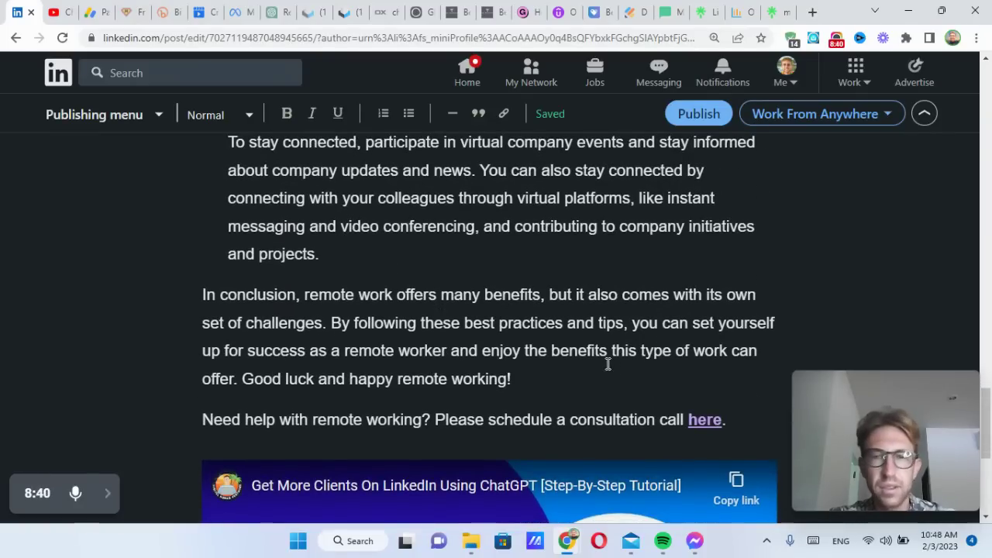
left_click_drag(567, 372, 246, 374)
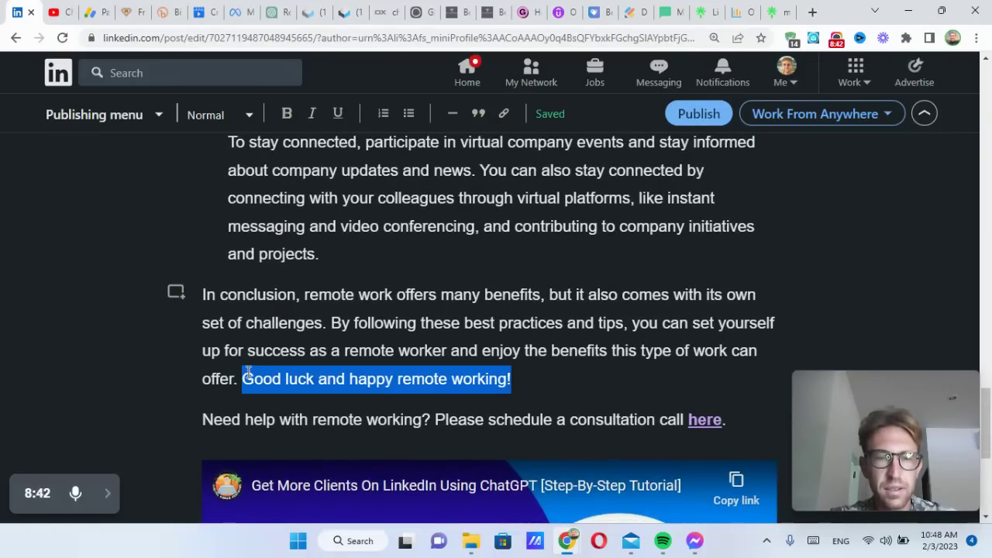
key("BackSpace")
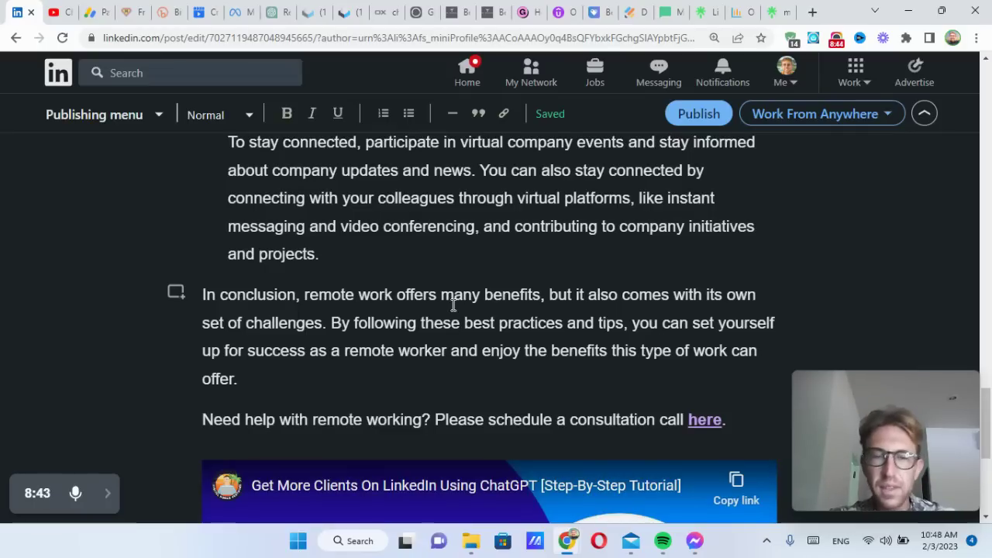
Select the article's whole intro paragraph.
scroll(474, 309, "down", 4)
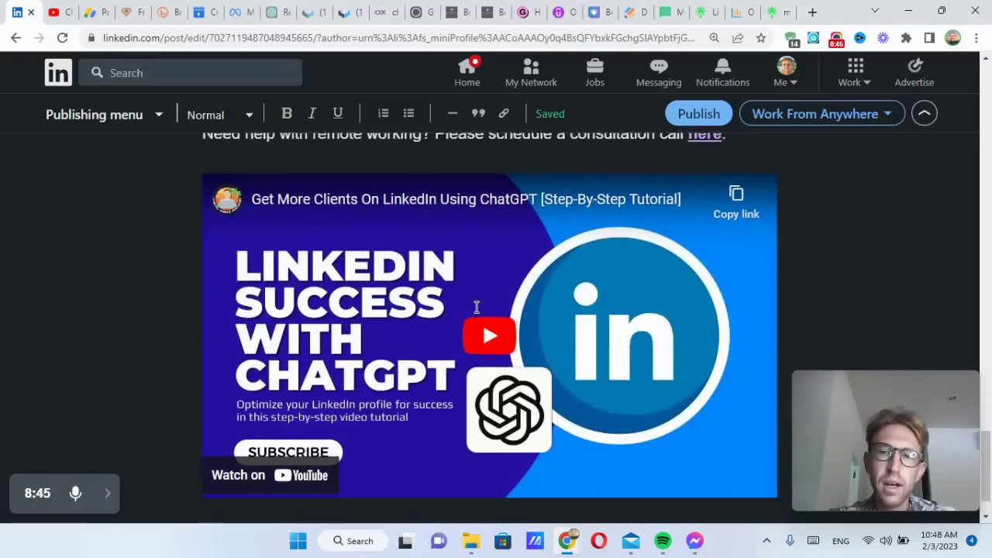
scroll(462, 279, "down", 1)
scroll(460, 269, "up", 20)
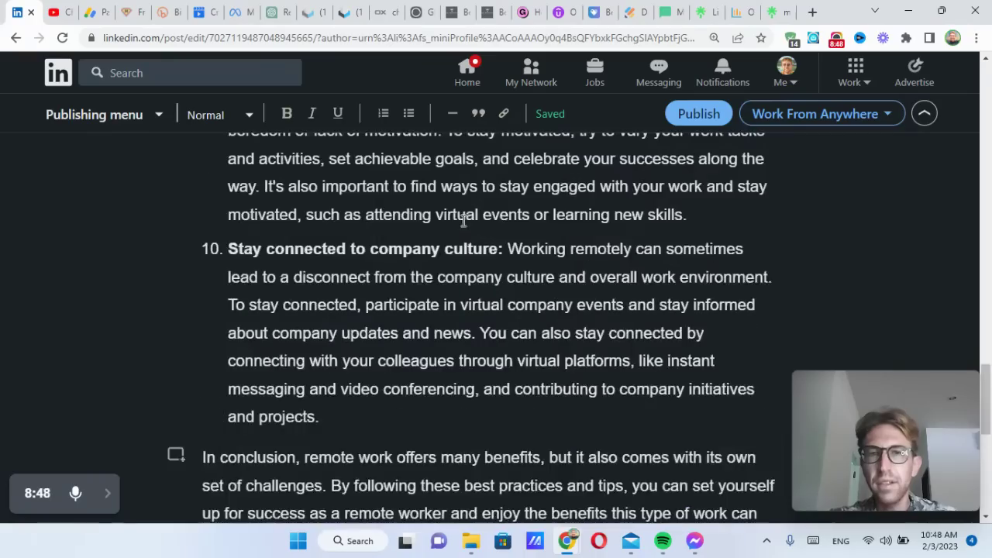
scroll(418, 357, "up", 5)
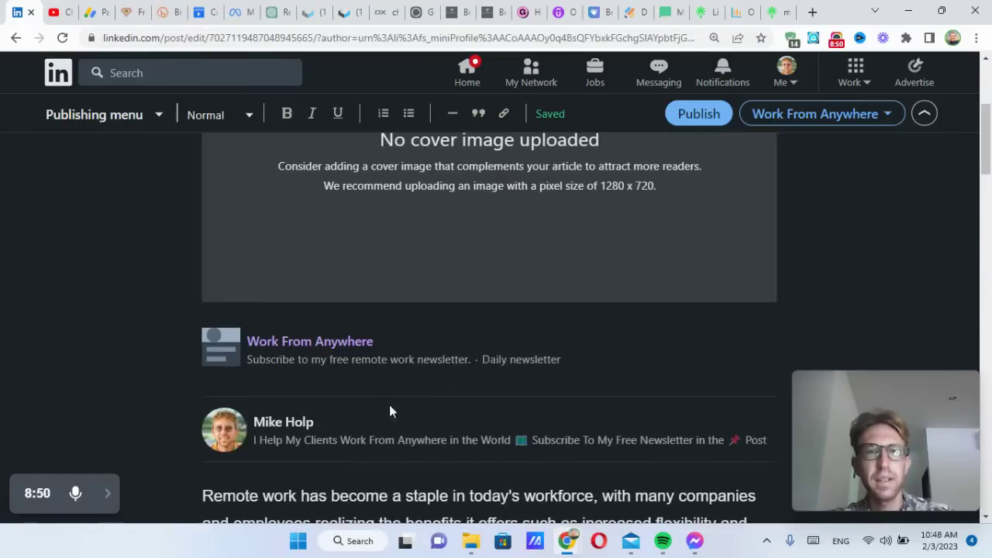
scroll(389, 407, "down", 4)
triple_click(367, 249)
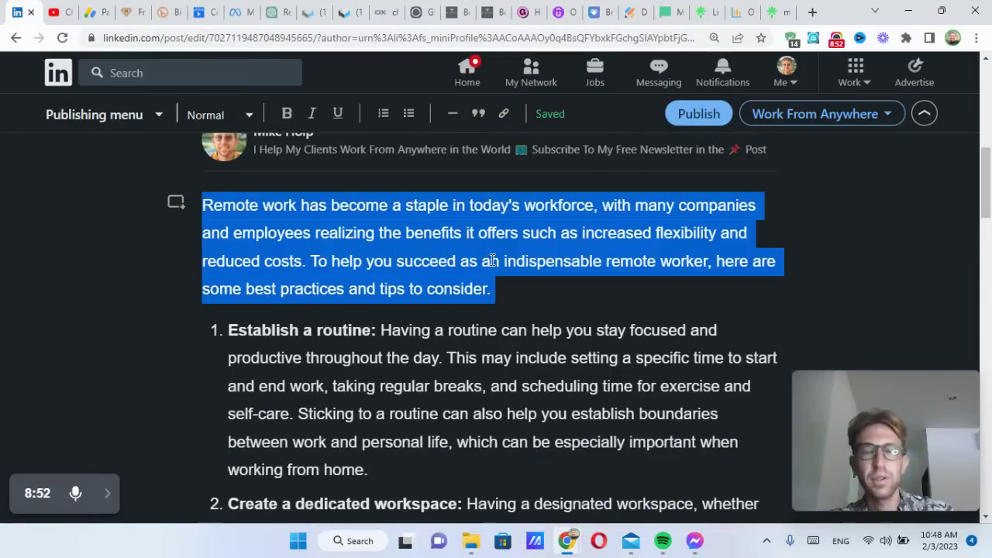
scroll(511, 286, "up", 5)
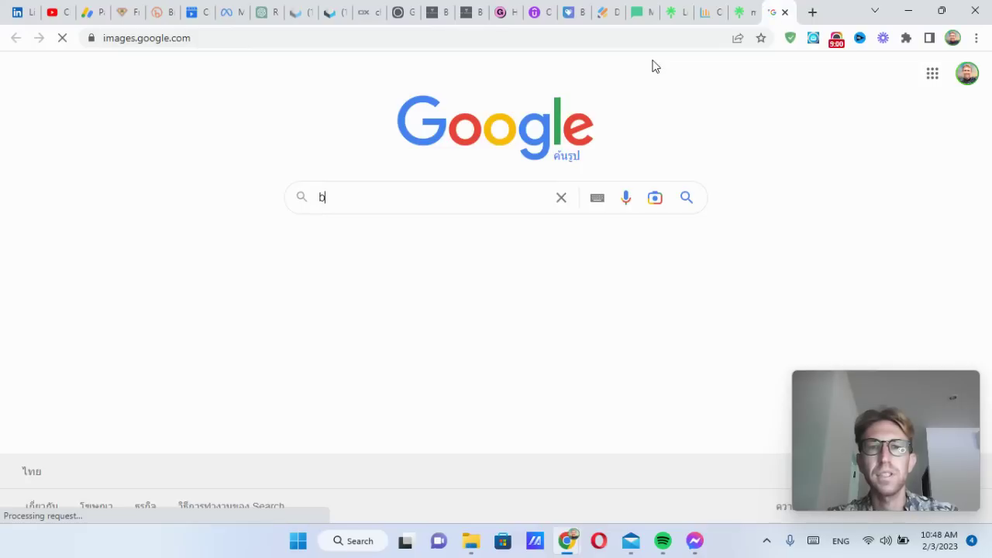
Search Google Images for 'remote work best practices' and open Nextiva's headset-worker article.
type("remote work best practices")
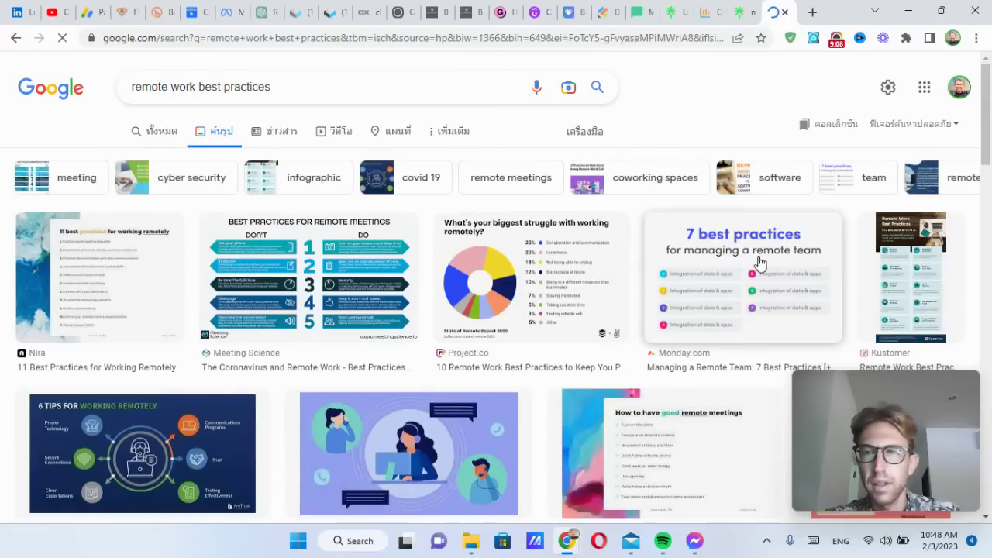
scroll(758, 309, "down", 1)
scroll(759, 309, "down", 3)
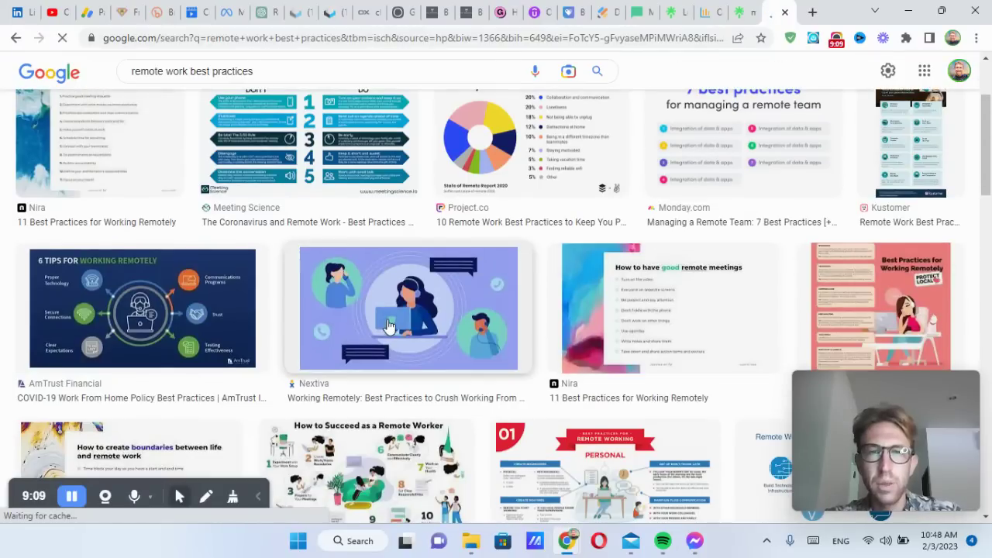
left_click(390, 324)
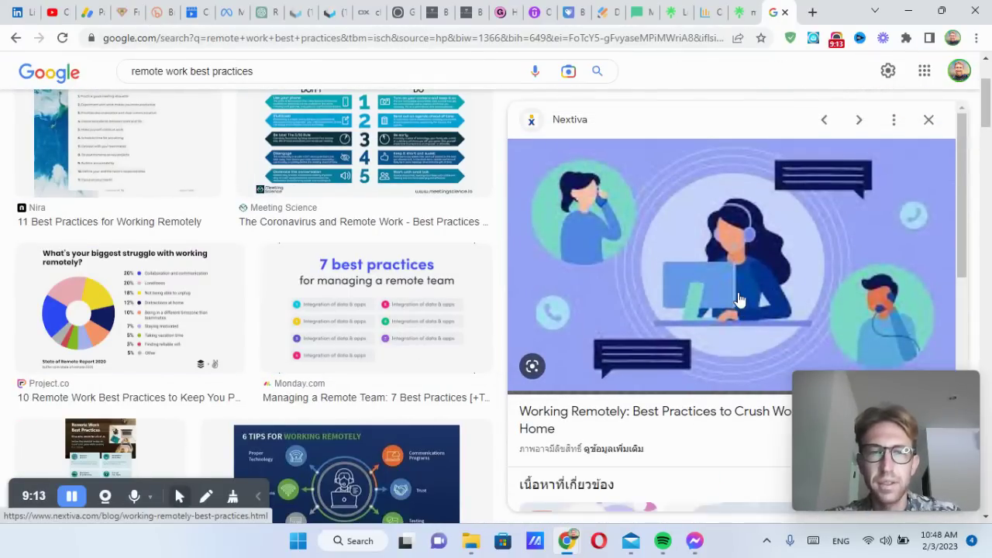
left_click(729, 239)
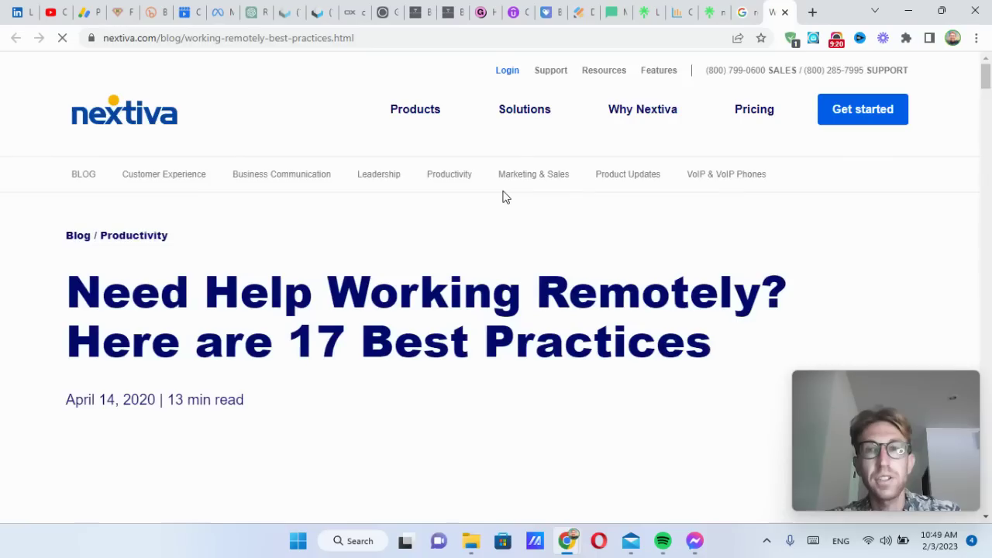
Save the Nextiva illustration to Downloads as working-remotely-best-practices-feature-image-1366x768.png, then close the article.
scroll(488, 243, "down", 4)
right_click(349, 258)
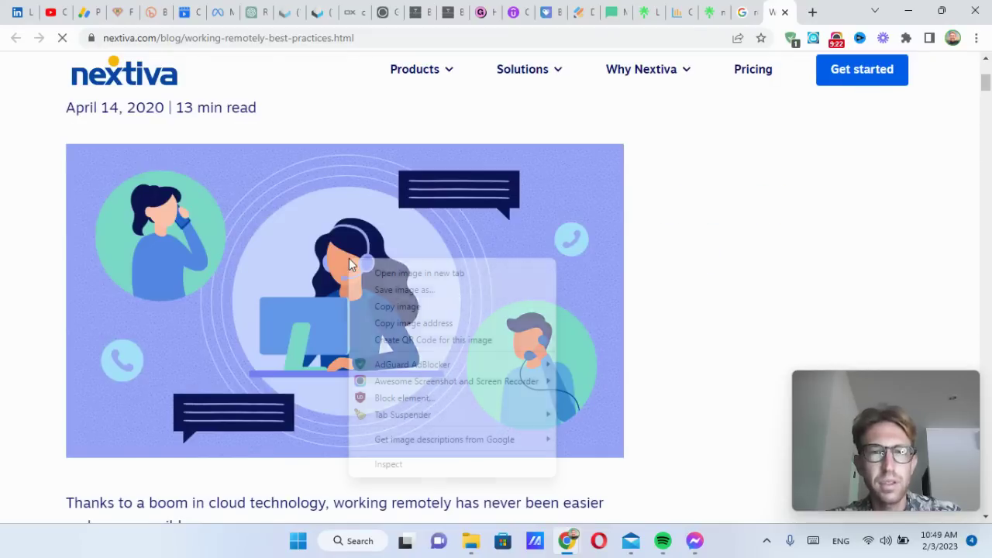
left_click(412, 290)
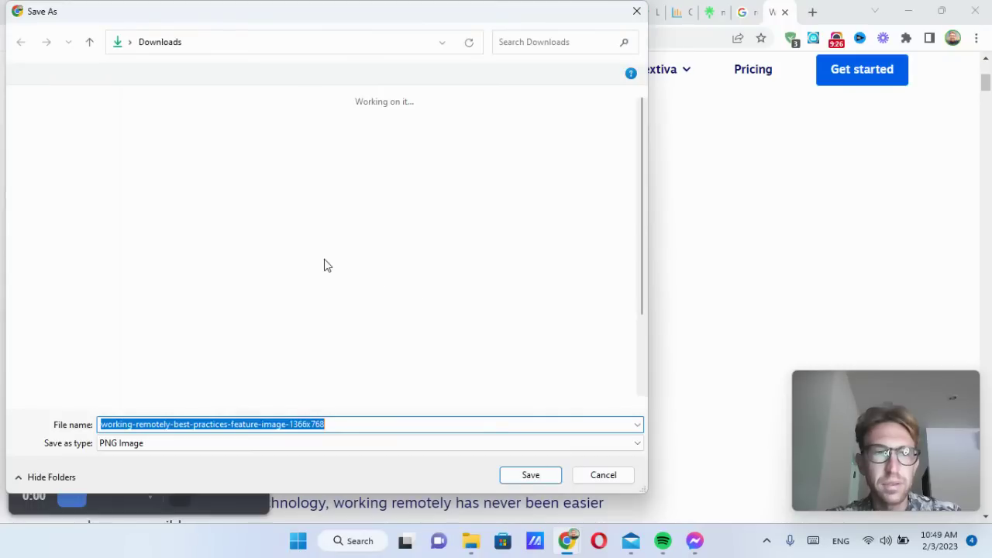
left_click(58, 190)
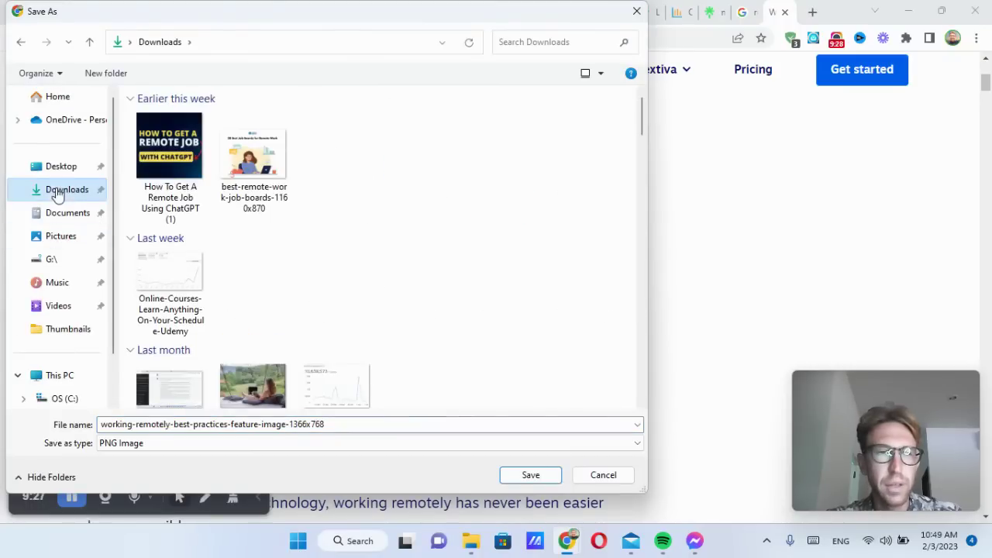
left_click(531, 478)
left_click(784, 12)
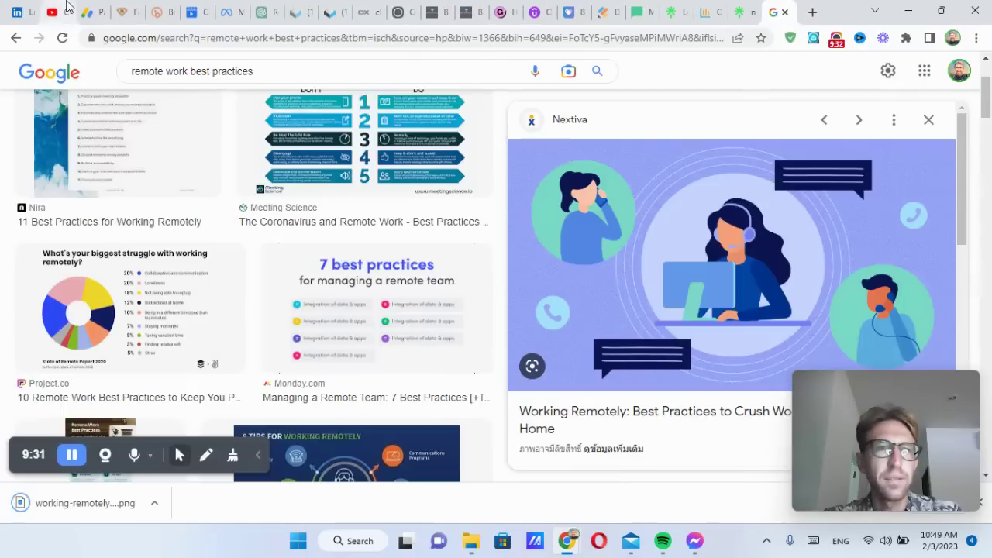
Upload the downloaded Nextiva illustration as the LinkedIn article's cover image.
left_click(18, 12)
left_click(521, 321)
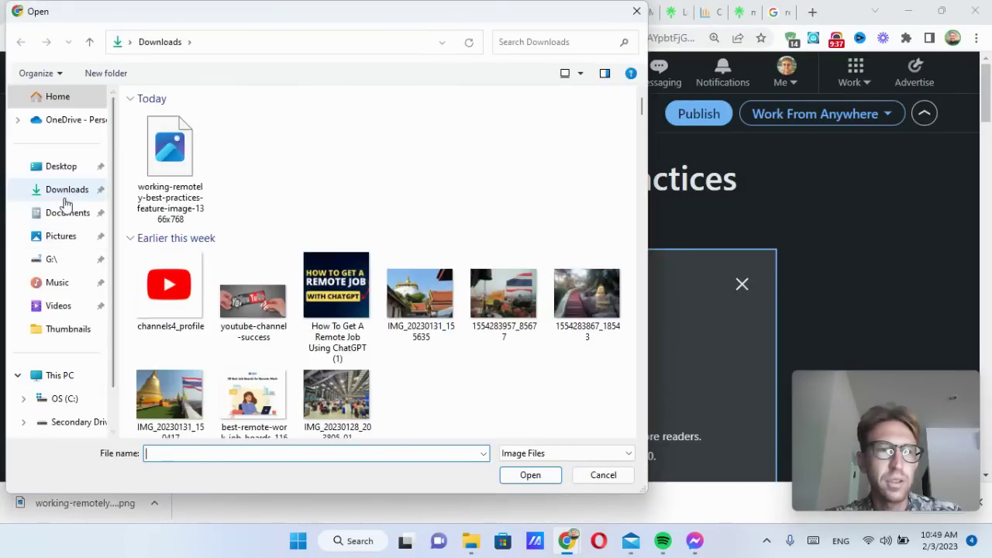
left_click(165, 143)
double_click(163, 141)
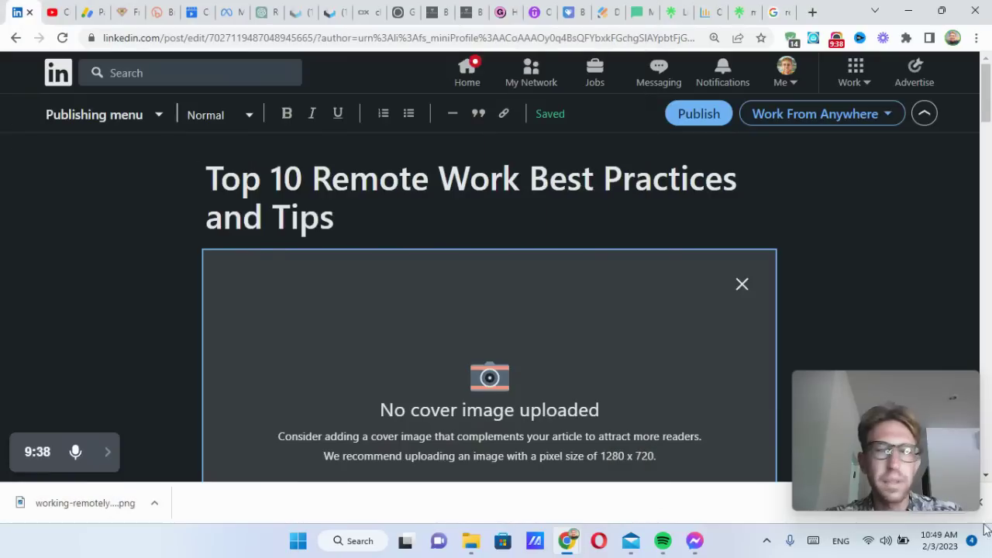
left_click_drag(876, 408, 864, 363)
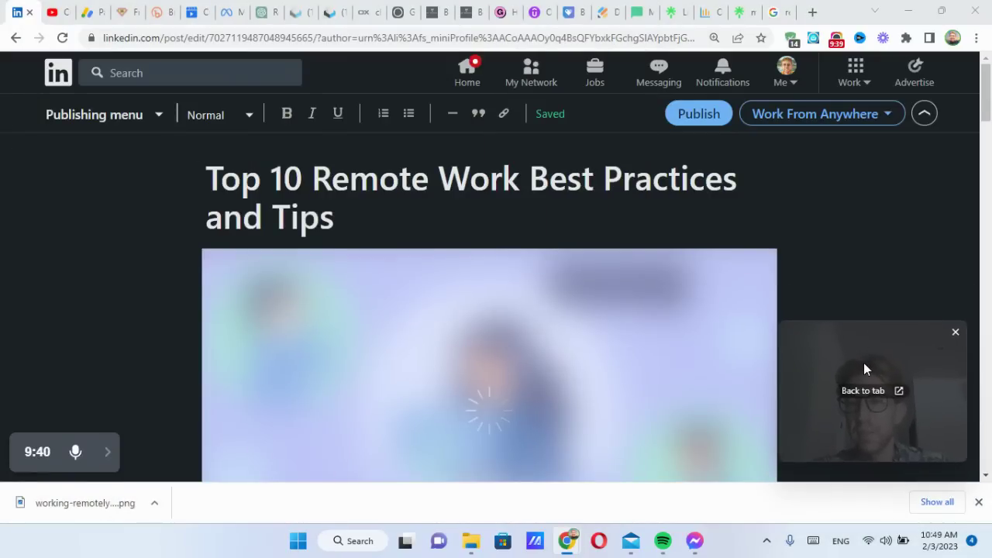
left_click(978, 502)
Caption the cover image 'Remote work best practices in 2023'.
scroll(517, 333, "down", 3)
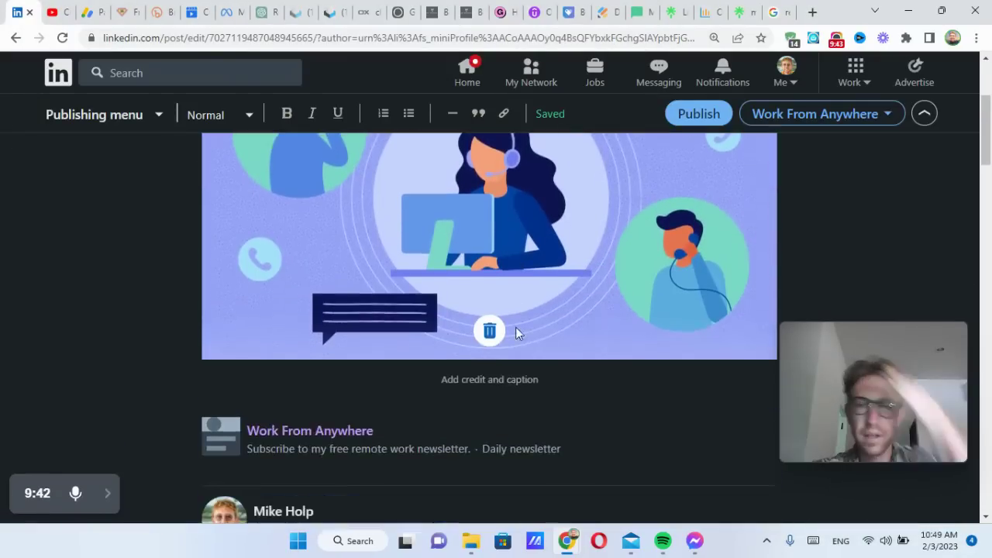
left_click(531, 373)
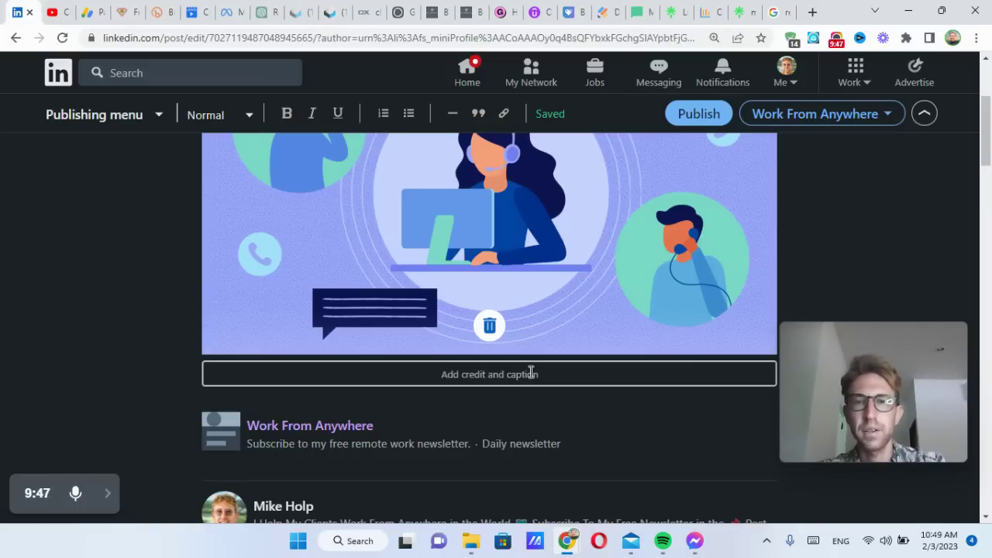
left_click(532, 372)
scroll(615, 244, "up", 3)
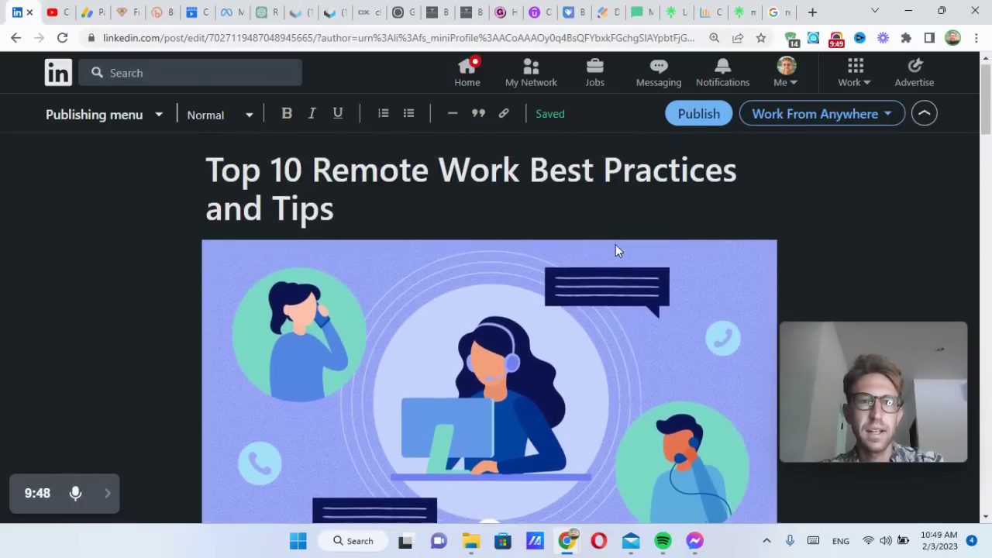
scroll(617, 245, "down", 3)
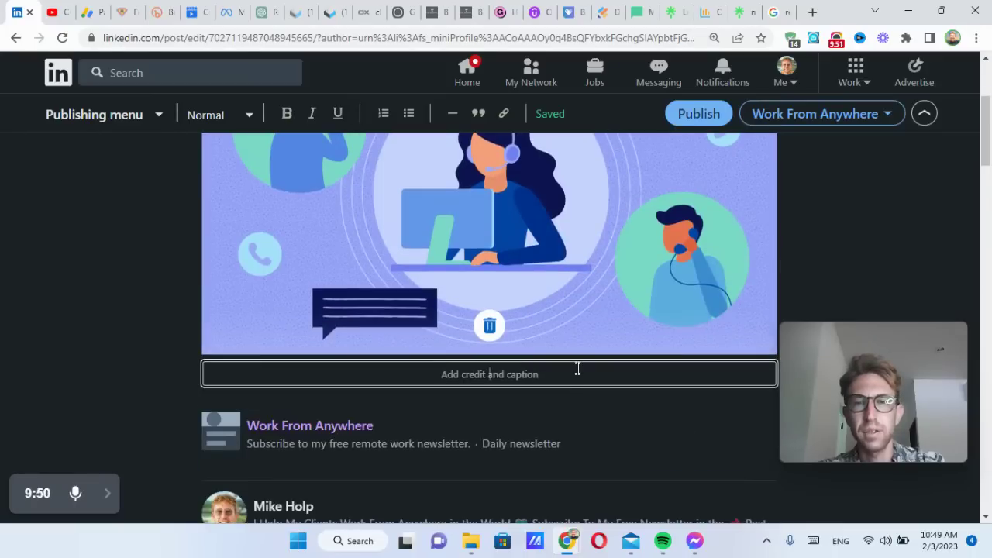
scroll(576, 374, "down", 2)
scroll(576, 374, "down", 1)
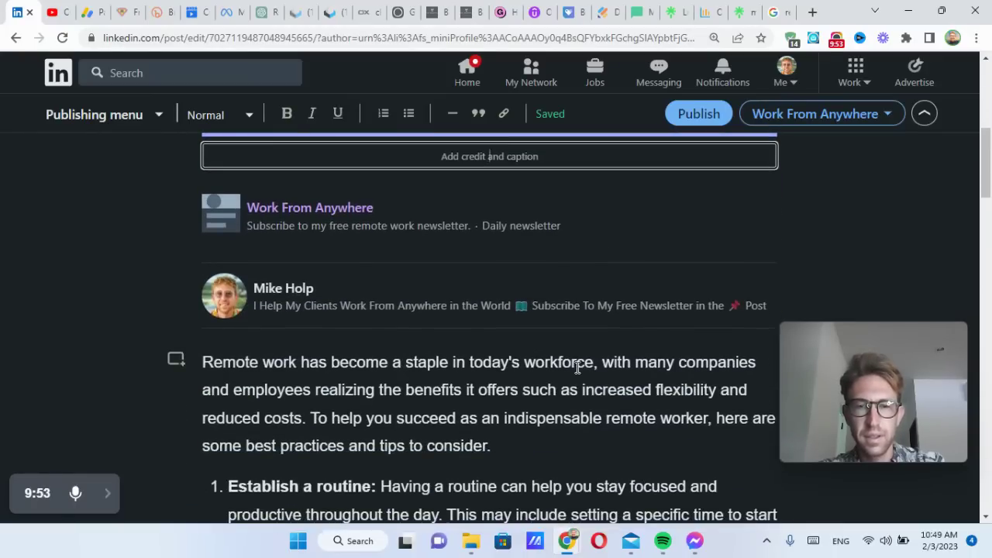
scroll(574, 372, "up", 5)
scroll(571, 374, "down", 2)
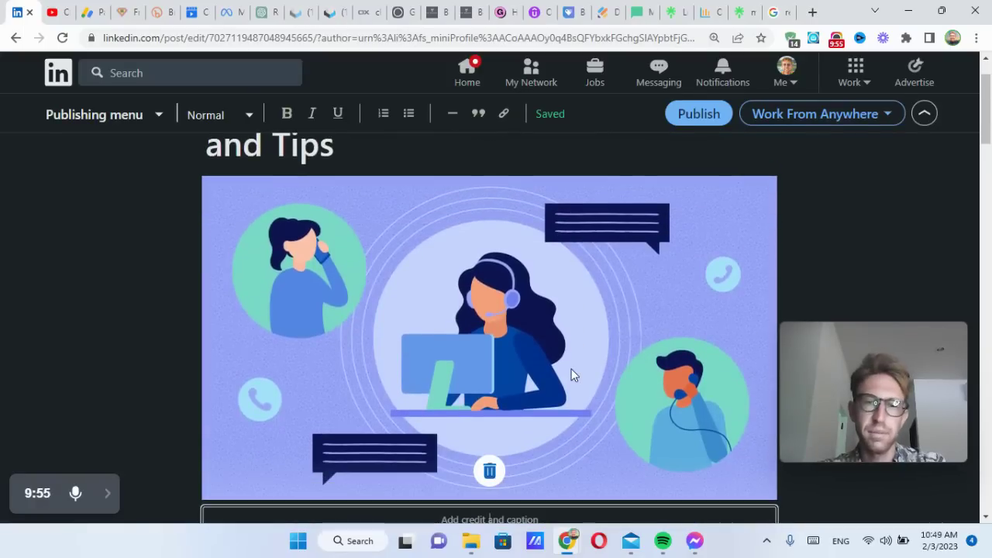
type("emote work ")
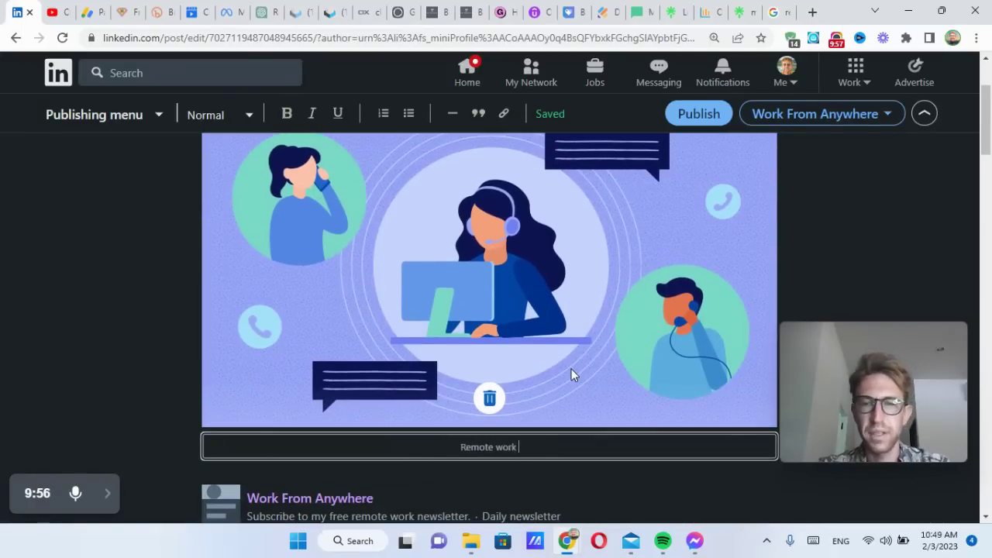
type("best practices in 2023")
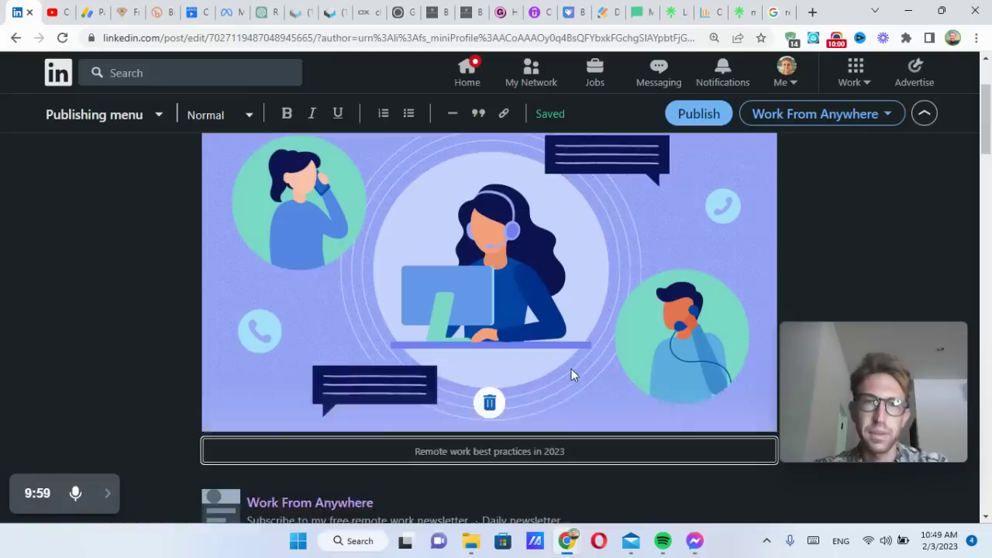
Try adding 'in 2023' to the article title, remove it, and select the opening paragraph.
scroll(572, 375, "up", 2)
left_click(378, 212)
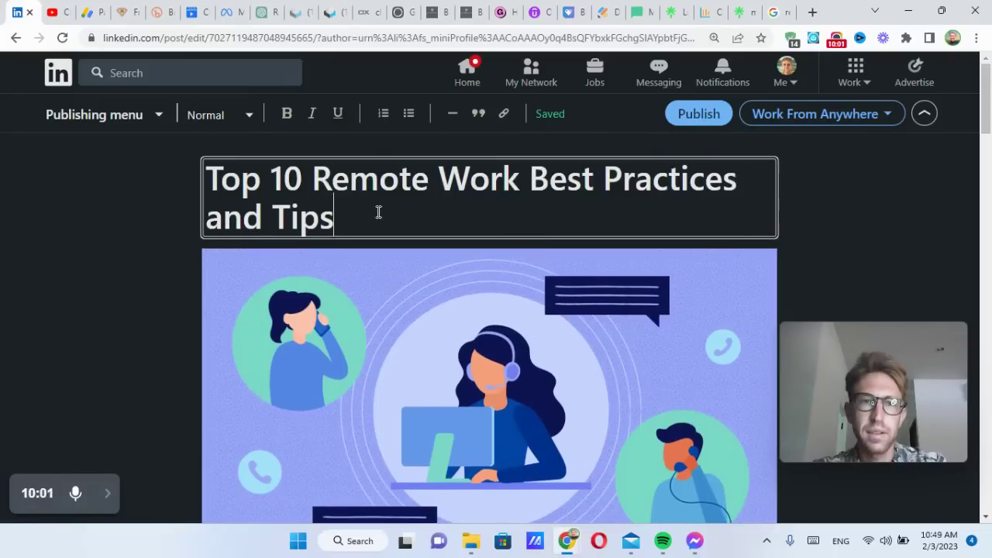
type("in 2023")
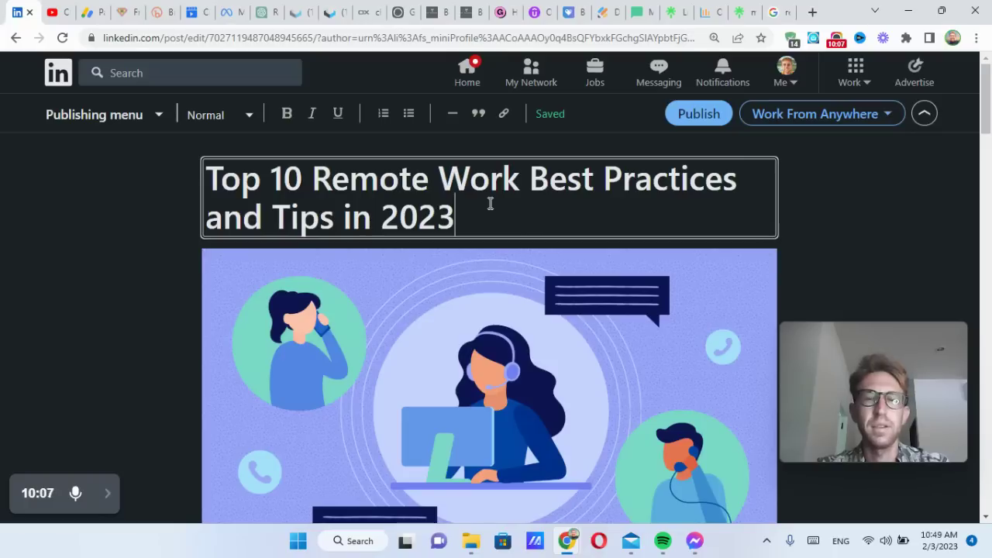
key("BackSpace")
key("BackSpace")
key("BackSpace")
key("BackSpace")
key("BackSpace")
key("BackSpace")
key("BackSpace")
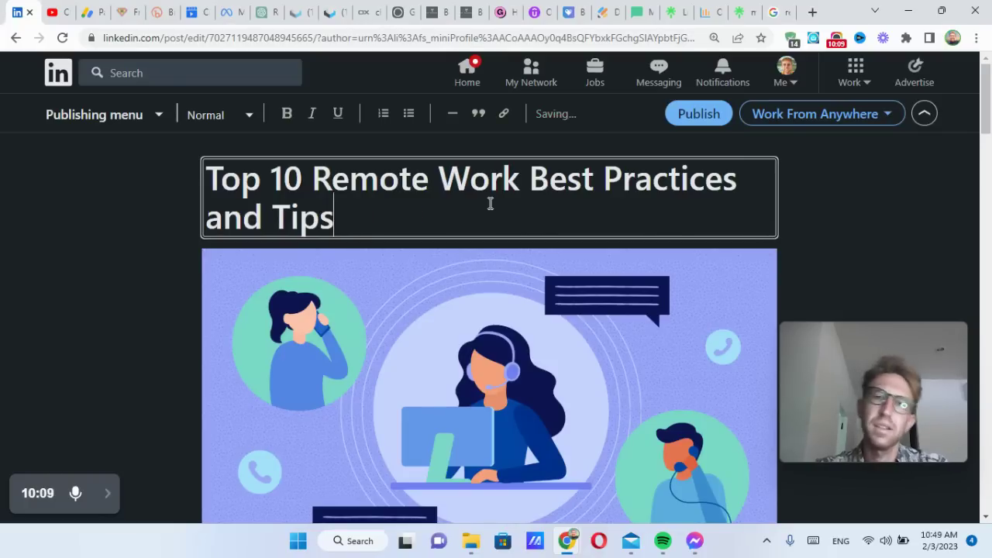
left_click(886, 214)
scroll(616, 331, "down", 4)
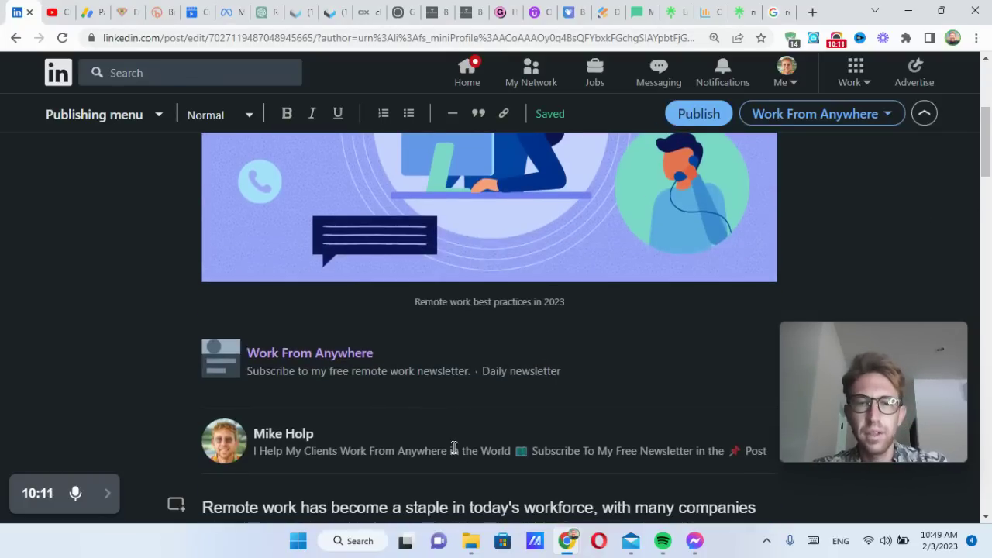
scroll(454, 448, "down", 2)
triple_click(474, 389)
key("ctrl+c")
Publish the article with its opening paragraph plus #remotework #remoteworking #remotejobs as the post.
left_click(691, 118)
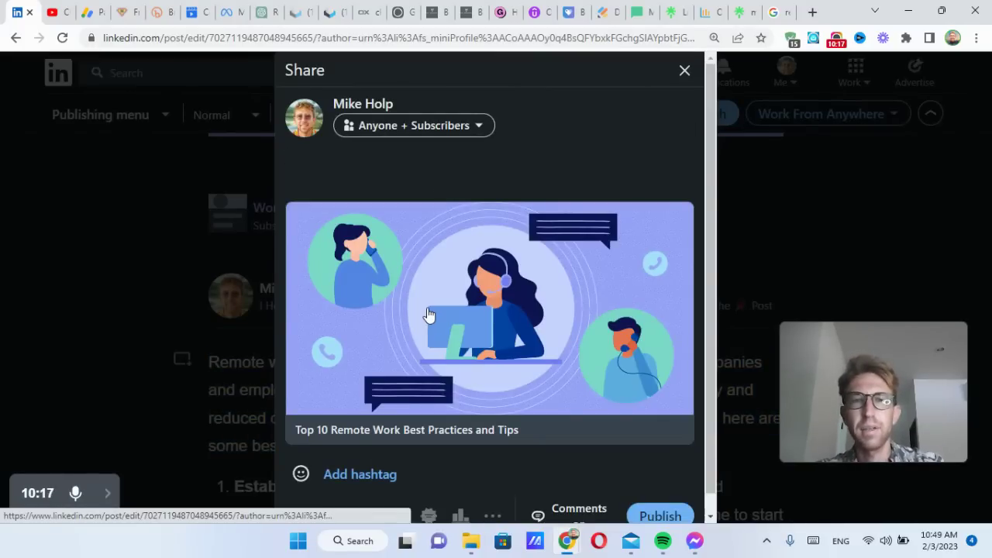
key("ctrl+v")
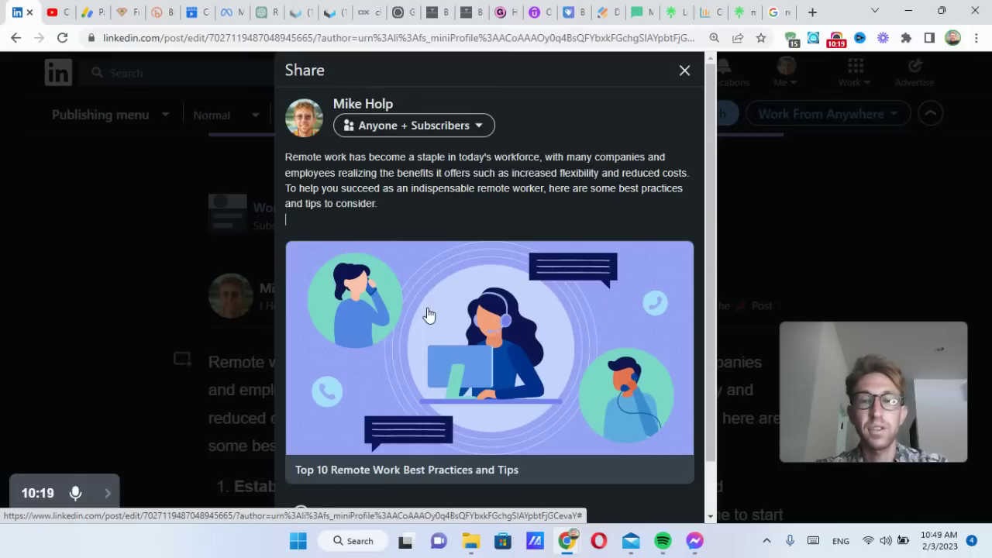
key("Return")
type("#rem")
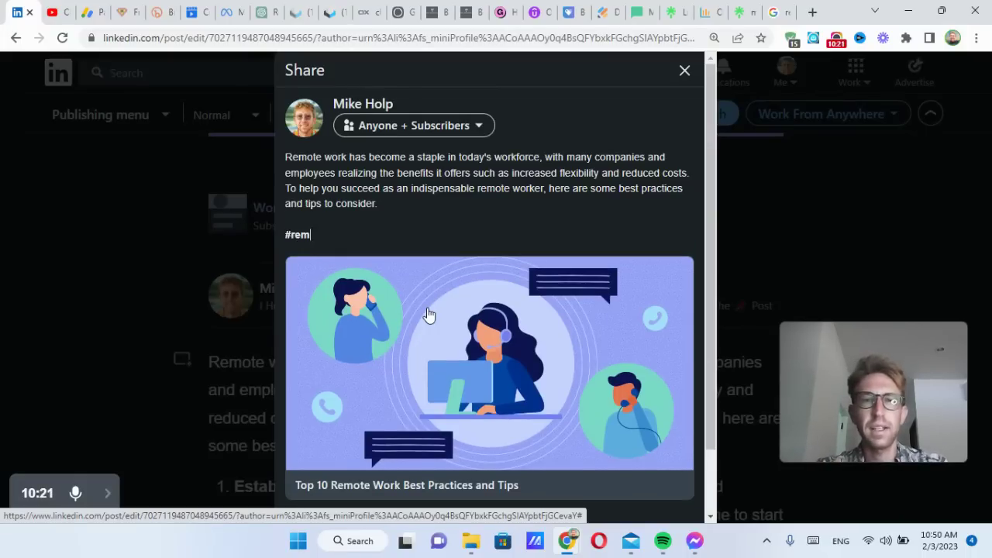
type("otework #remotework #remo")
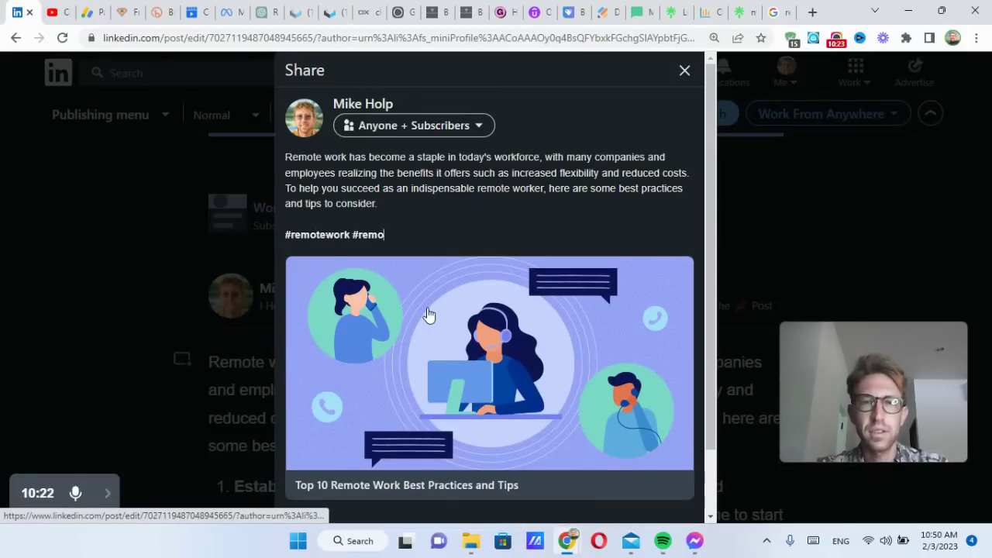
type("king #remotejobs")
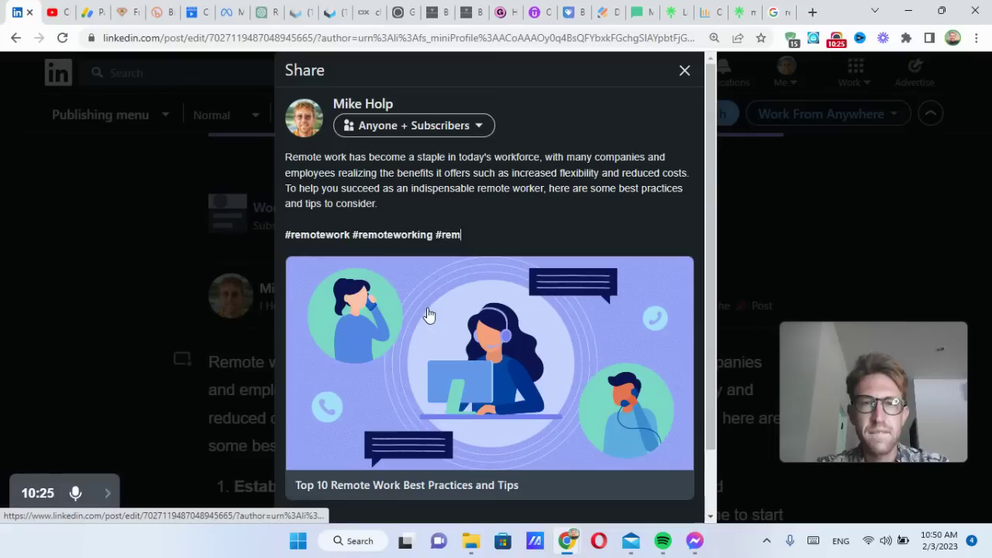
triple_click(438, 189)
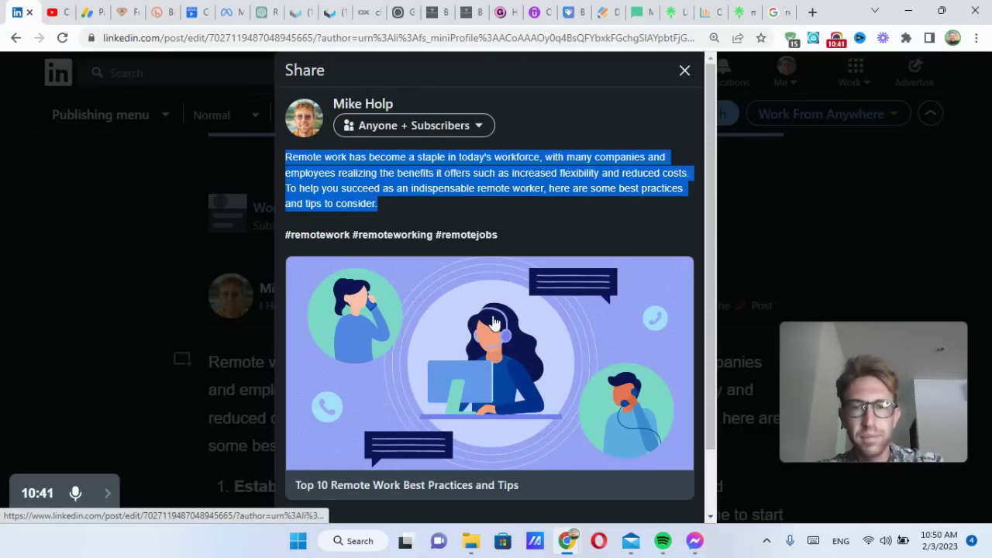
scroll(494, 324, "down", 1)
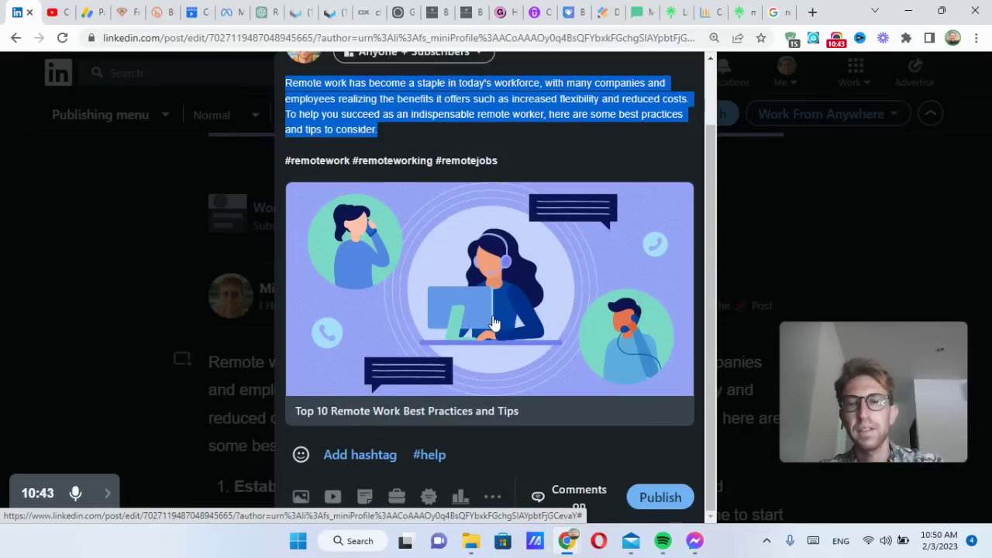
left_click(648, 508)
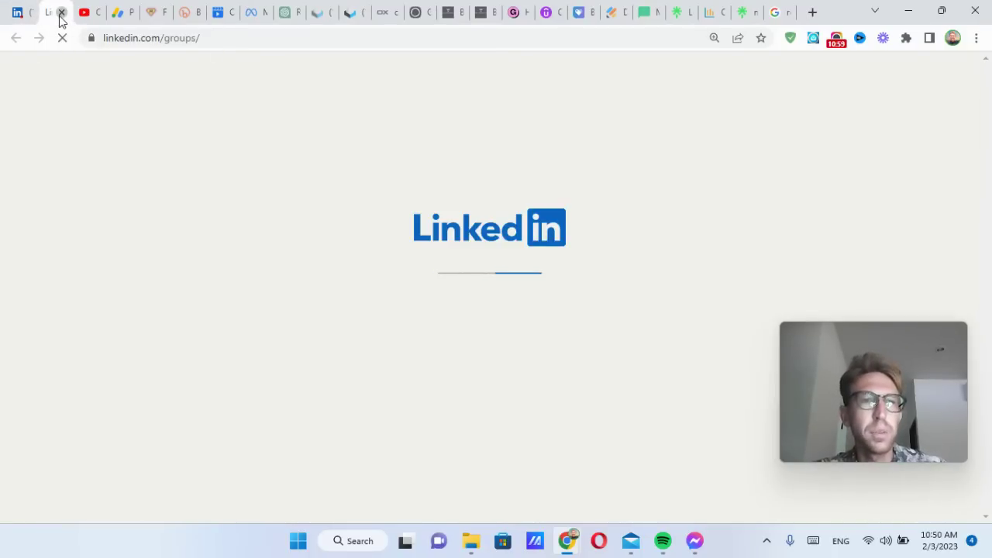
Return to the published article through its notification and dismiss the congratulations message.
left_click(60, 12)
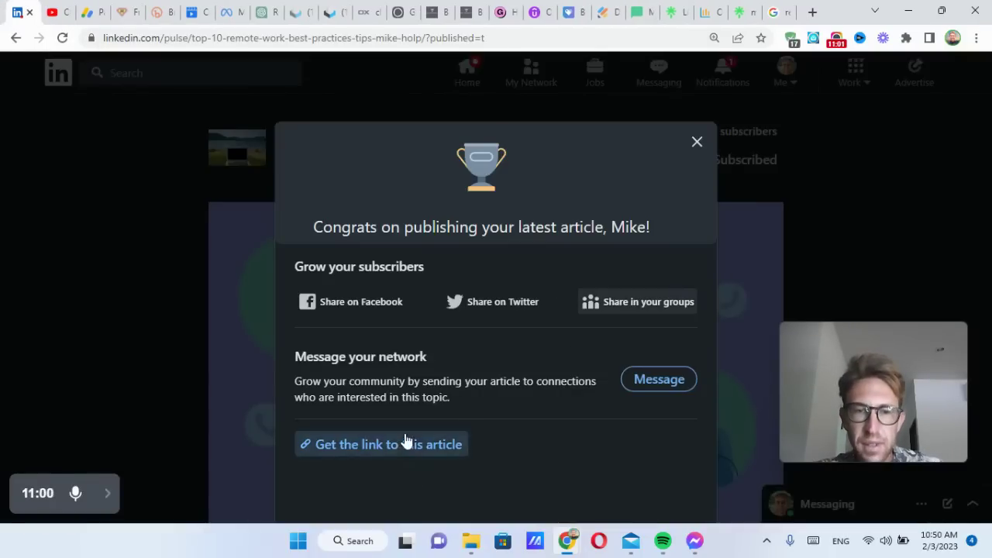
left_click(695, 142)
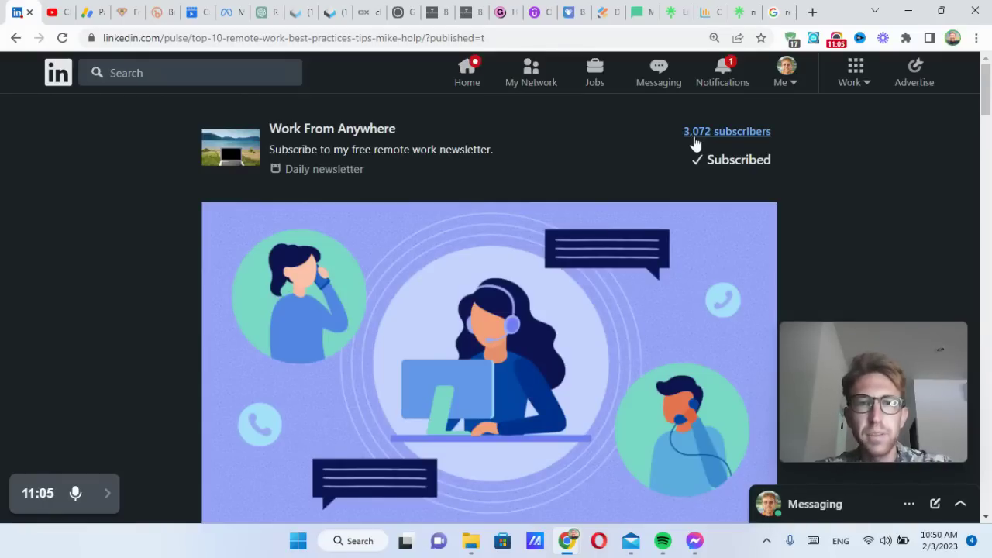
left_click(722, 73)
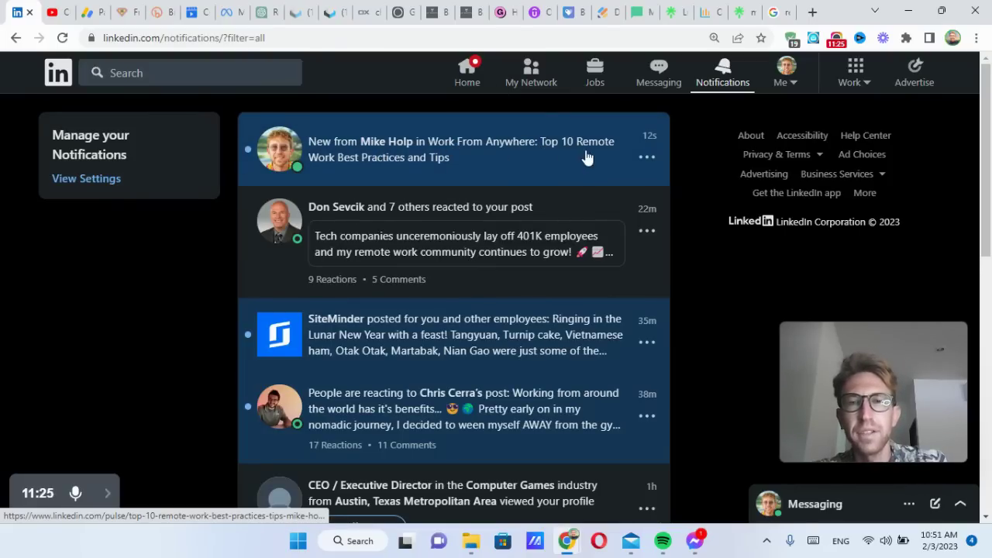
left_click(509, 166)
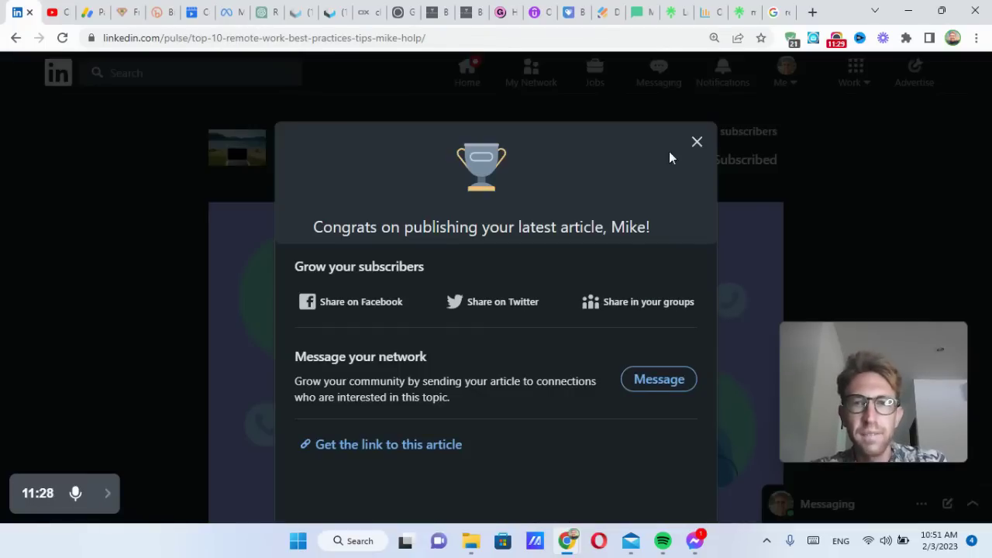
left_click(697, 142)
Like the published Top 10 Remote Work Best Practices and Tips article.
scroll(469, 327, "down", 4)
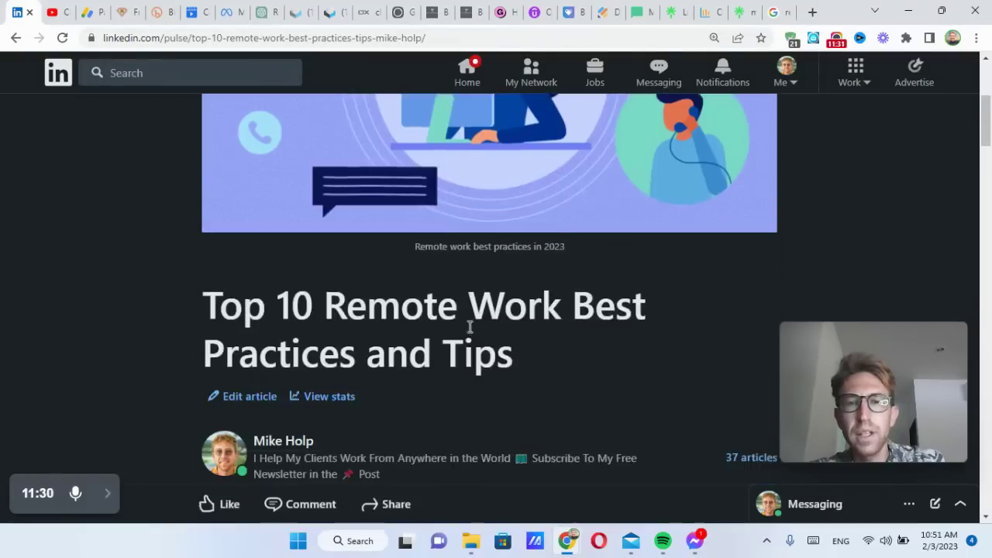
scroll(470, 327, "down", 15)
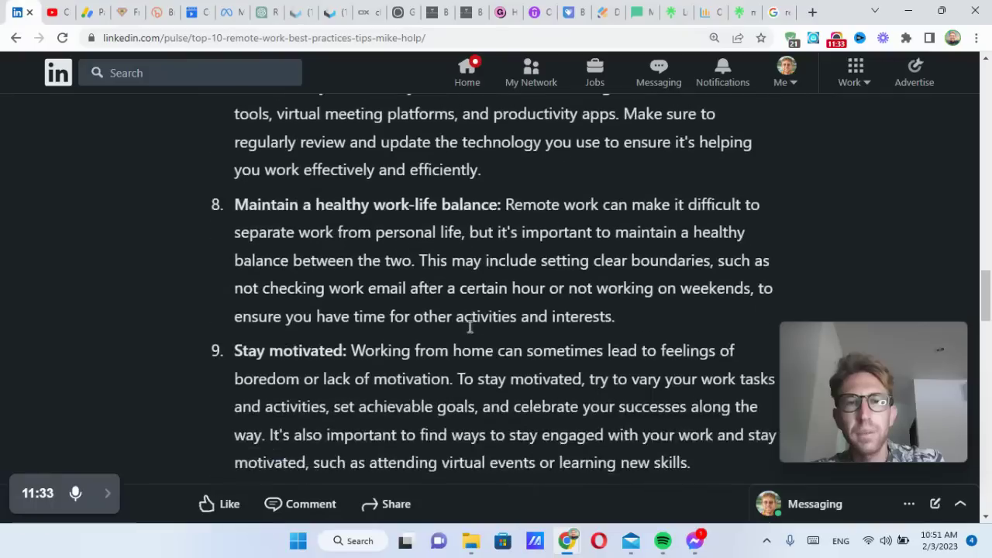
scroll(470, 327, "down", 8)
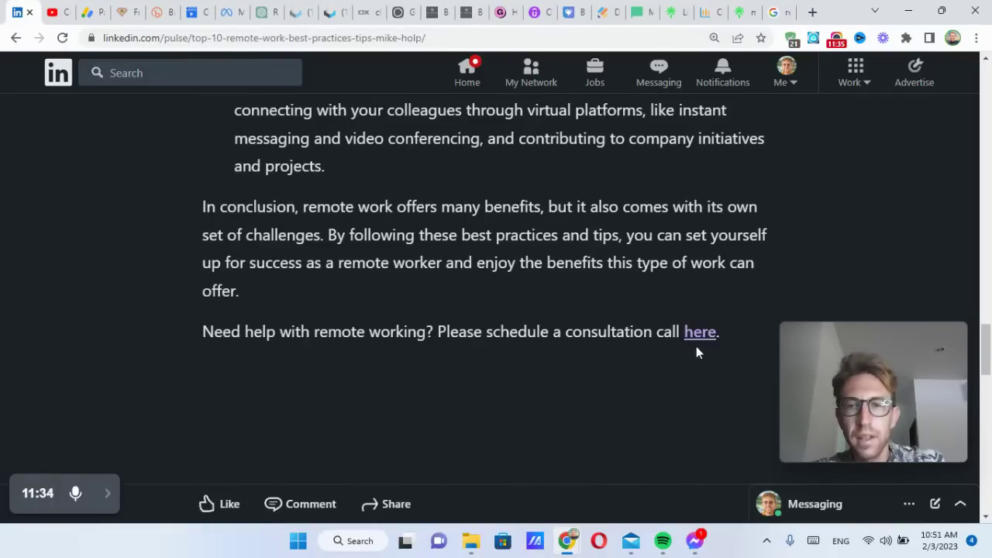
scroll(538, 177, "down", 2)
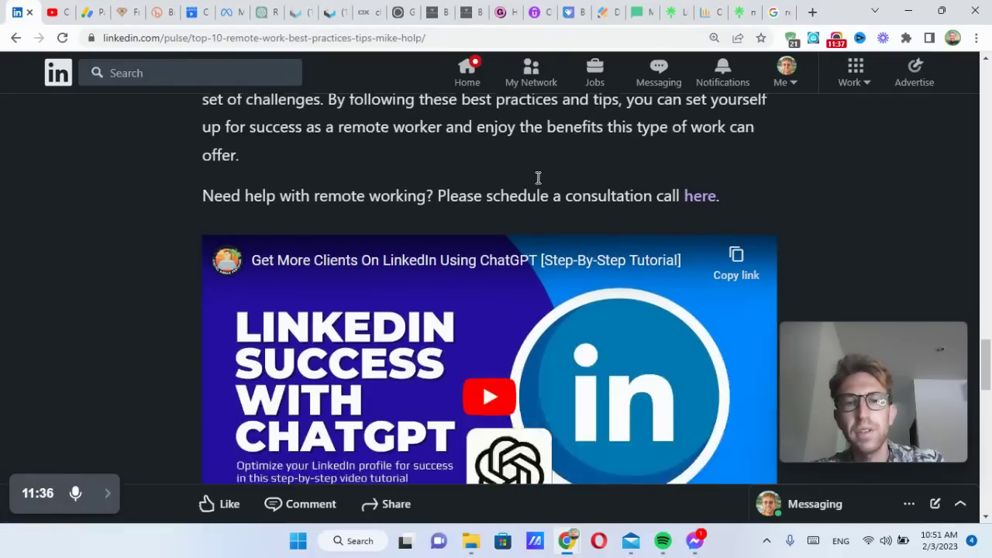
scroll(538, 178, "down", 6)
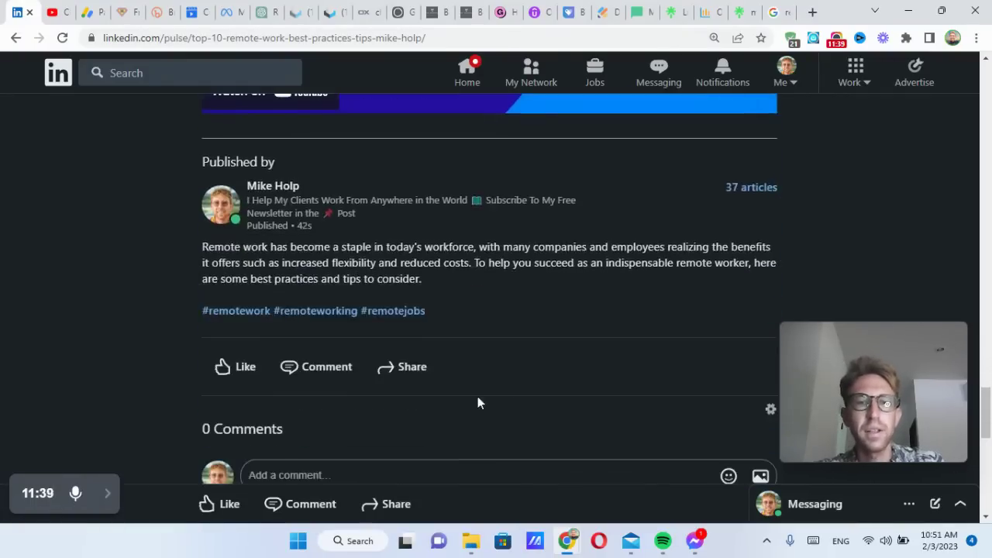
left_click(226, 503)
scroll(418, 400, "down", 3)
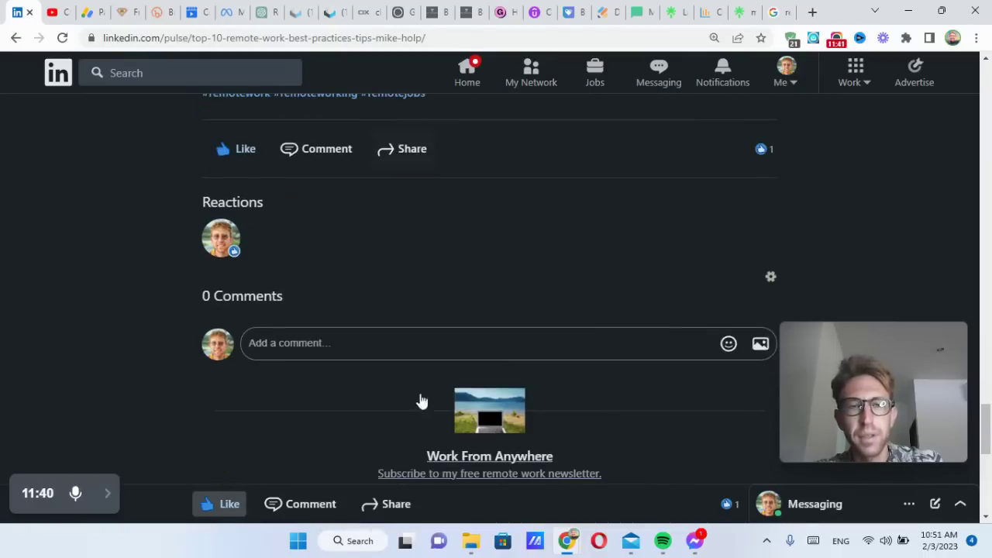
scroll(379, 330, "up", 20)
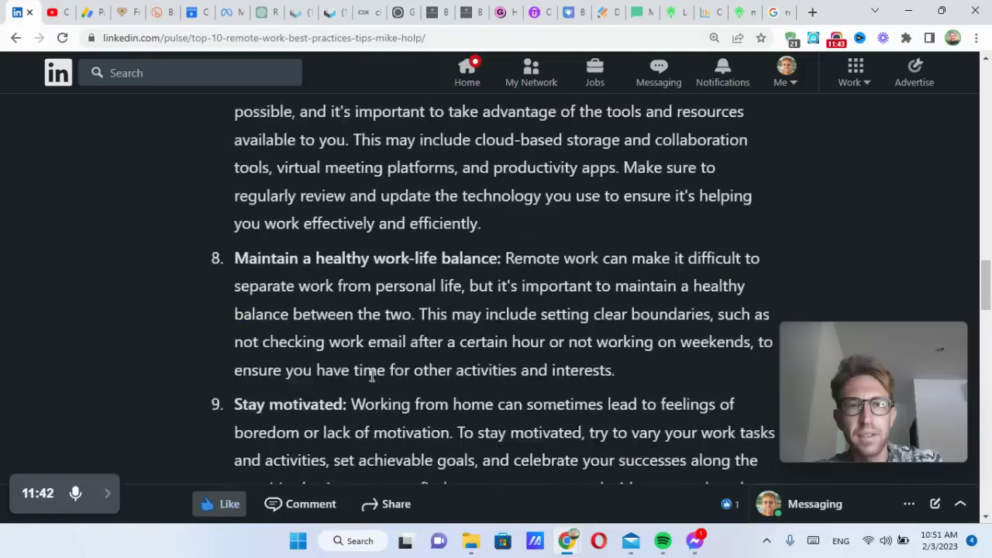
scroll(395, 423, "up", 6)
scroll(381, 333, "down", 4)
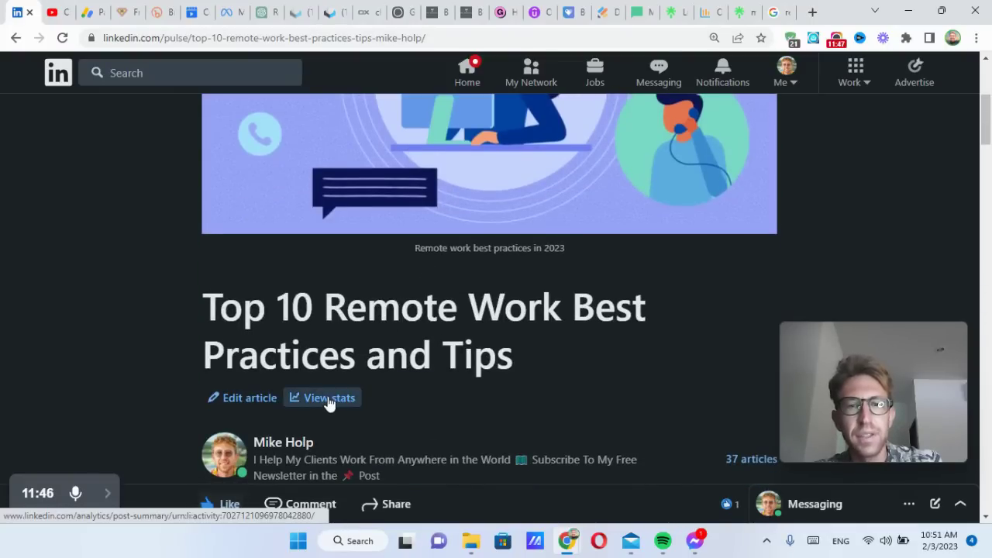
Glance at the article's stats, then open the Work From Anywhere edition 'Top 20 Remote Job Boards in 2023'.
left_click(327, 398)
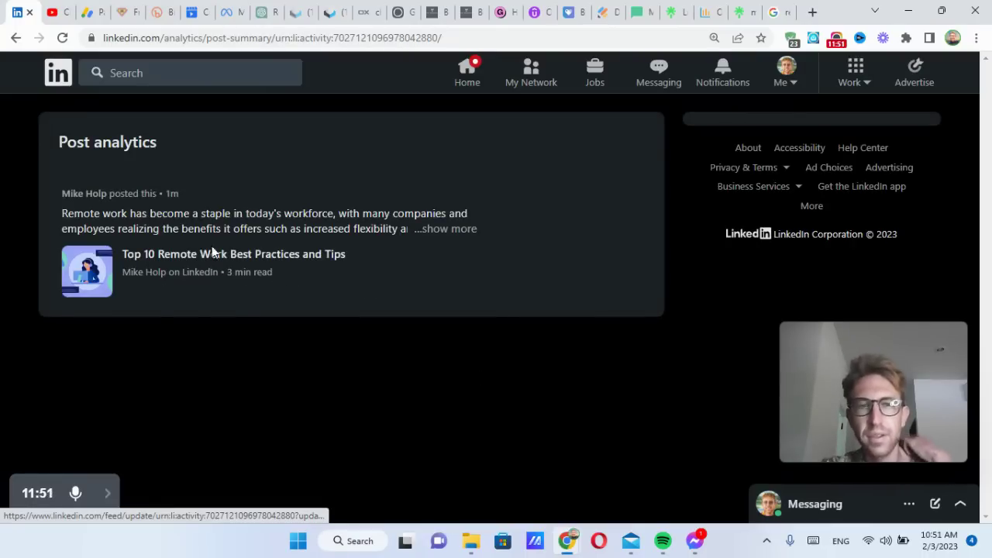
left_click(16, 38)
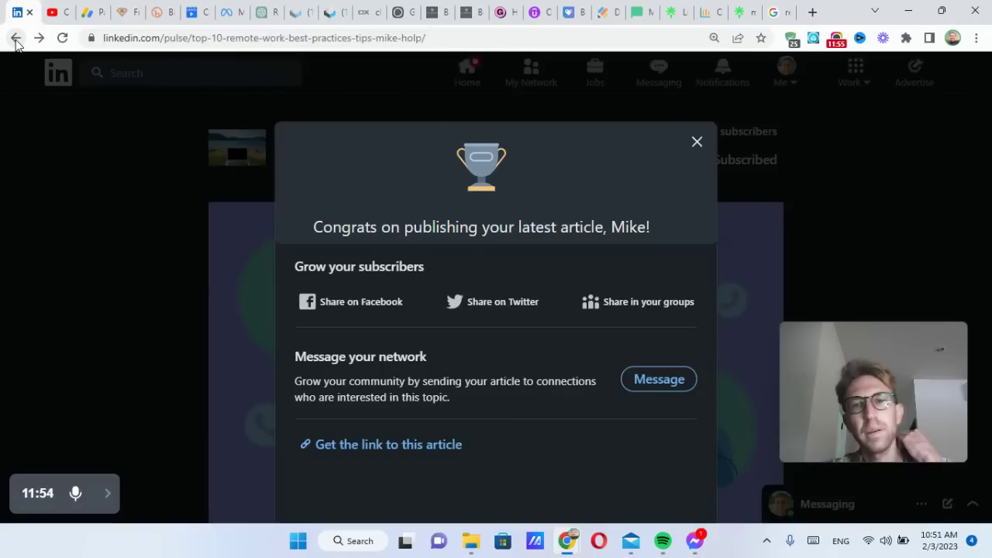
left_click(695, 144)
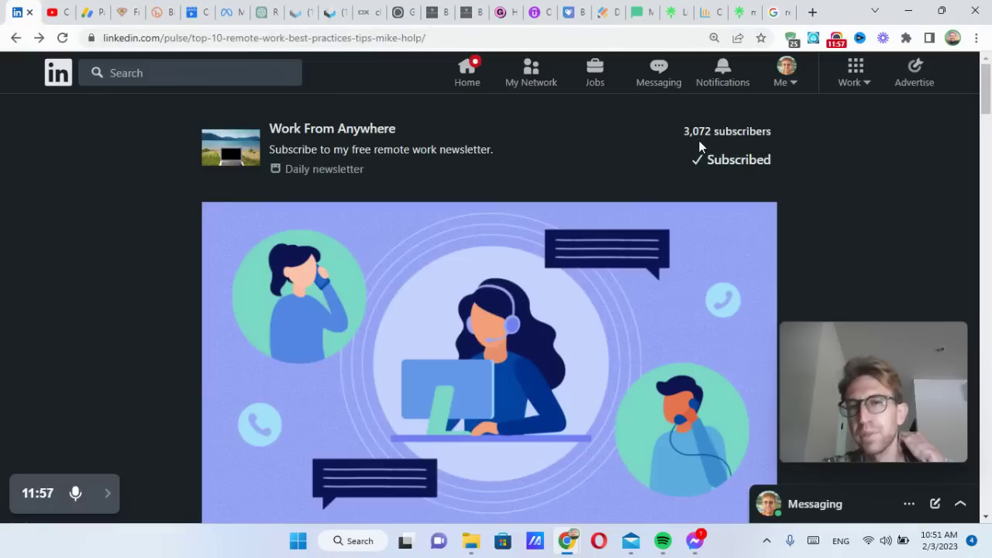
left_click(214, 150)
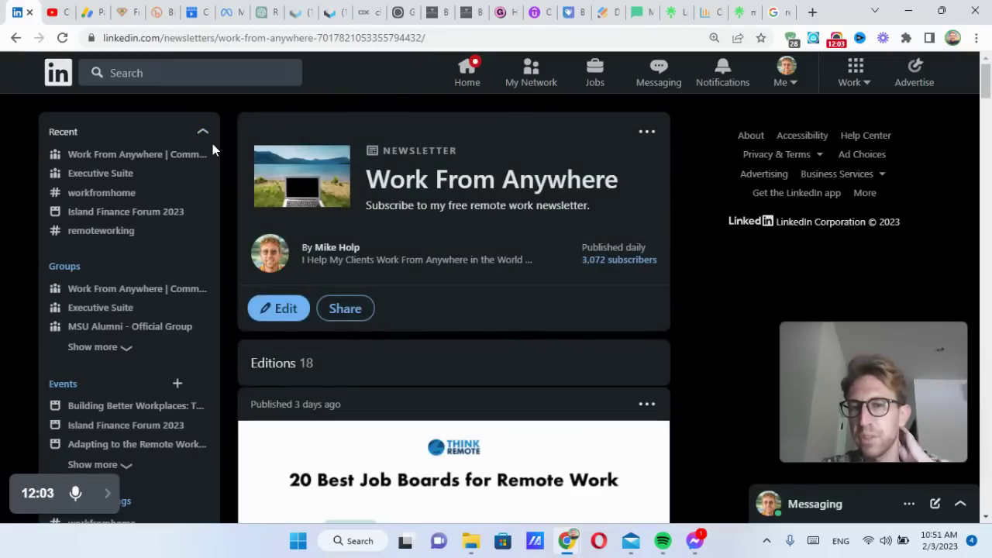
scroll(481, 155, "down", 9)
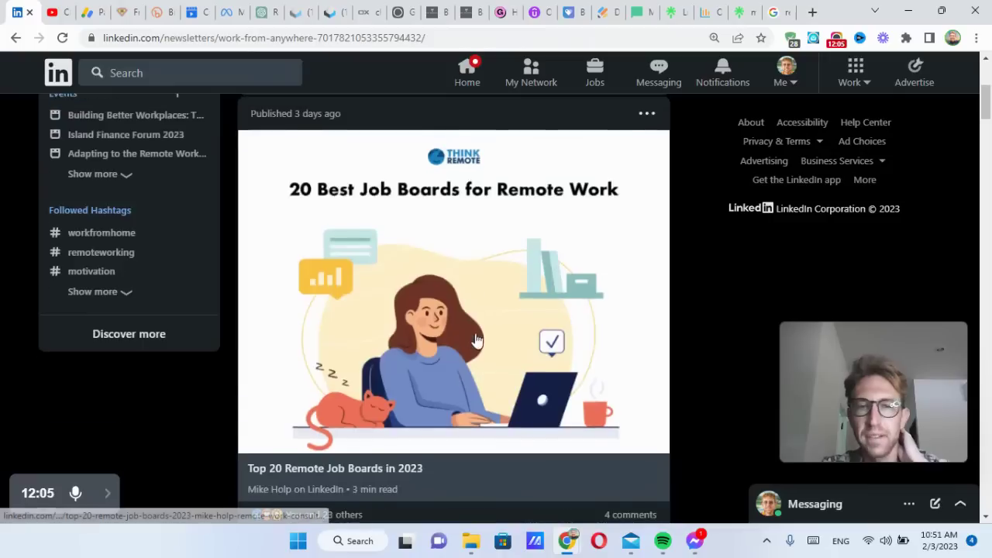
scroll(484, 331, "up", 7)
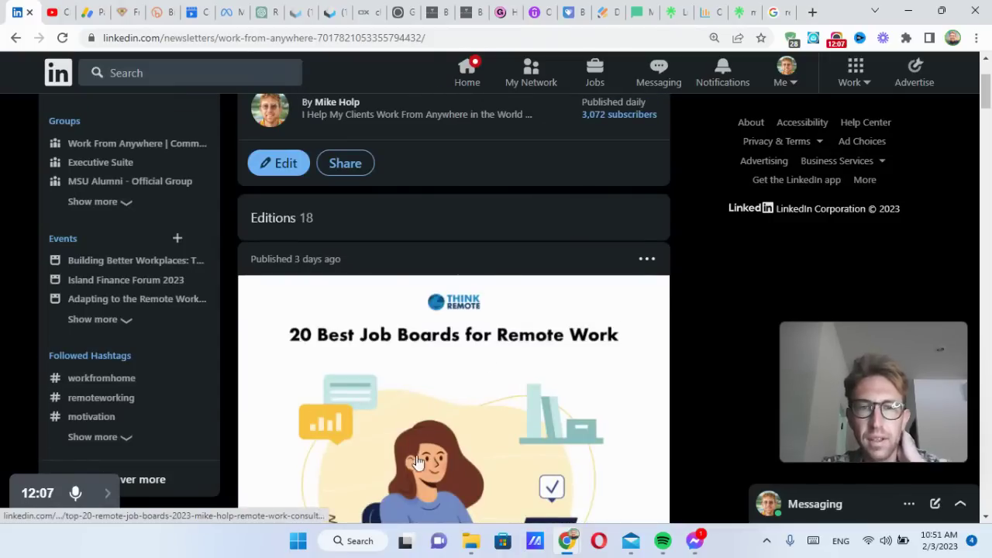
scroll(487, 261, "down", 2)
left_click(481, 252)
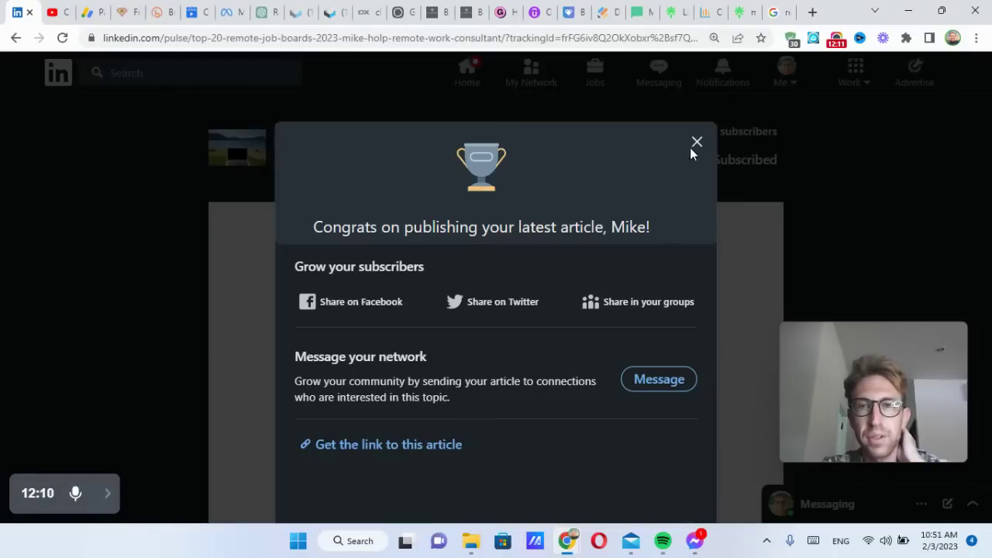
left_click(696, 142)
scroll(462, 214, "down", 3)
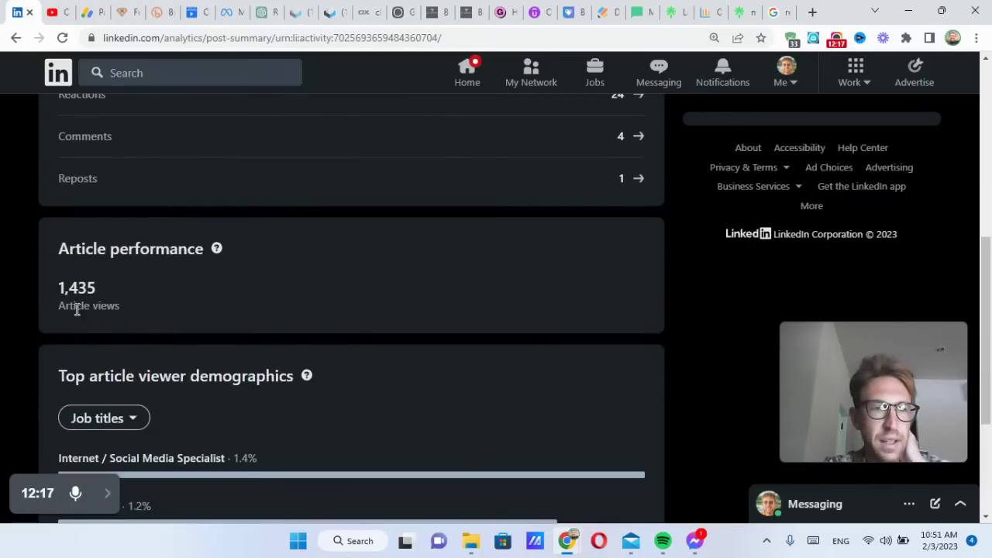
left_click_drag(55, 282, 114, 282)
left_click(135, 281)
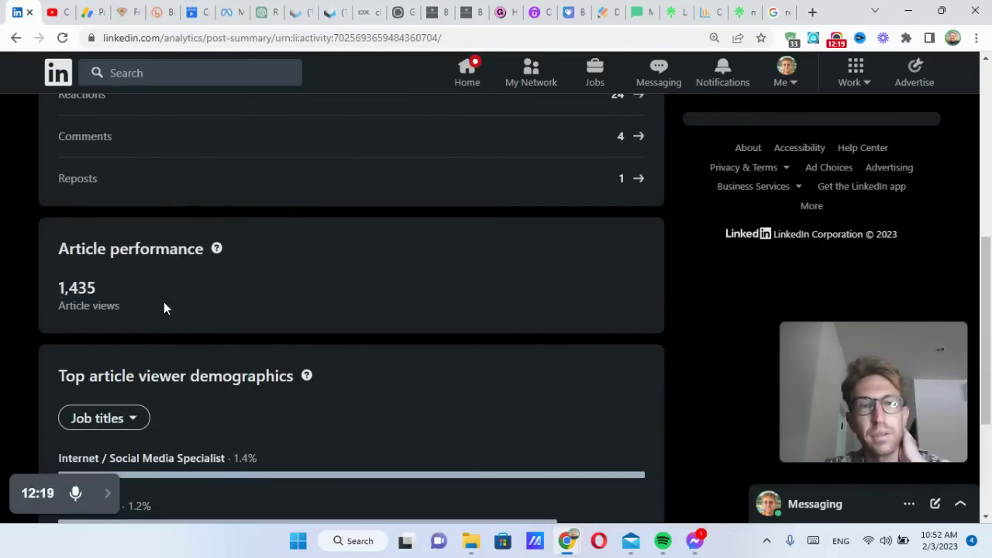
scroll(171, 306, "down", 3)
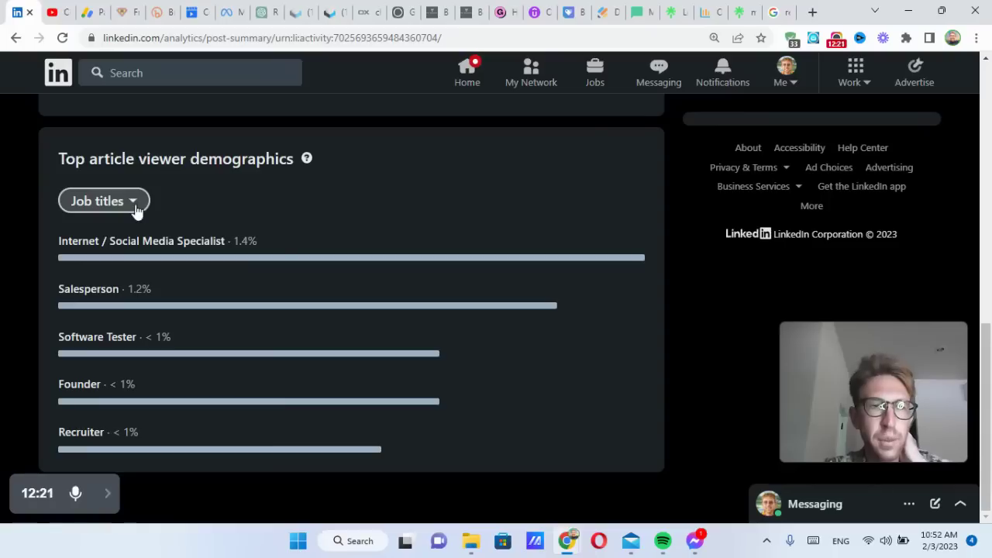
left_click_drag(57, 243, 258, 235)
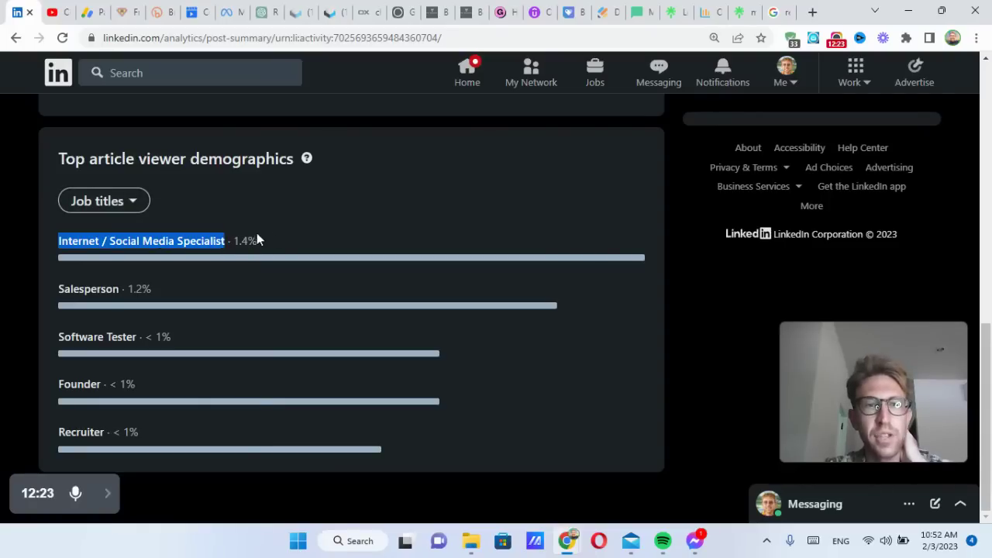
left_click(168, 214)
left_click(117, 201)
left_click(120, 268)
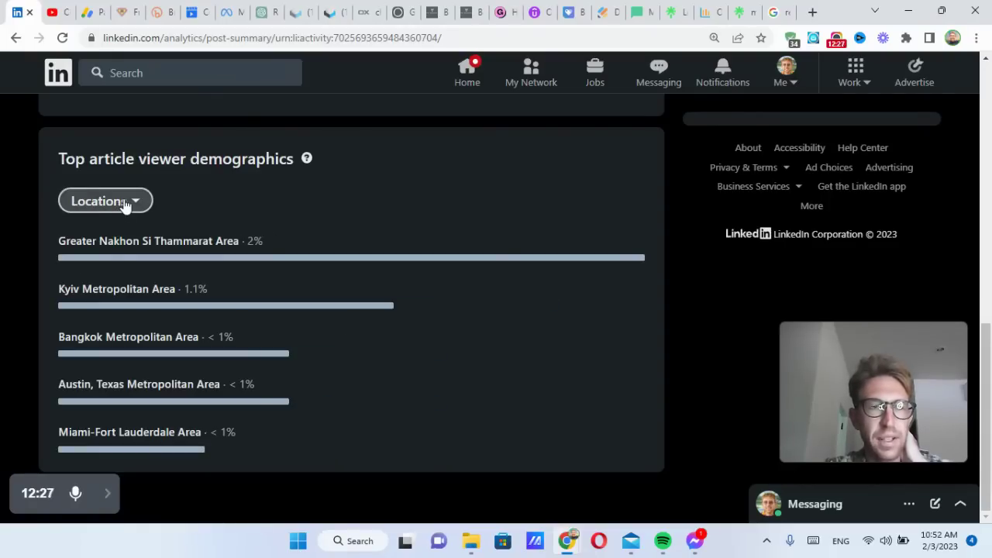
left_click_drag(56, 293, 182, 294)
left_click(184, 312)
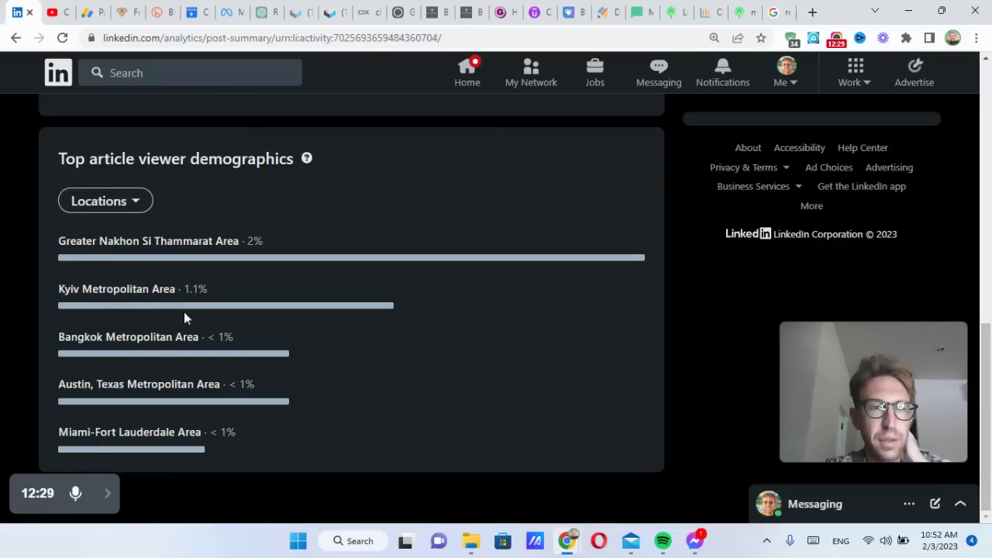
left_click_drag(85, 388, 262, 385)
left_click(261, 385)
left_click(106, 202)
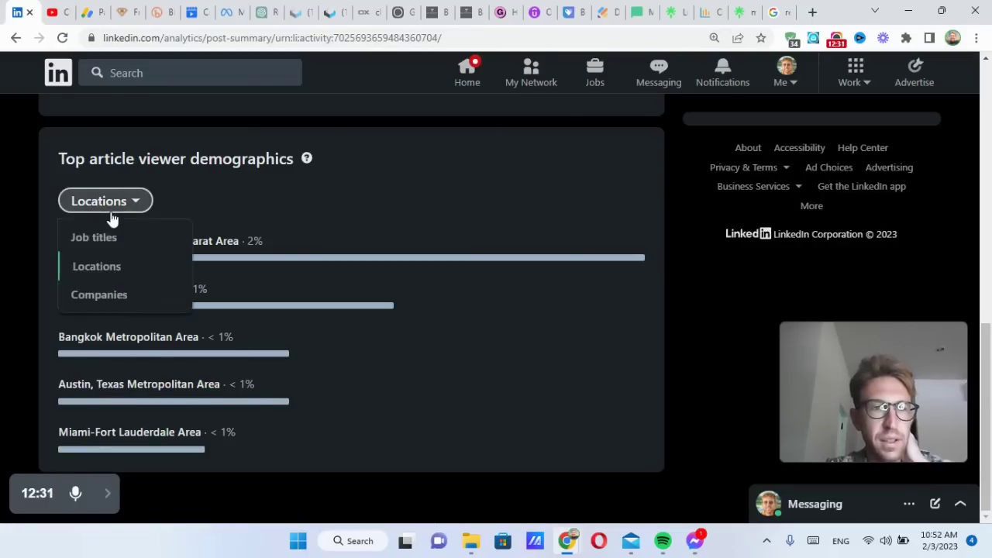
left_click(124, 298)
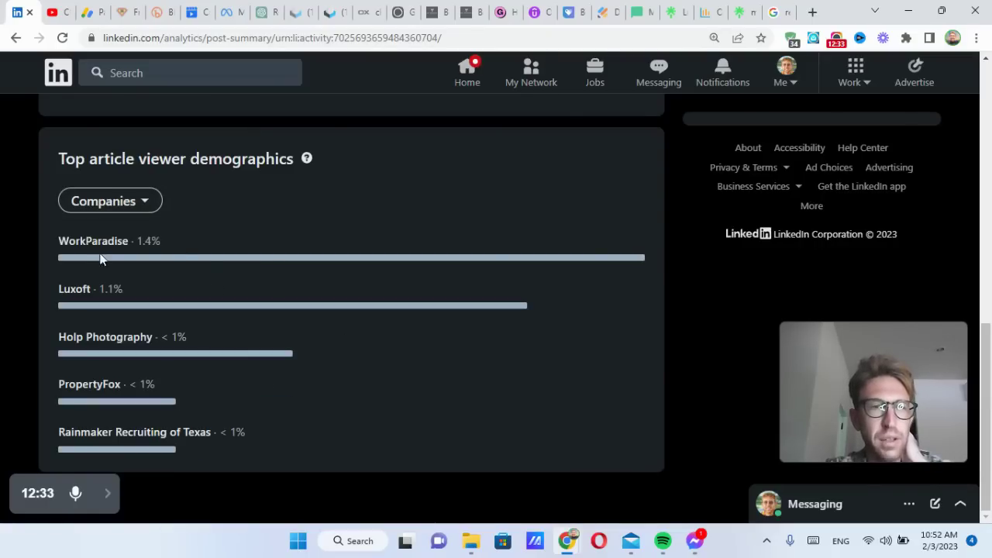
scroll(48, 206, "up", 10)
left_click(281, 283)
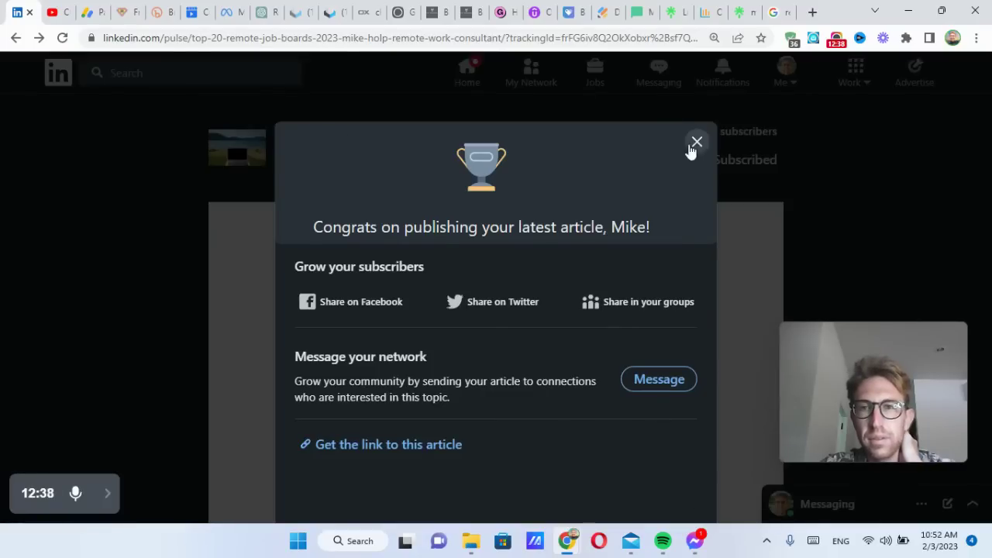
Close the Congrats on publishing dialog covering the Top 20 Remote Job Boards edition.
left_click(688, 144)
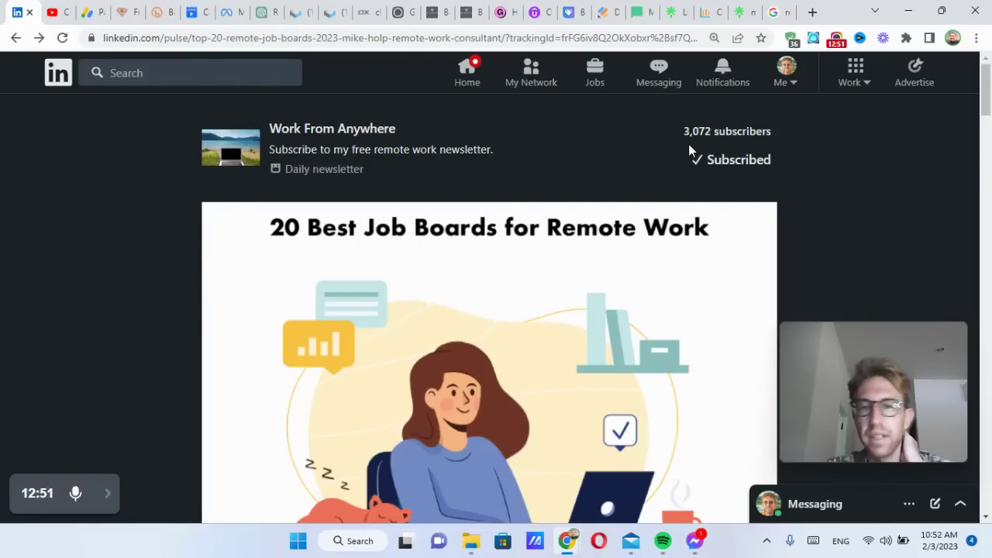
Sync the Gmail 3 inbox in Mail and read the Top 10 Remote Work Best Practices and Tips email.
left_click(630, 540)
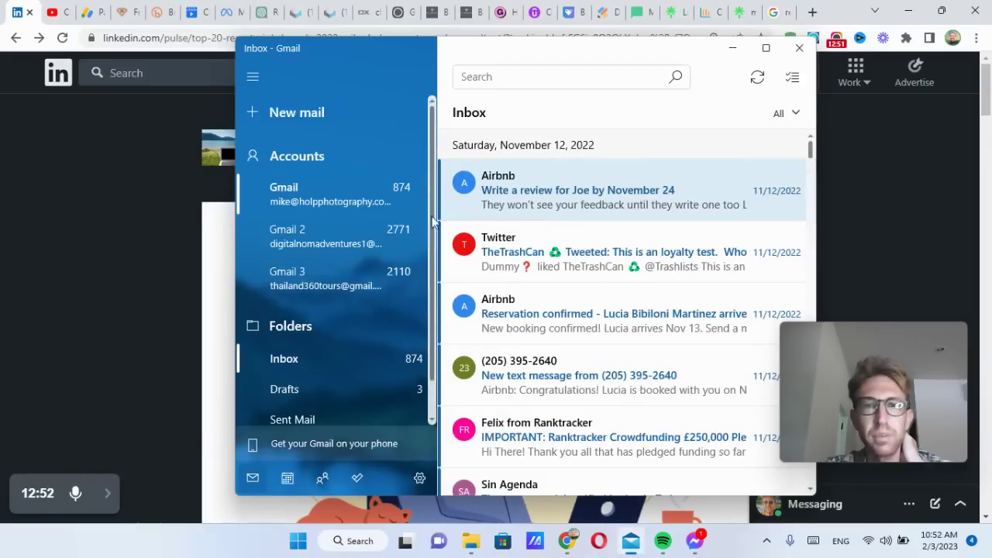
left_click(327, 280)
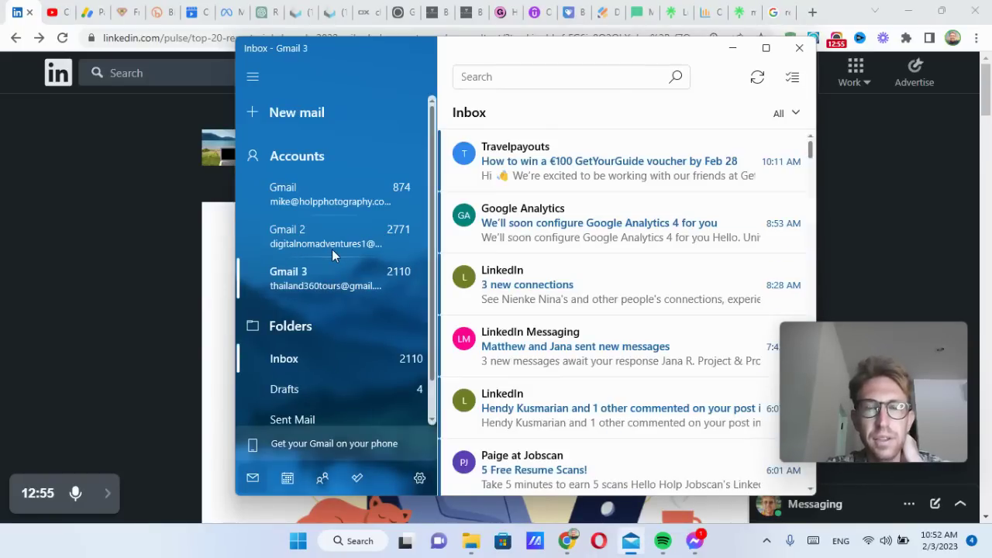
left_click(755, 78)
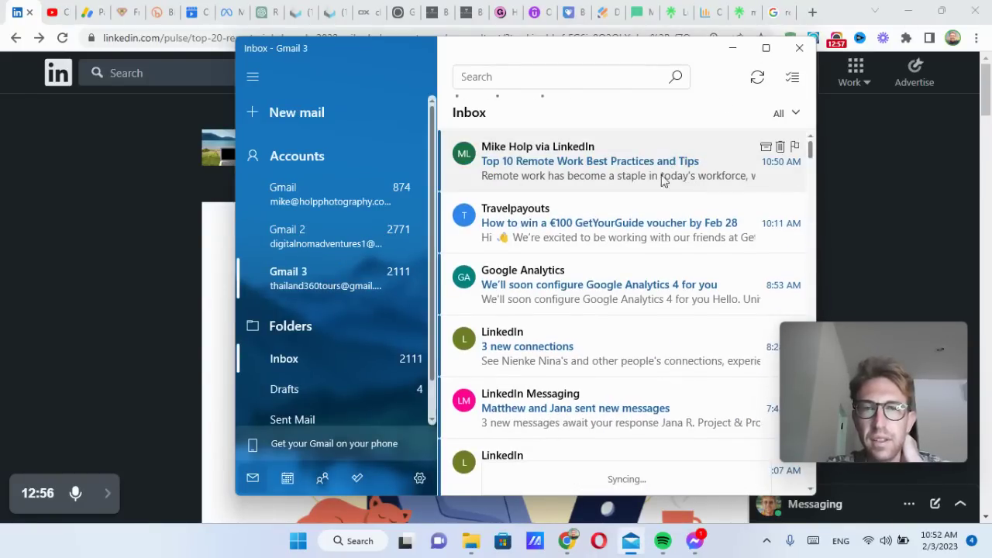
left_click(583, 172)
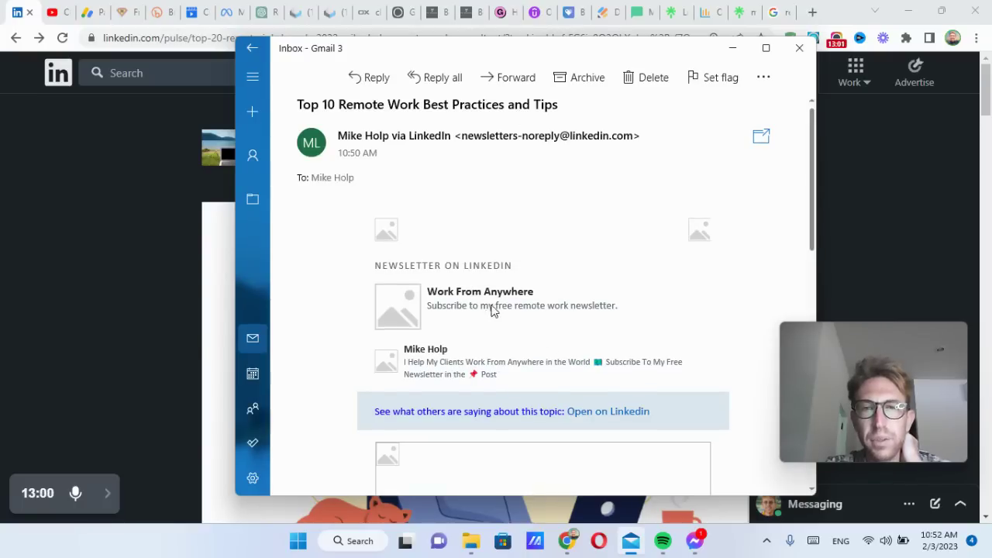
scroll(449, 318, "down", 3)
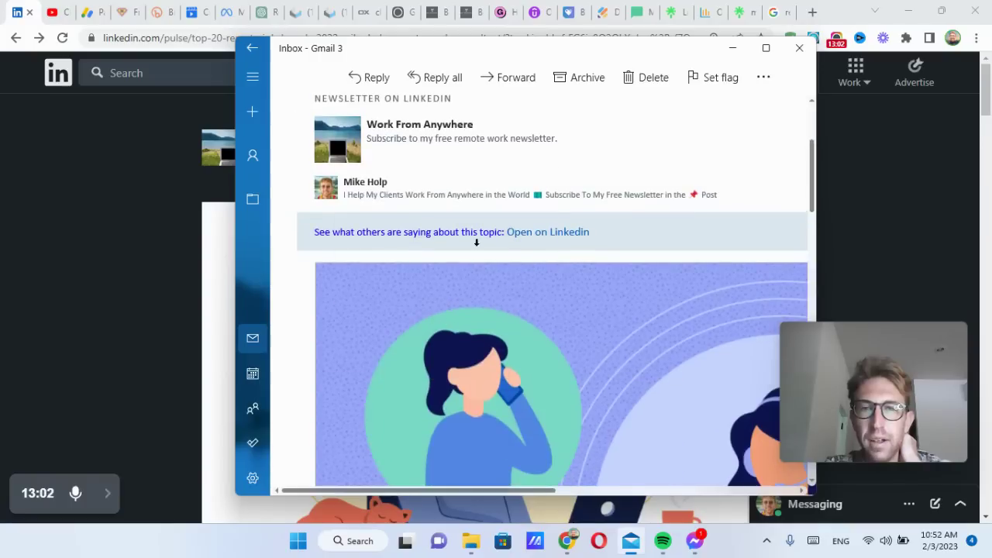
scroll(609, 328, "down", 10)
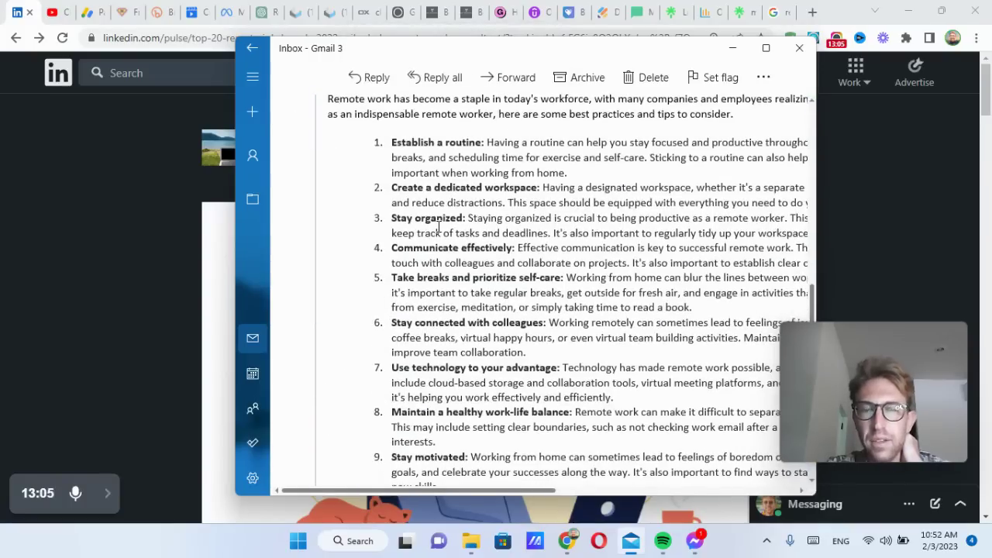
scroll(438, 226, "down", 6)
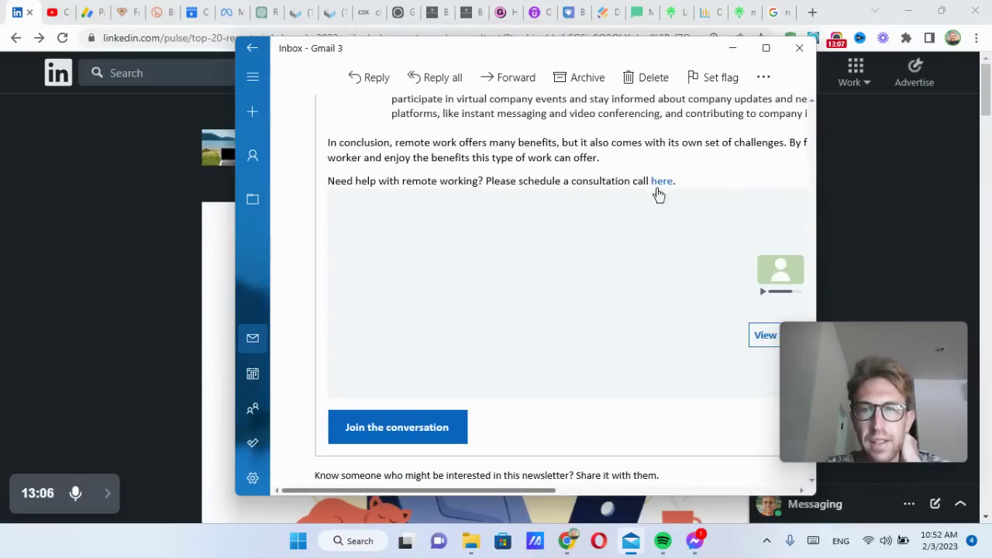
scroll(634, 253, "up", 15)
scroll(634, 252, "up", 10)
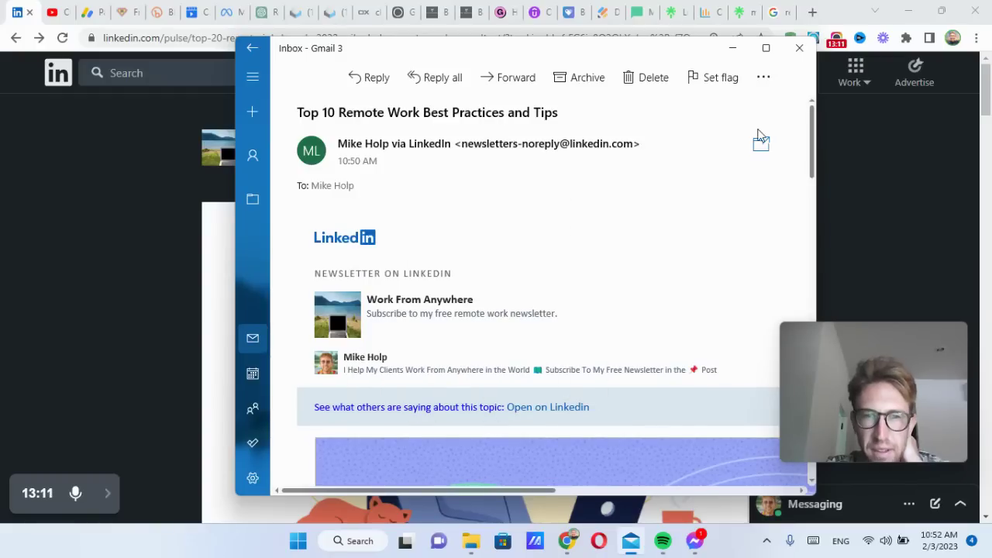
left_click(253, 48)
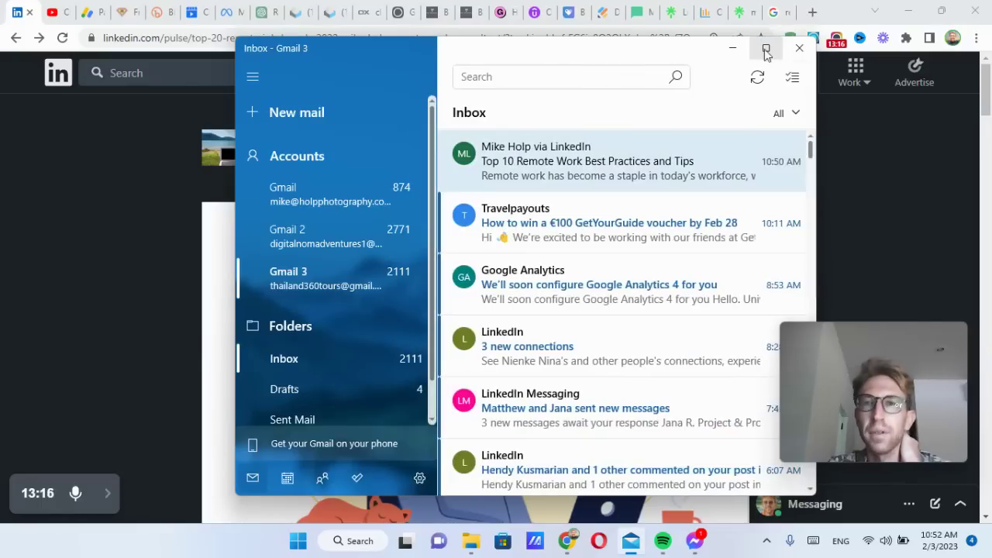
Back in LinkedIn, reload the Work From Anywhere newsletter page from its address bar.
left_click(719, 51)
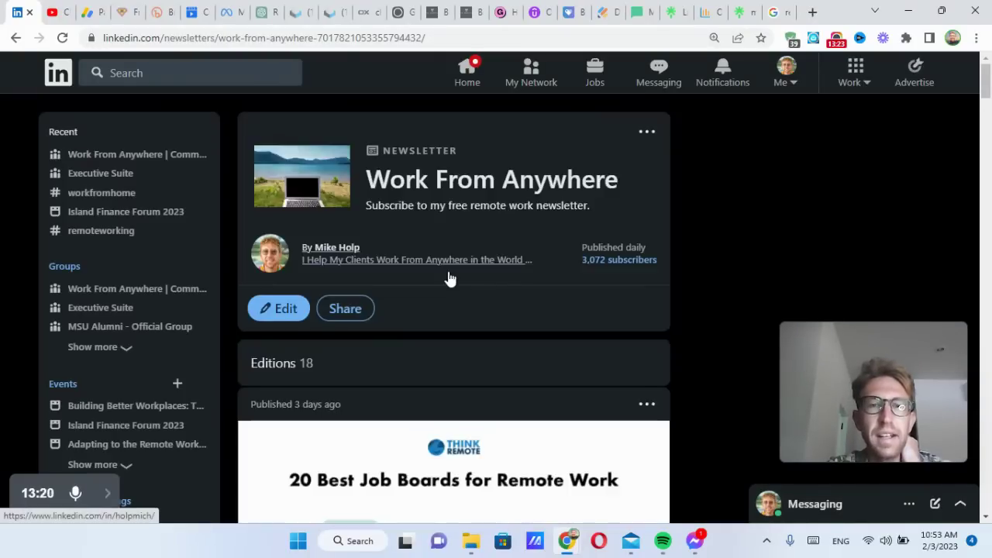
scroll(447, 279, "down", 3)
left_click(403, 37)
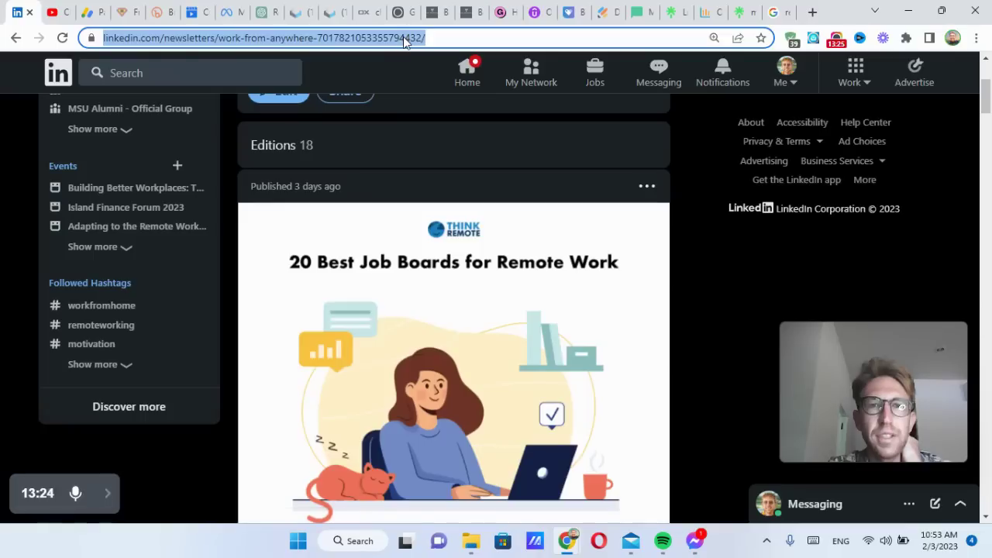
key("Return")
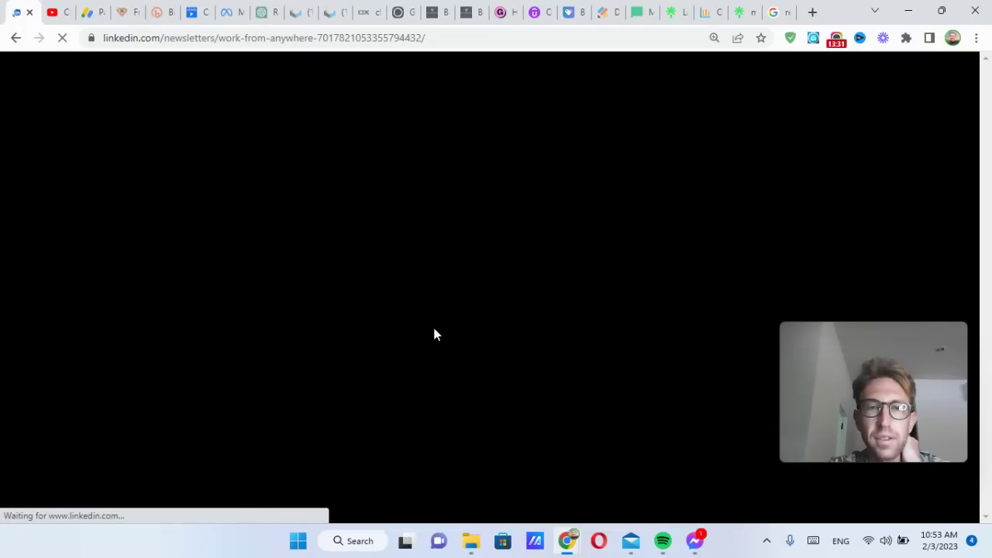
Switch to the ChatGPT tab showing the Remote Work Best Practices conversation.
left_click(279, 9)
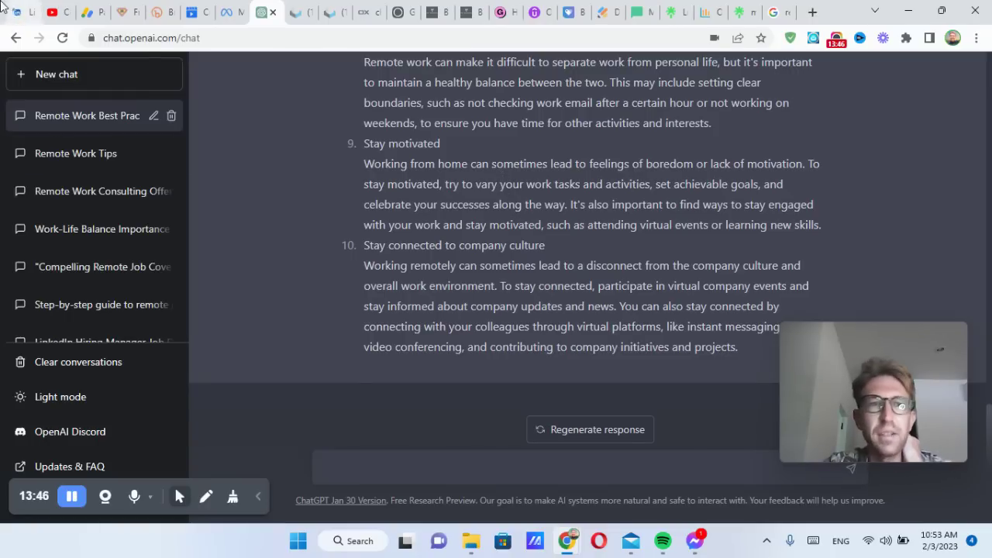
Open the Top 10 Remote Work article from the newsletter and view its stats (141 views).
left_click(15, 12)
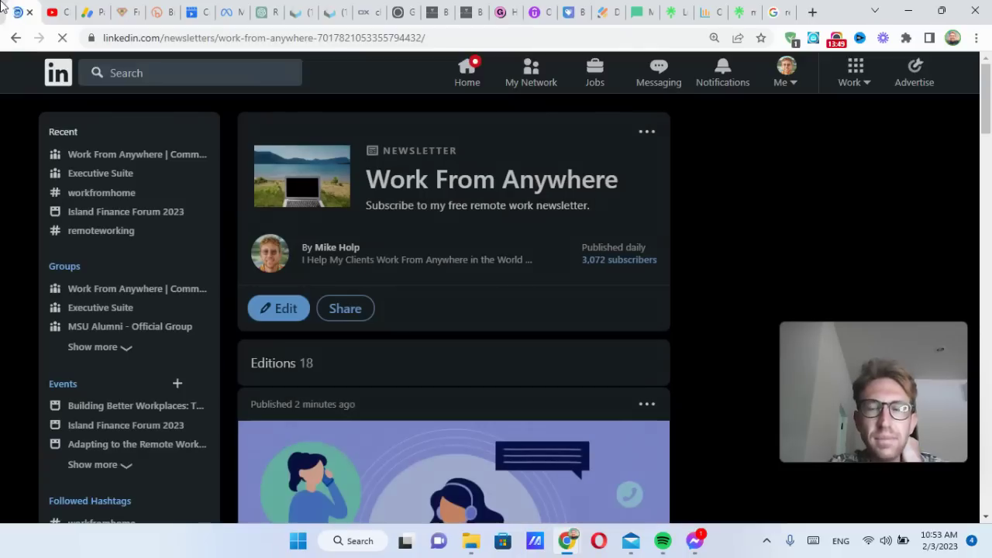
scroll(450, 383, "down", 5)
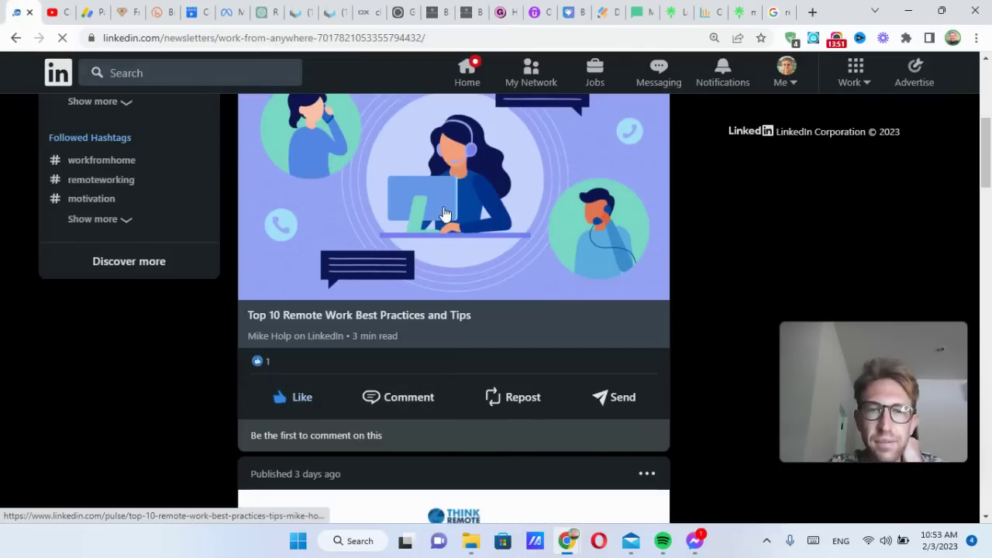
left_click(445, 213)
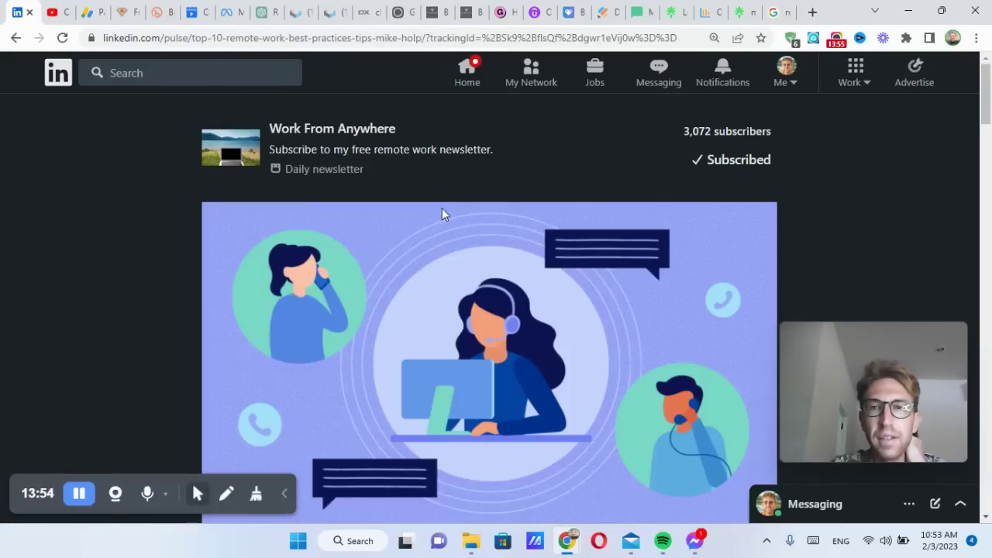
scroll(392, 201, "down", 5)
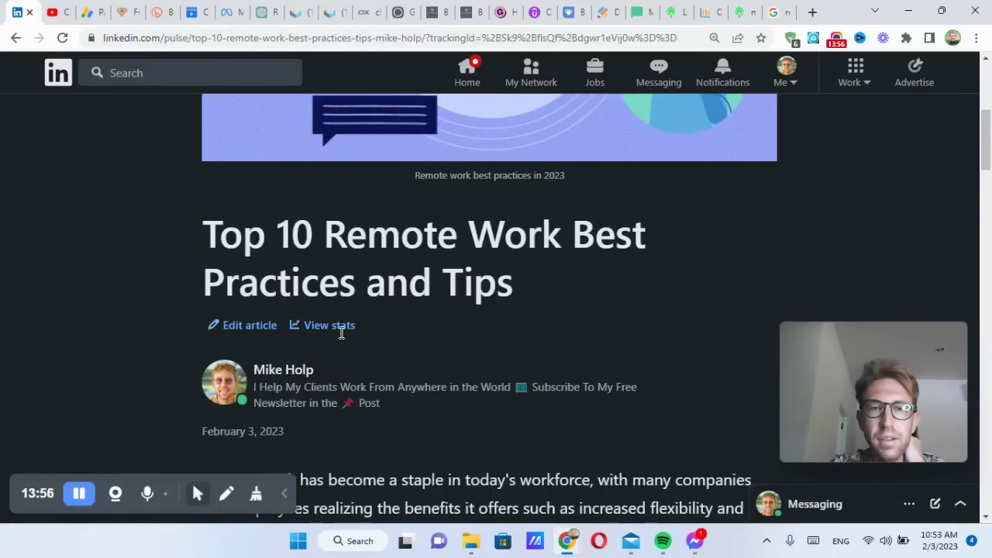
left_click(334, 329)
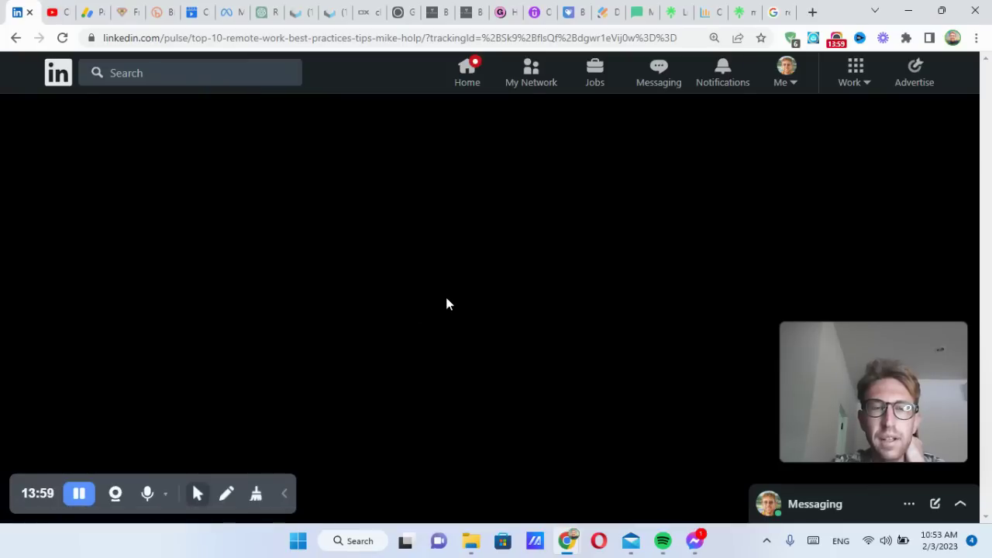
scroll(380, 307, "down", 5)
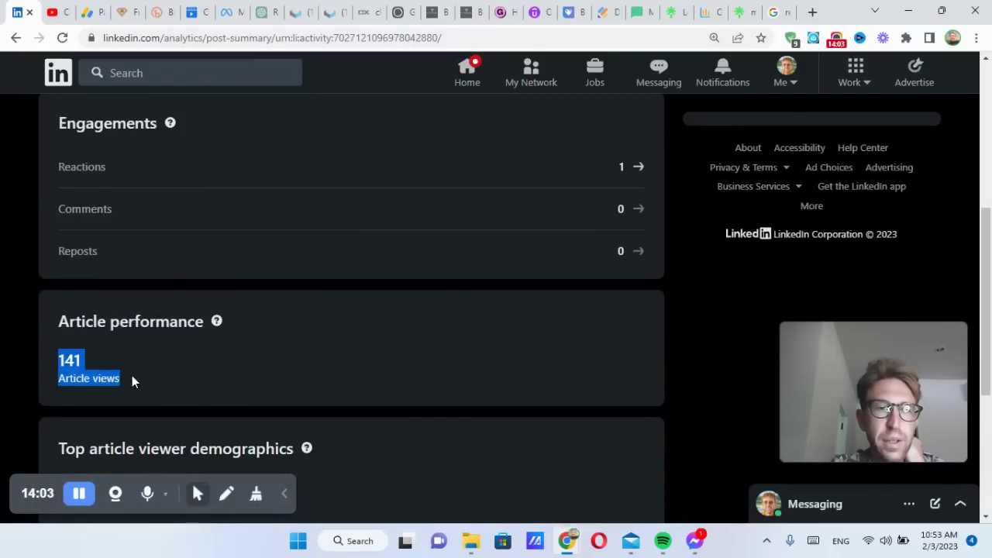
left_click(155, 337)
scroll(157, 336, "up", 5)
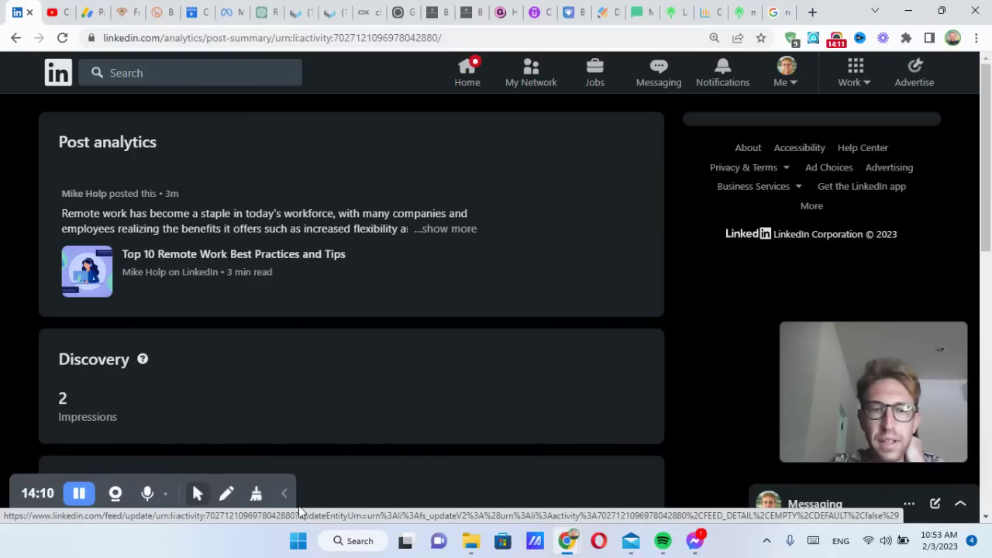
left_click(285, 498)
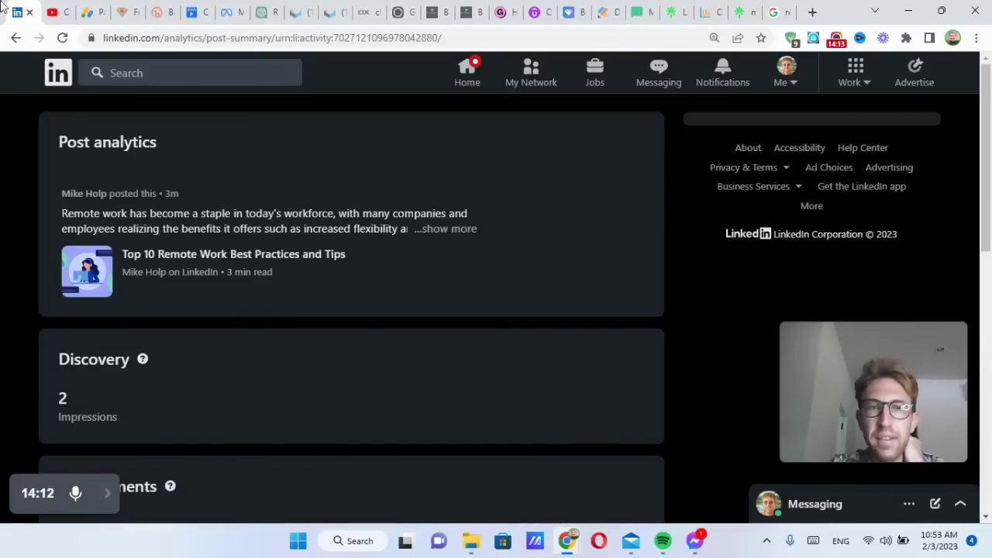
Return to the article, scroll through it, and open the LinkedIn home feed in a new tab.
left_click(16, 38)
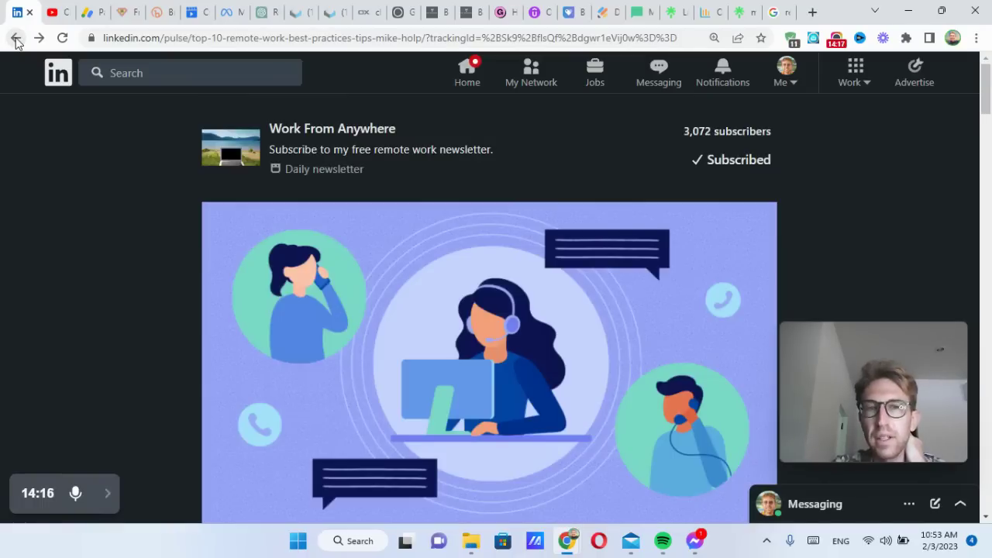
scroll(648, 182, "down", 3)
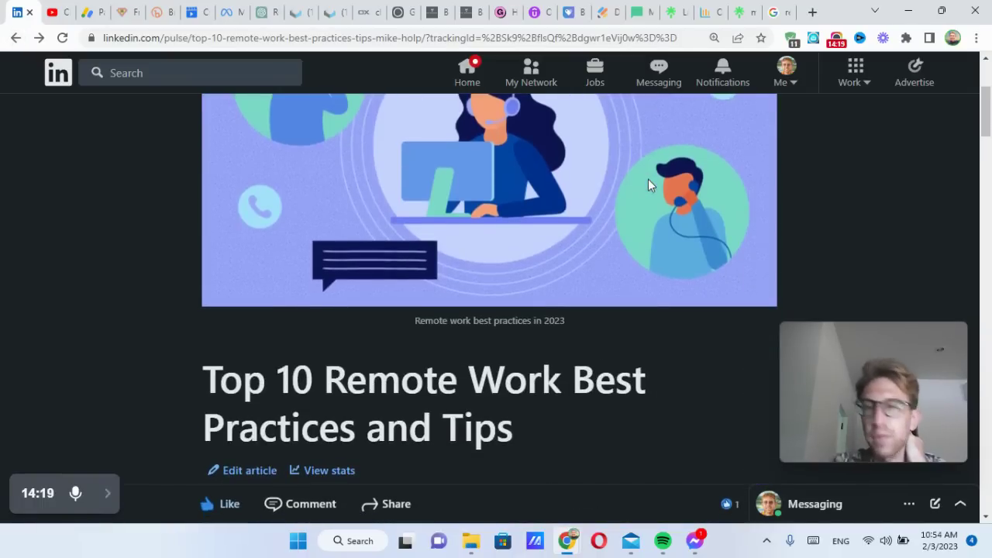
scroll(833, 255, "up", 3)
left_click_drag(987, 89, 987, 352)
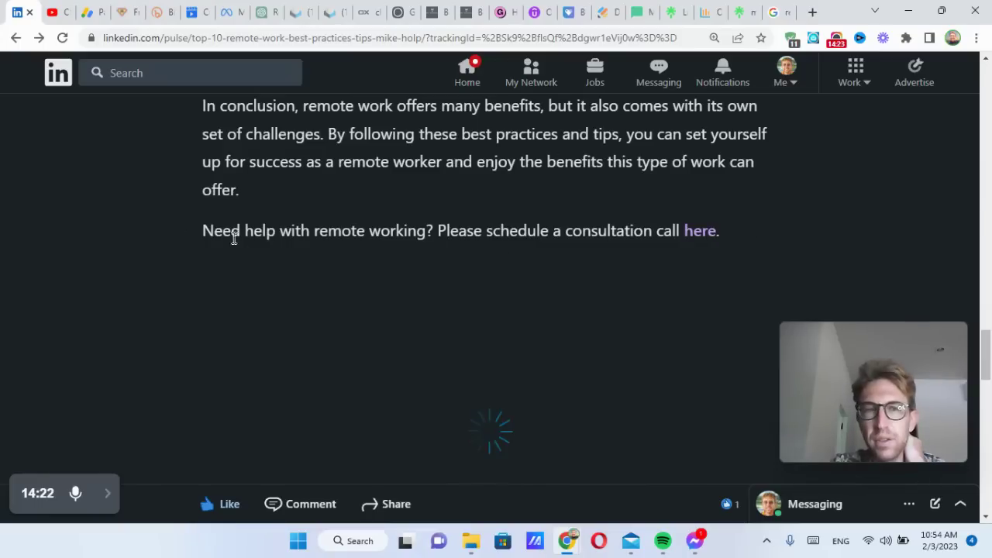
left_click_drag(204, 234, 758, 228)
left_click(758, 228)
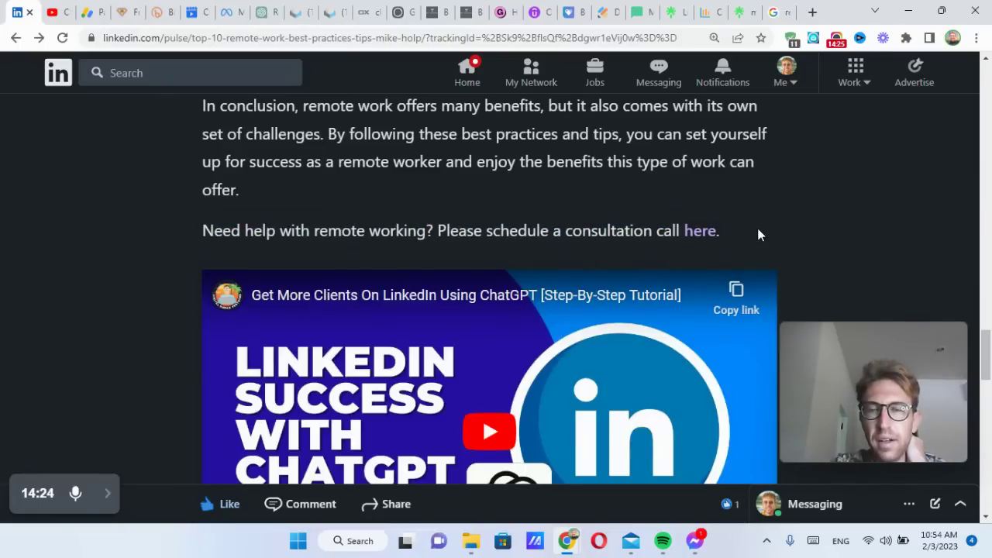
left_click_drag(987, 341, 986, 85)
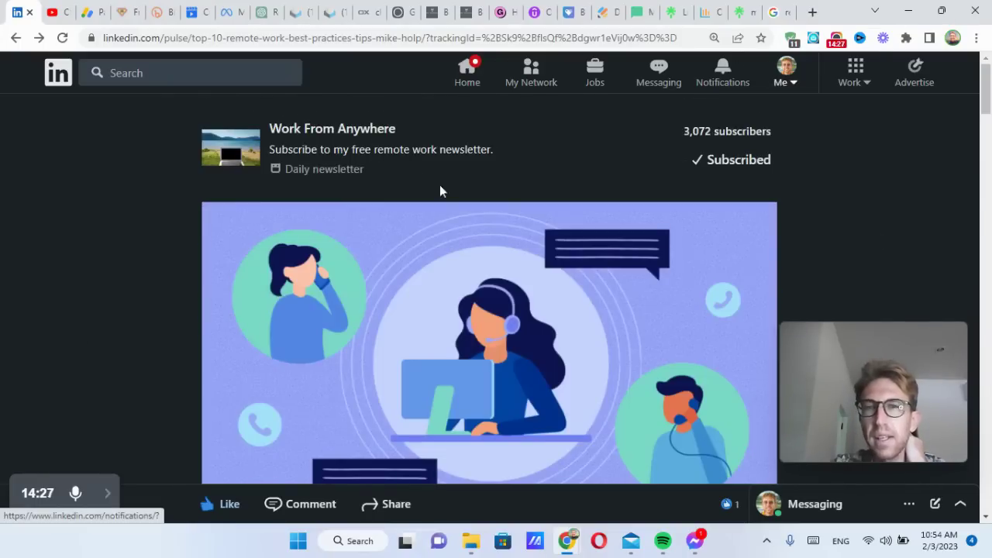
left_click(159, 78)
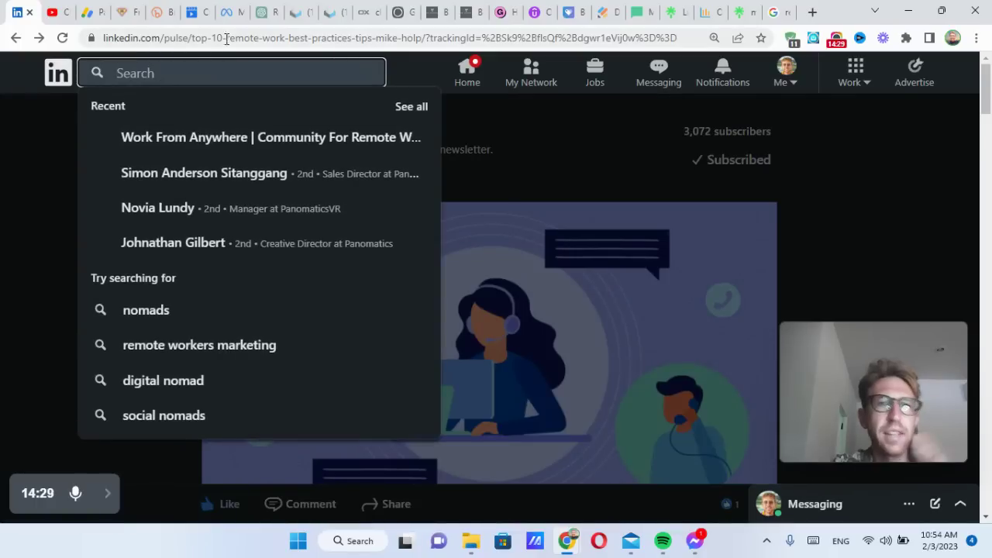
left_click_drag(425, 37, 104, 37)
key("ctrl+c")
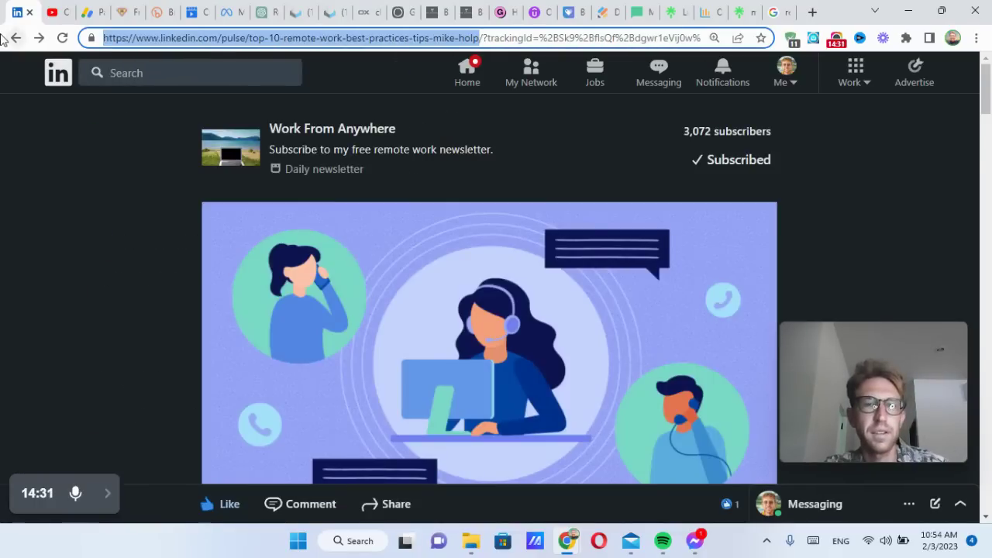
right_click(65, 68)
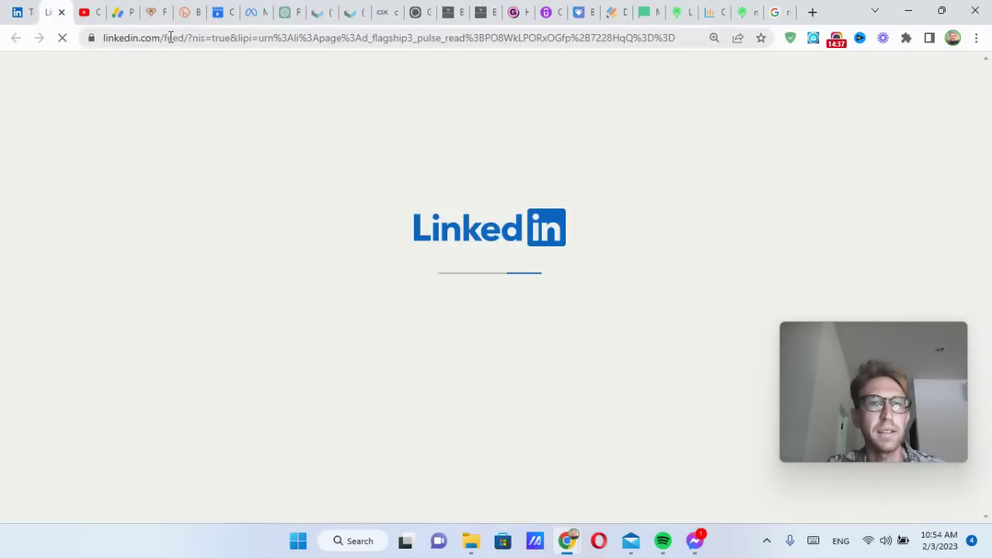
Navigate to the Work From Anywhere group at linkedin.com/groups/12244661.
left_click_drag(167, 37, 883, 76)
type("g")
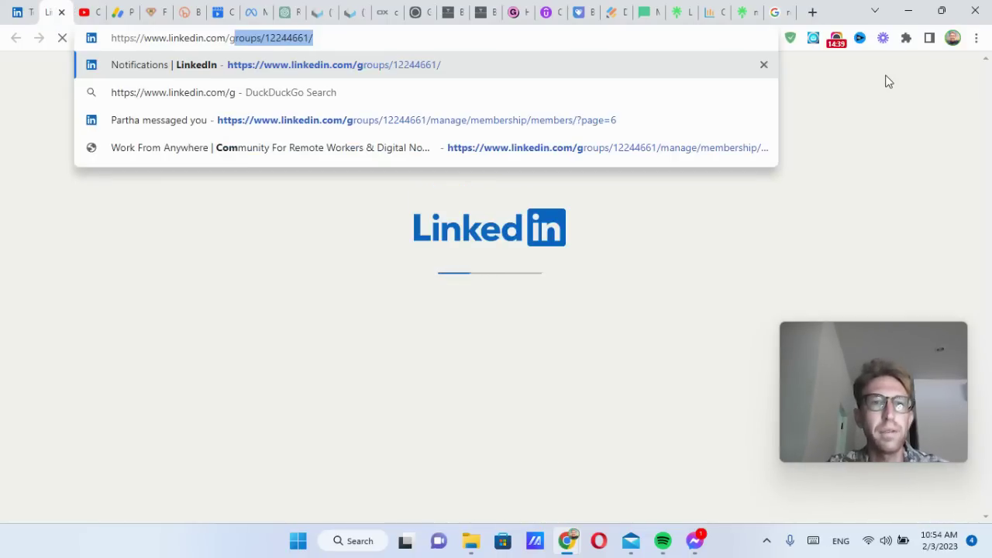
key("Return")
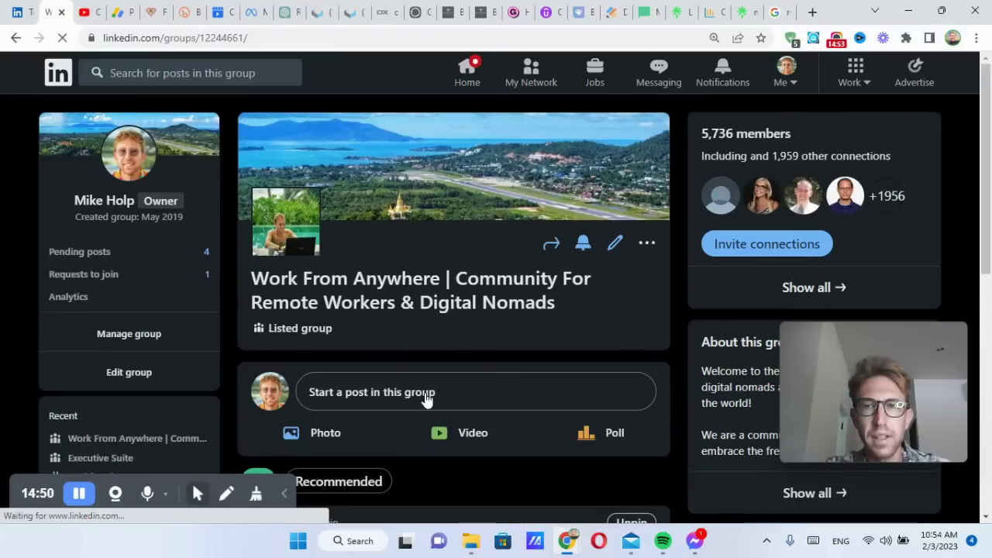
Post the article's intro and link to the group, removing the URL line after the preview loads.
left_click(428, 395)
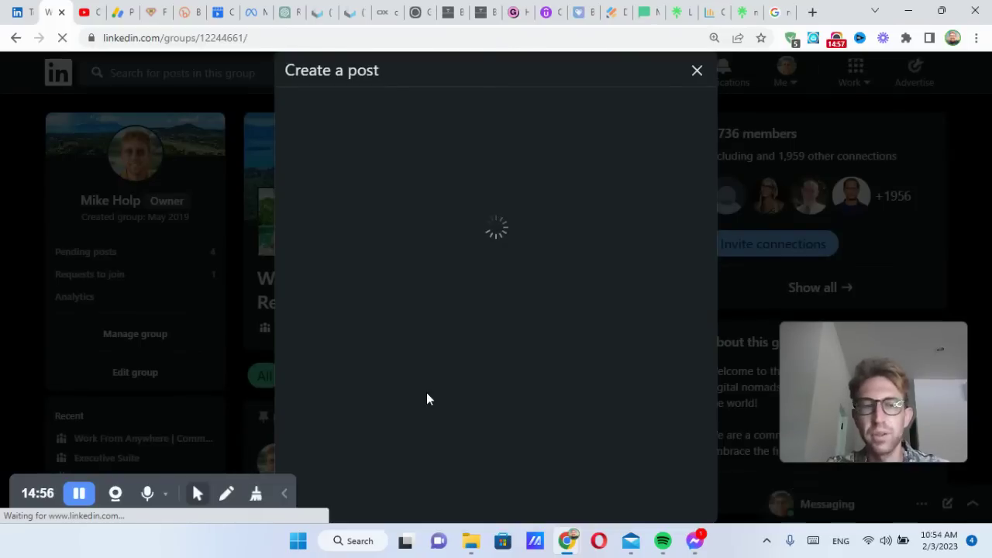
type("Remote work has become a staple in today's workforce, with many companies and employees realizing the benefits it offers such as increased flexibility and reduced costs. To help you succeed as an indispensable remote worker, here are some best practices and tips to consider.")
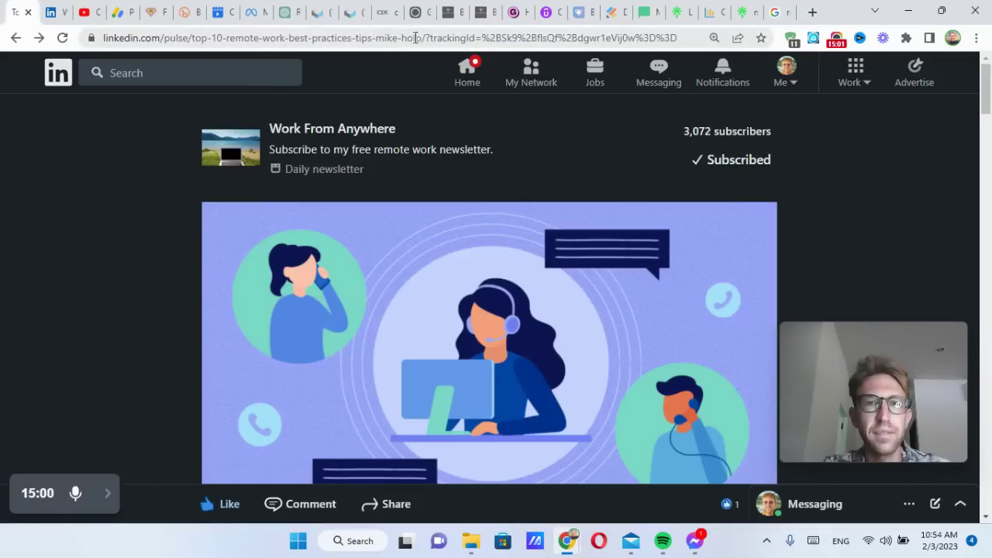
left_click_drag(416, 37, 70, 31)
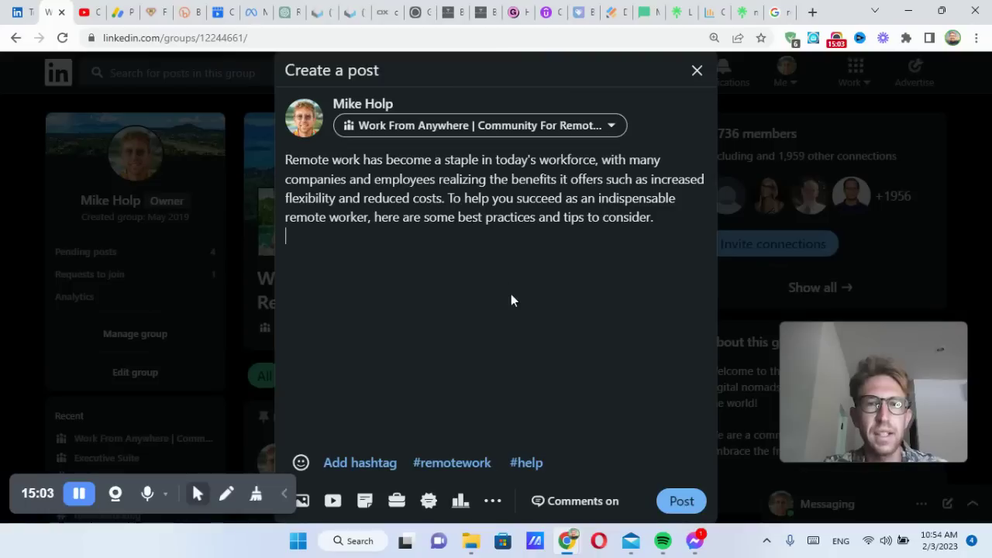
key("ctrl+v")
key("ctrl+a")
key("ctrl+c")
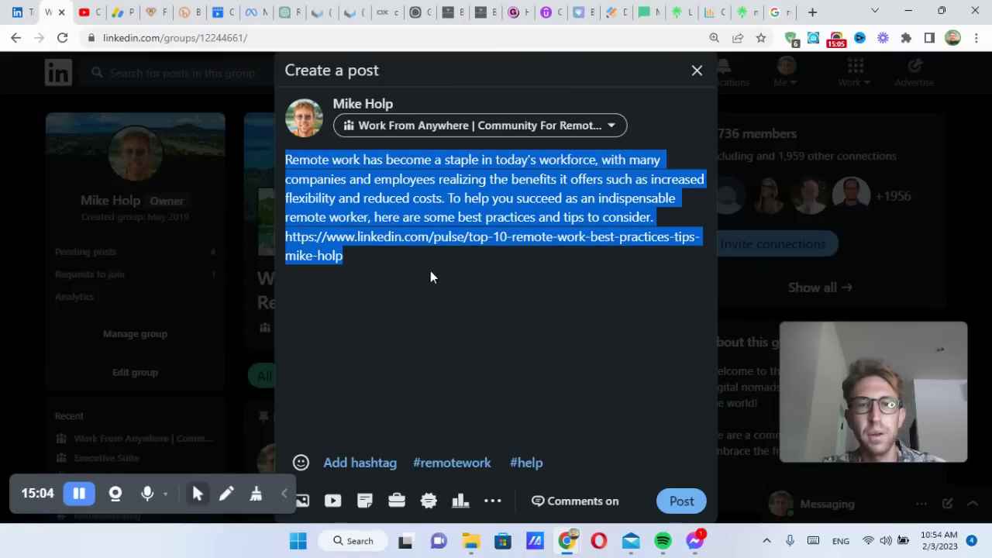
left_click(379, 255)
triple_click(379, 255)
key("BackSpace")
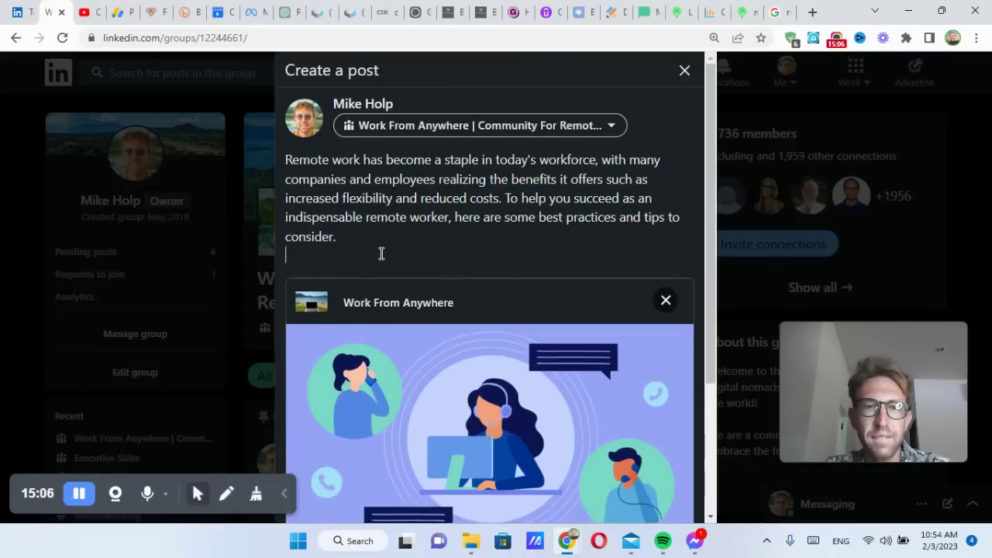
key("BackSpace")
scroll(604, 406, "down", 3)
left_click(668, 502)
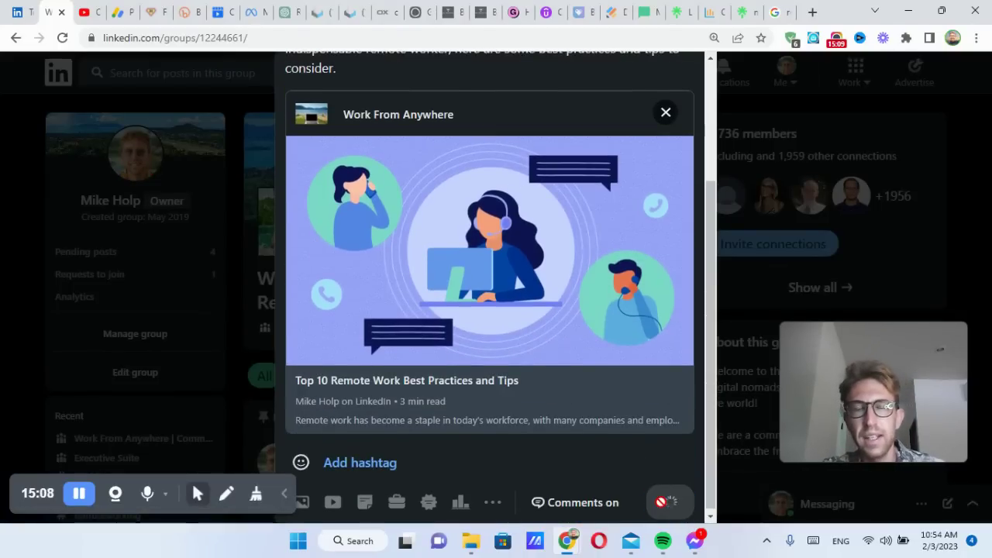
scroll(421, 248, "down", 5)
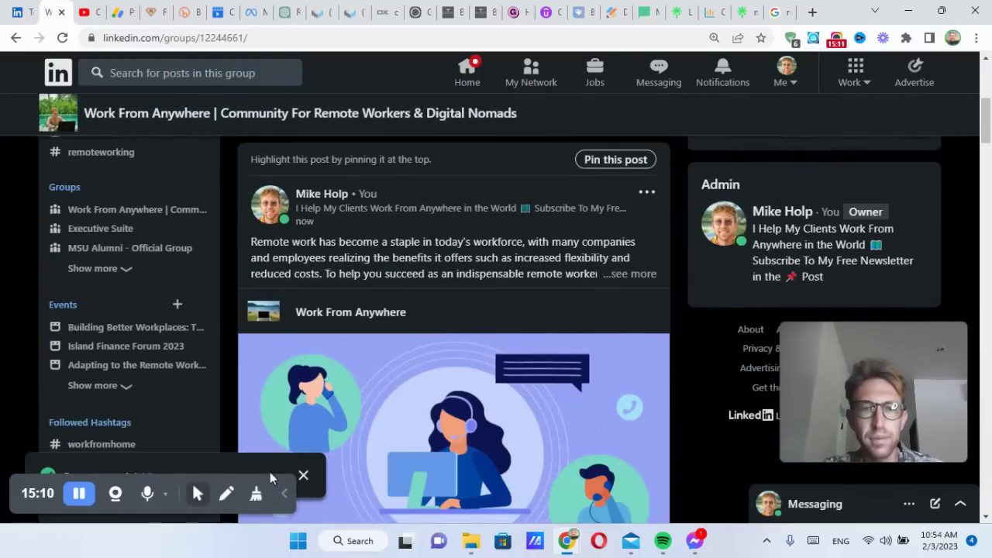
Go to the Be Remote Consulting company page admin view.
left_click(307, 480)
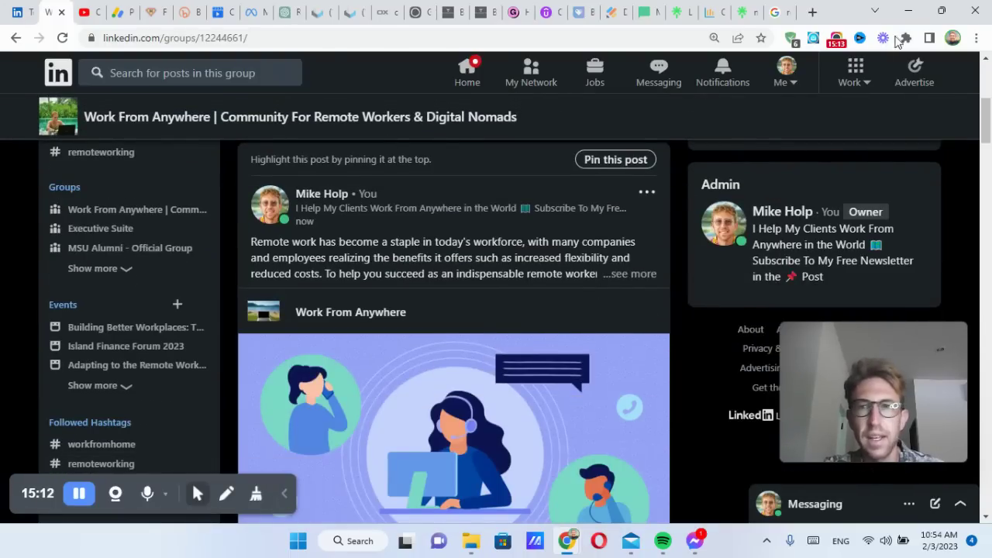
left_click(785, 75)
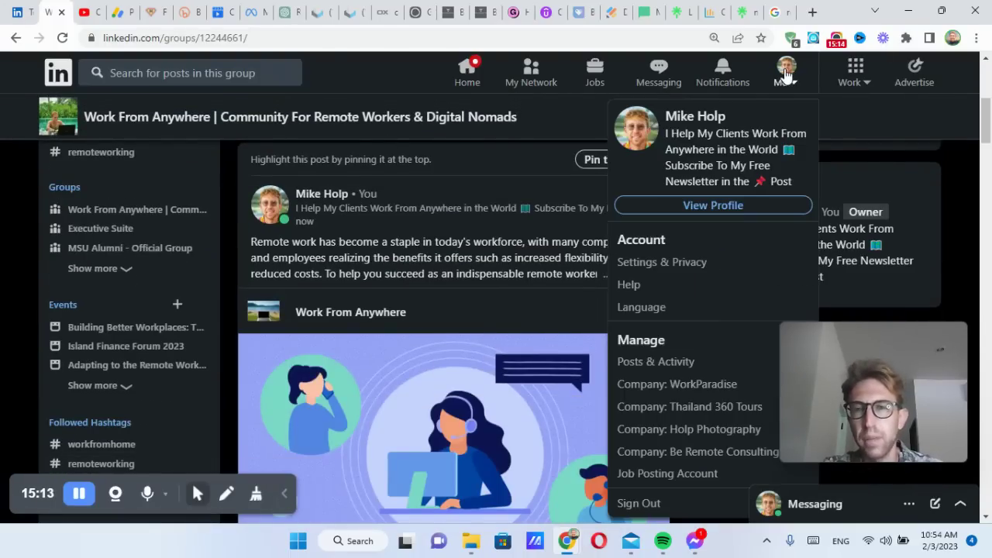
left_click(719, 452)
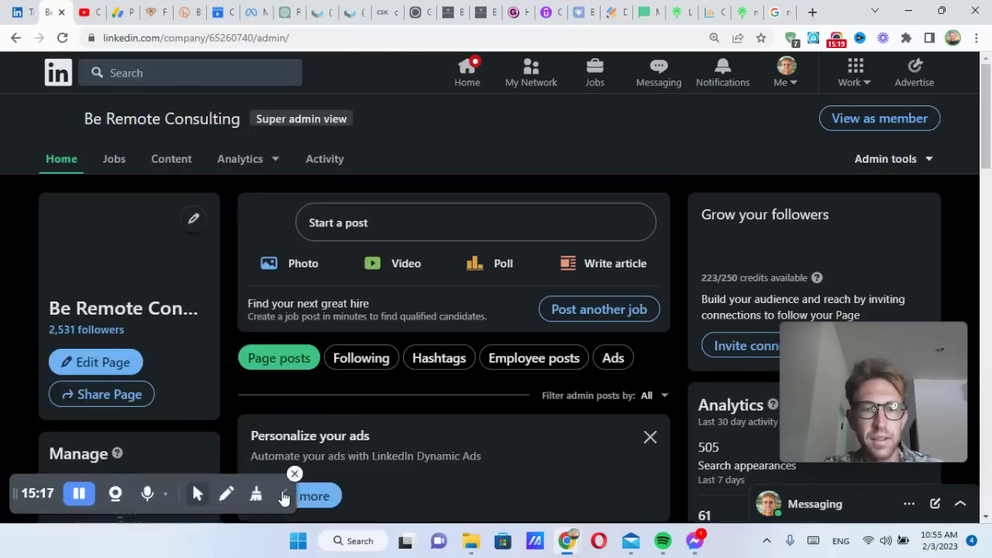
left_click(284, 494)
Post the article intro and preview with #remotework #remoteworking #remotejobs on the company page.
left_click(357, 225)
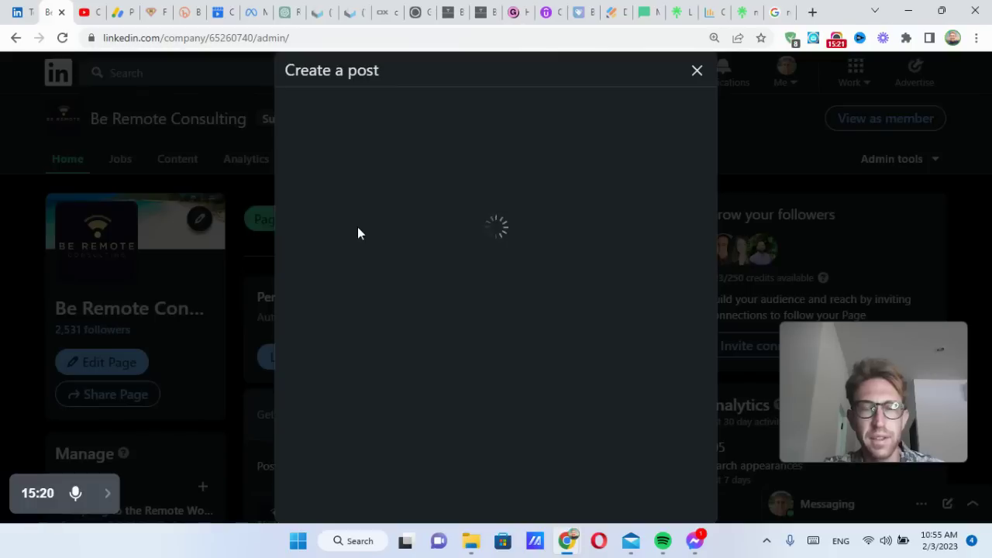
key("ctrl+v")
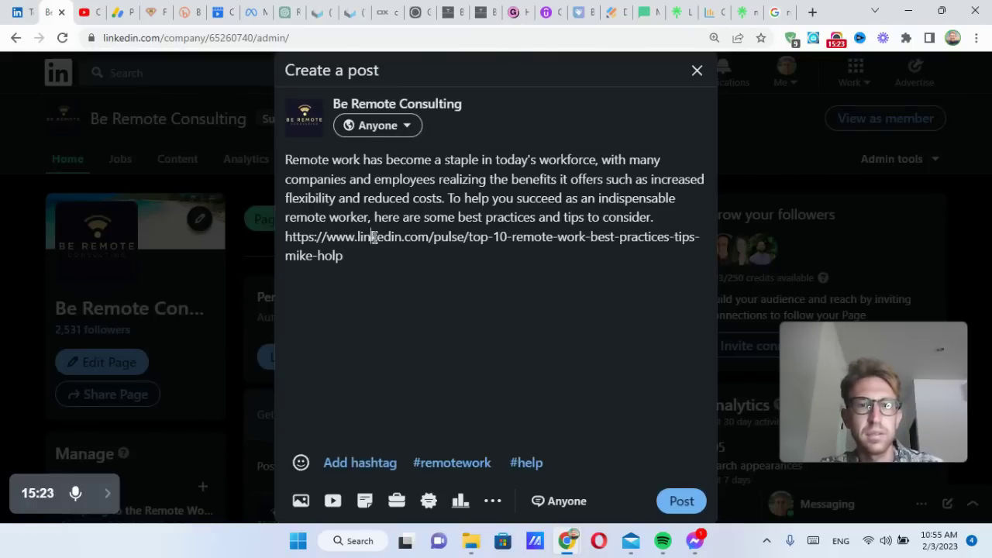
triple_click(372, 237)
key("BackSpace")
type("#remotew")
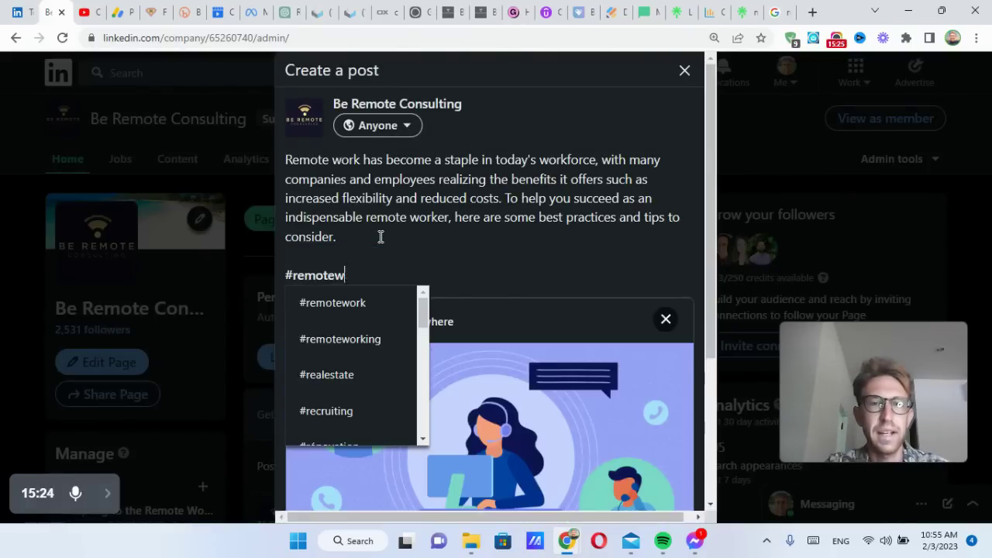
type("ork #remoteworkin")
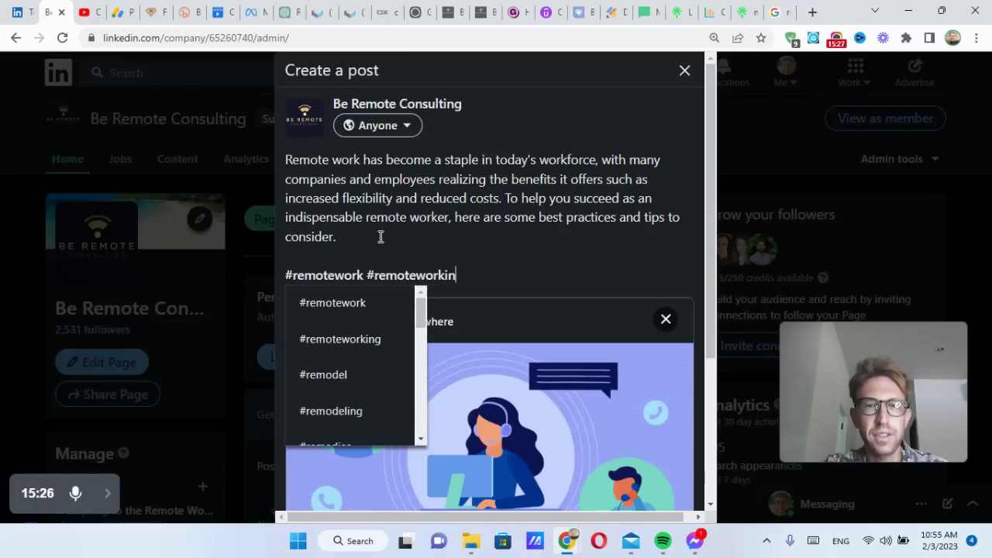
type("g #remotejobs")
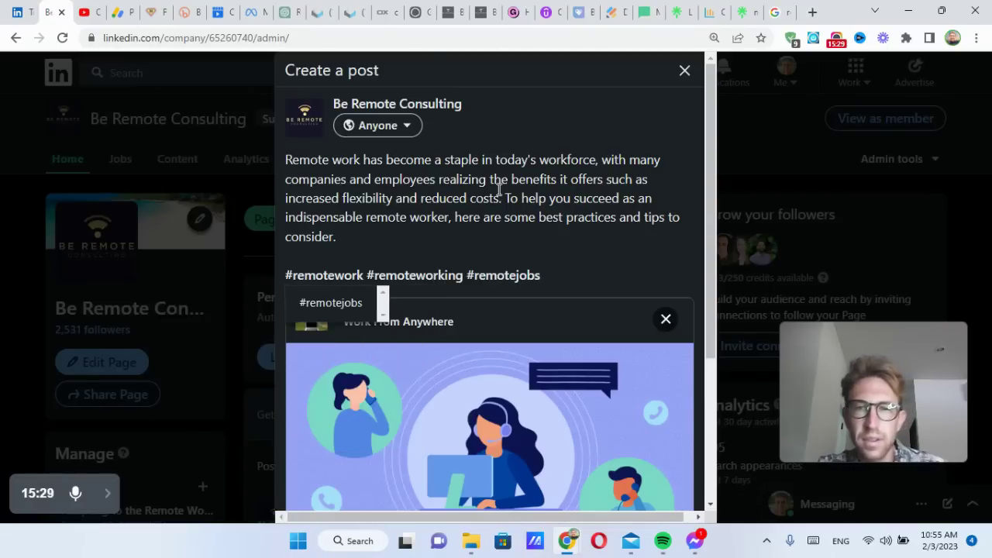
scroll(668, 457, "down", 3)
left_click(667, 500)
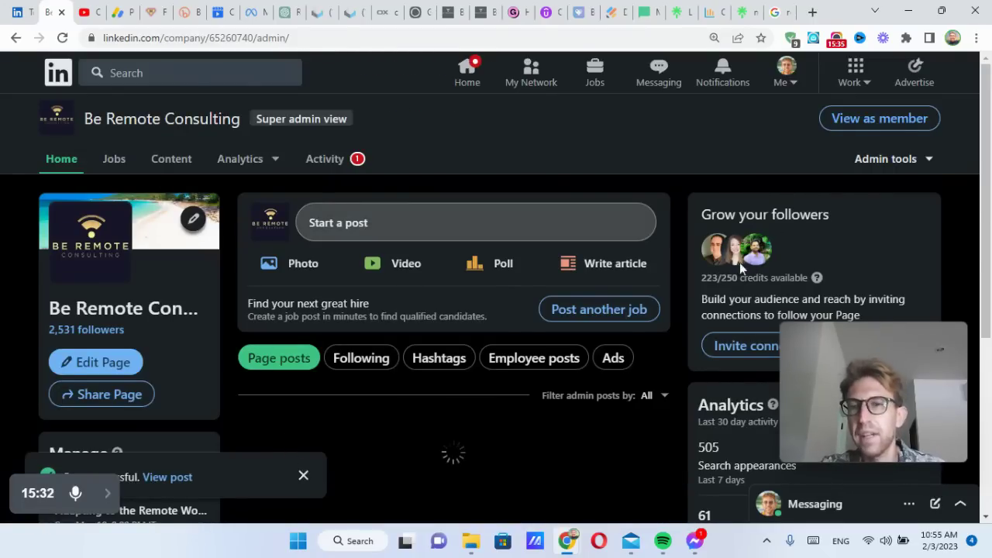
Check the published company post and open the account menu to reach your profile.
left_click_drag(703, 272, 742, 280)
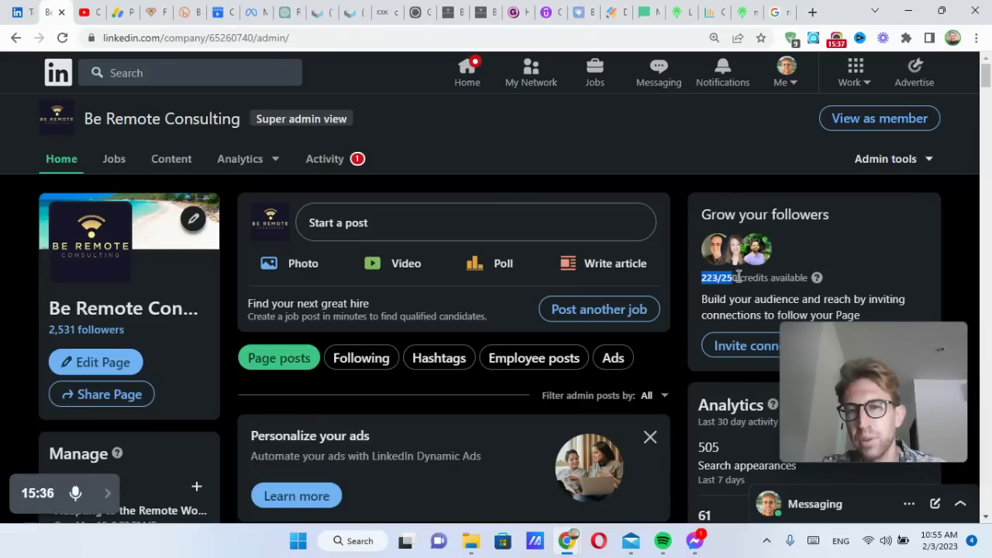
left_click(766, 280)
left_click_drag(987, 79, 987, 169)
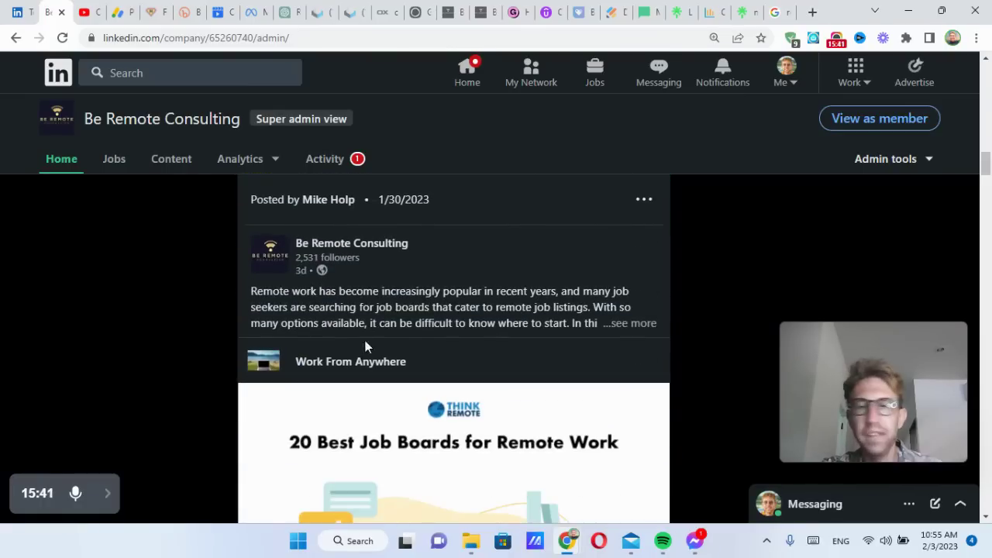
scroll(358, 350, "down", 6)
scroll(355, 357, "down", 2)
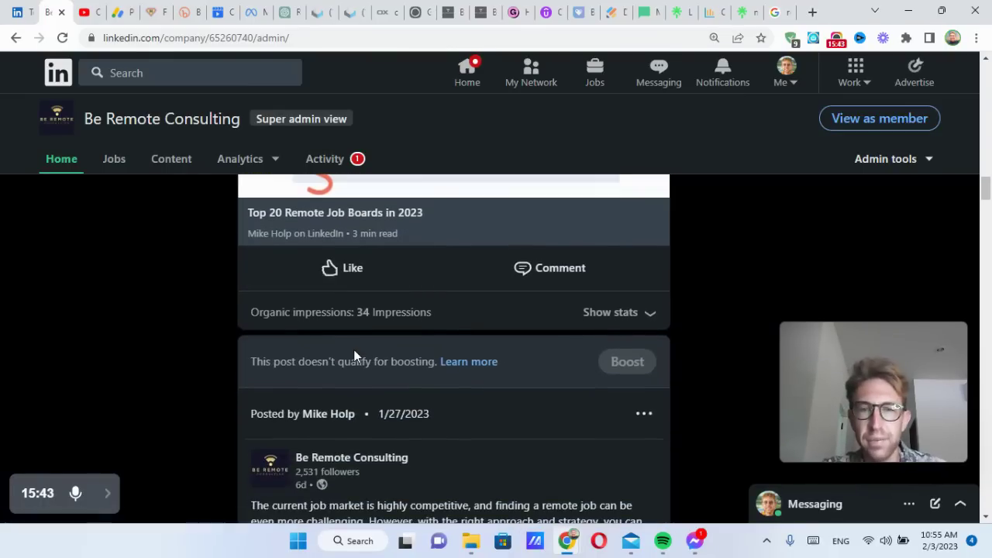
left_click(808, 75)
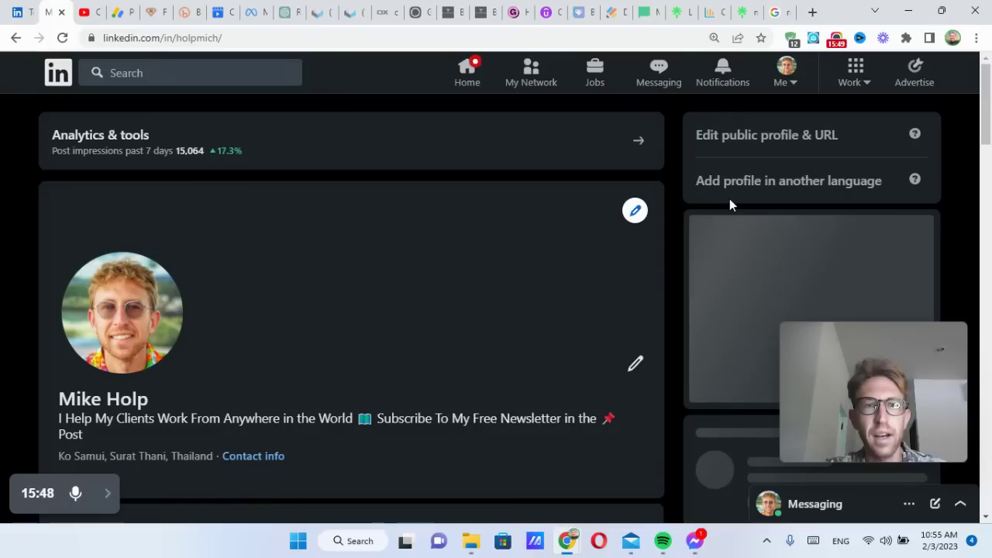
Scroll the profile down to Featured and open the Work From Anywhere newsletter.
scroll(333, 315, "down", 1)
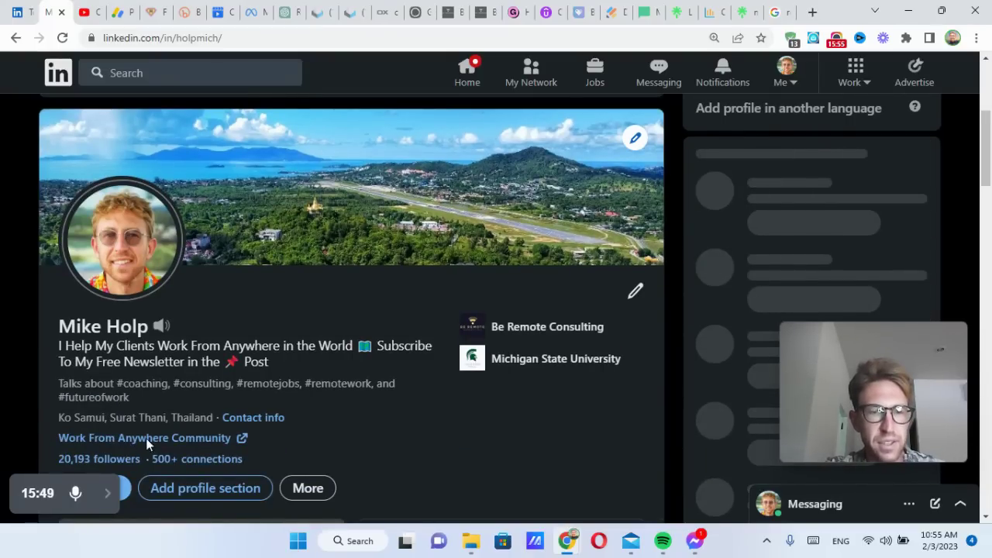
scroll(145, 437, "down", 3)
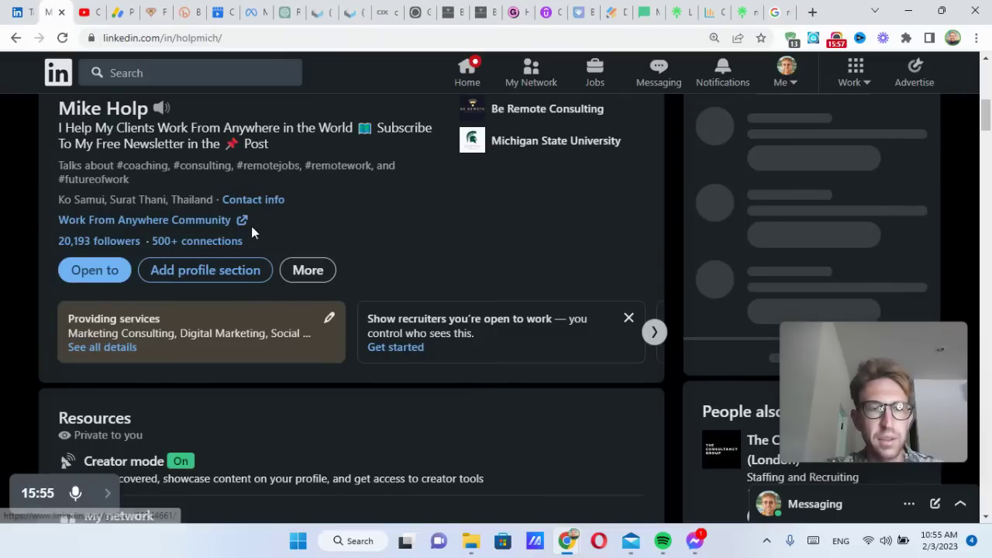
scroll(252, 226, "down", 5)
scroll(173, 335, "down", 2)
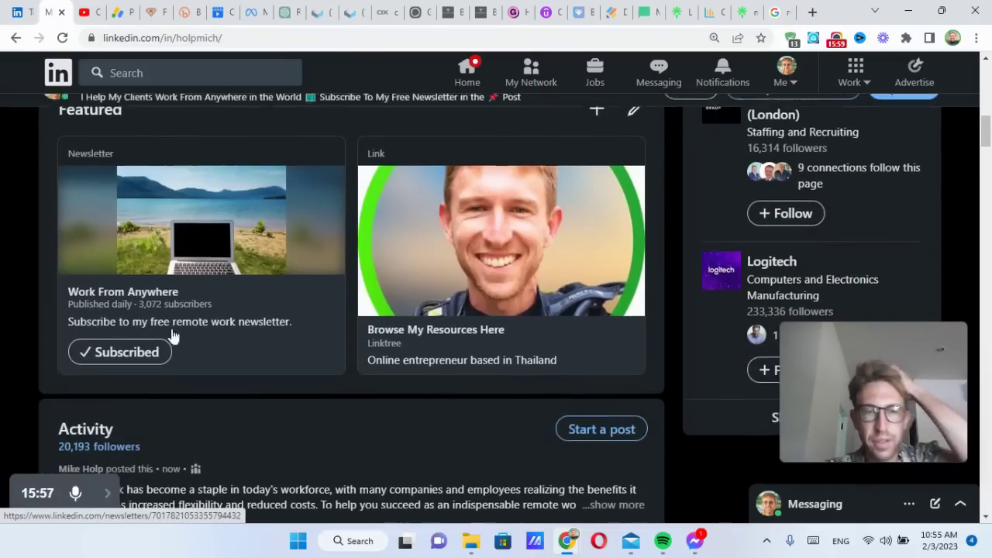
scroll(194, 327, "up", 2)
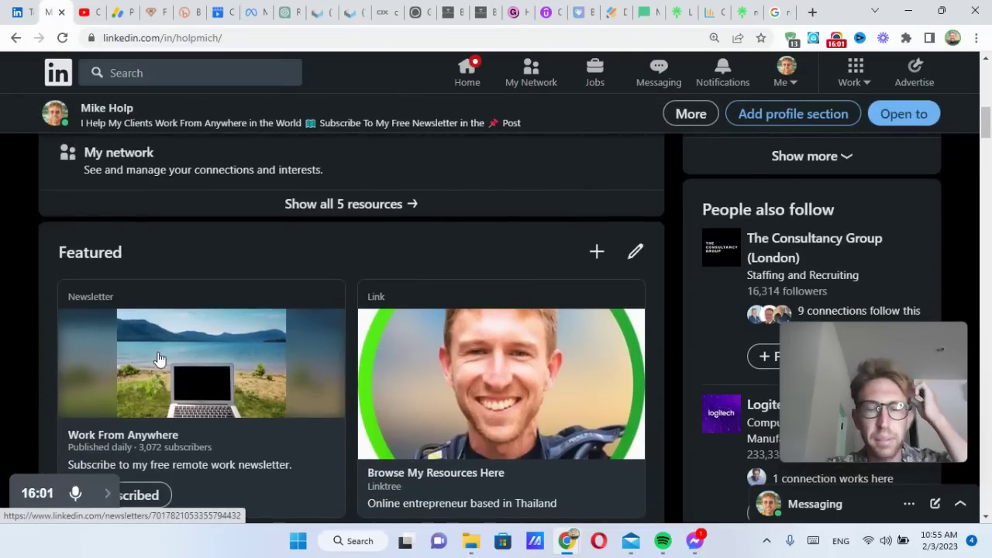
scroll(193, 354, "down", 1)
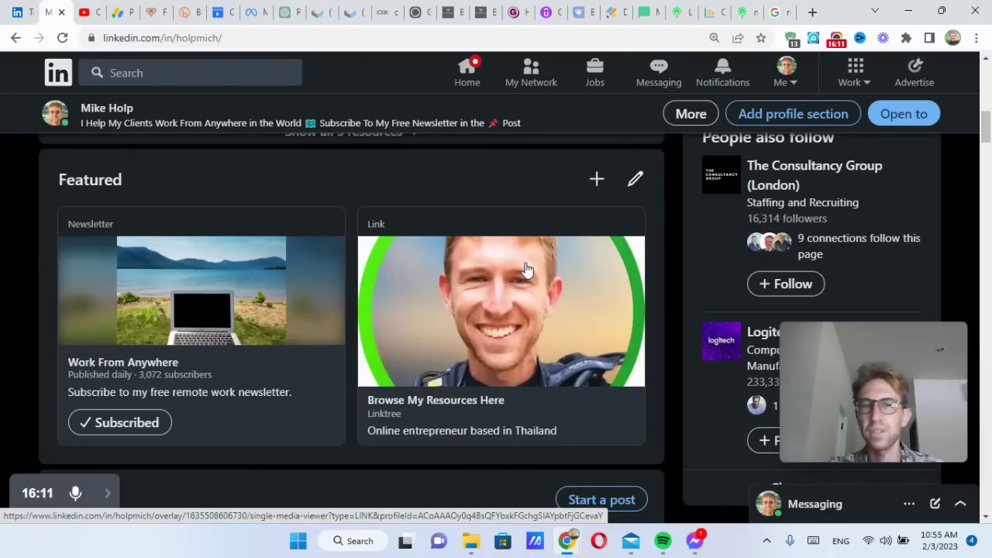
left_click(188, 323)
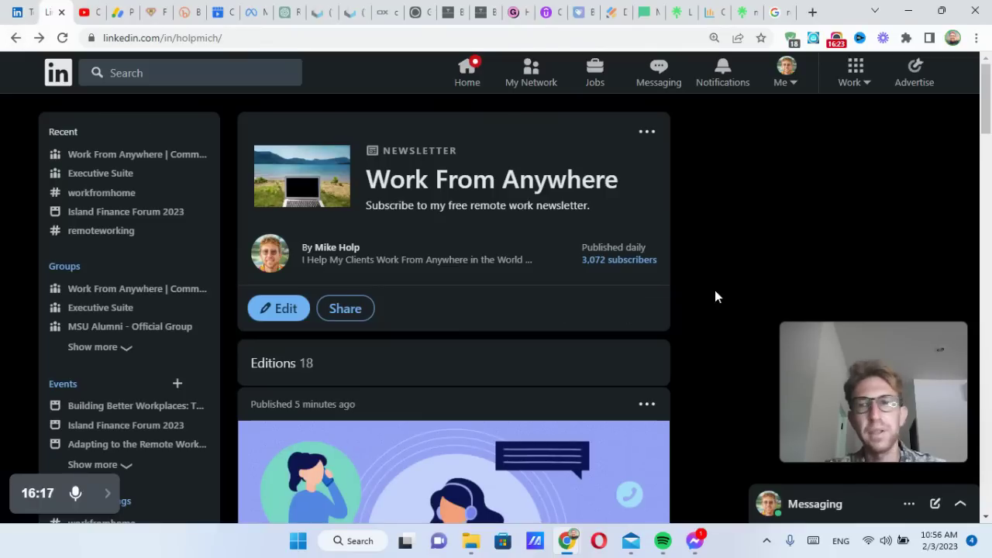
Review the newsletter page headline and minimise the incoming chat conversation.
scroll(151, 362, "up", 10)
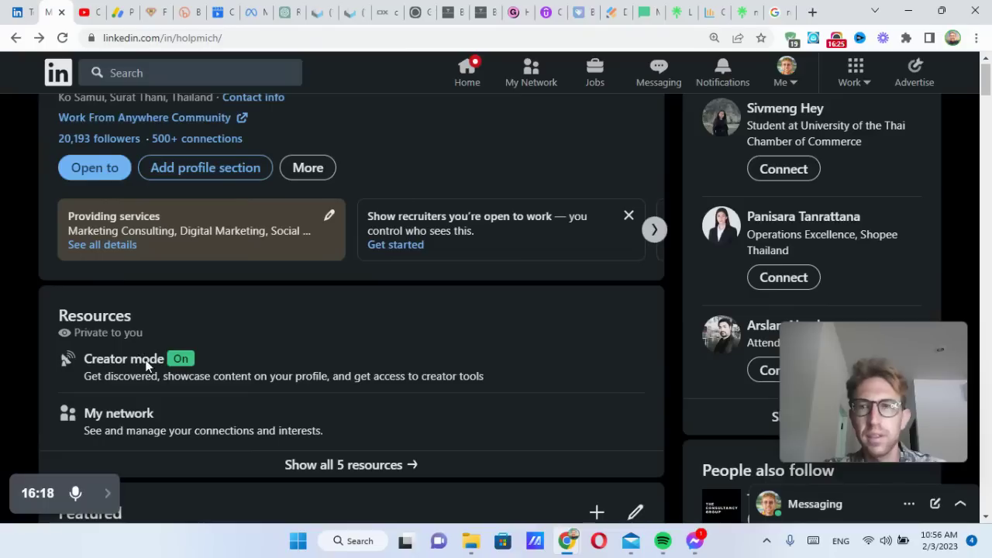
scroll(222, 422, "down", 1)
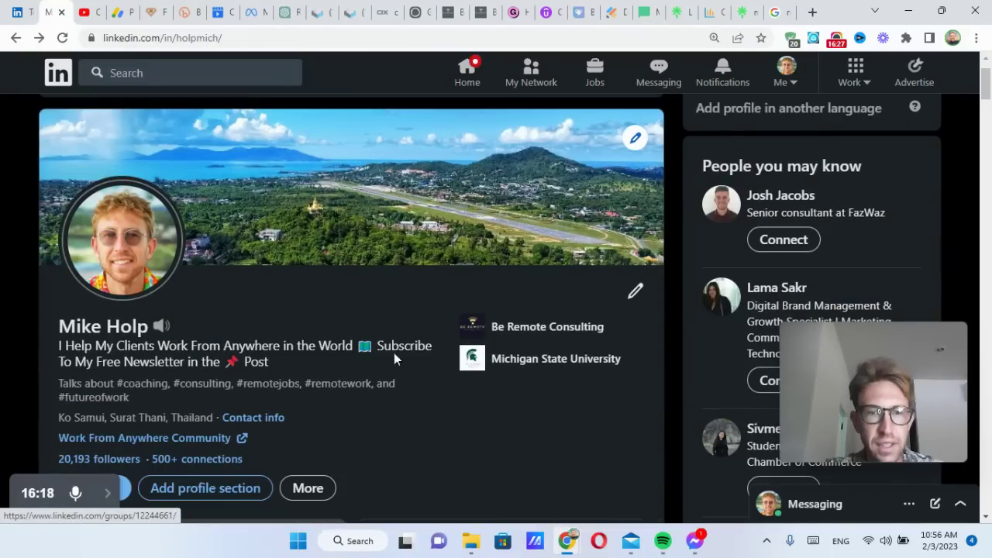
left_click_drag(377, 346, 58, 346)
left_click(270, 362)
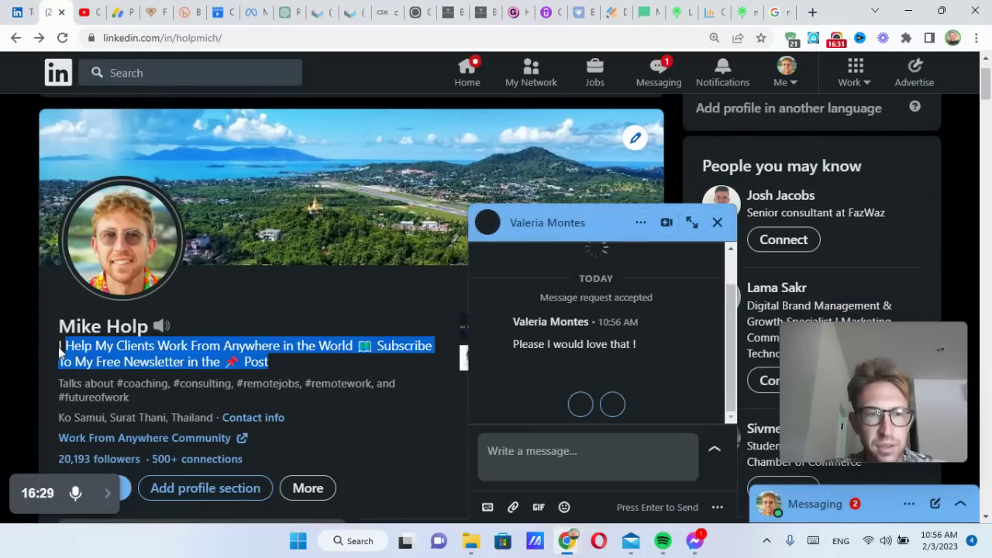
left_click(241, 313)
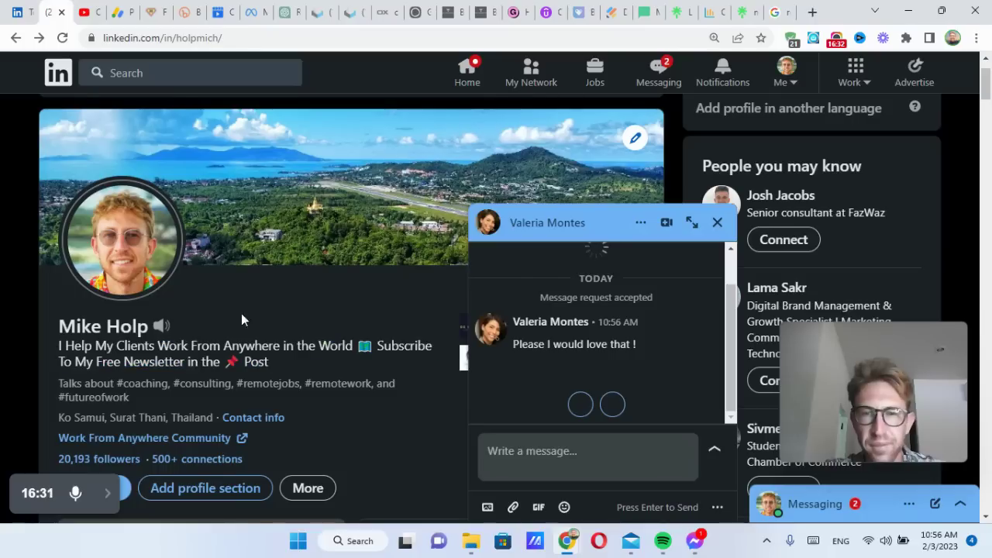
left_click(607, 226)
left_click_drag(59, 346, 353, 346)
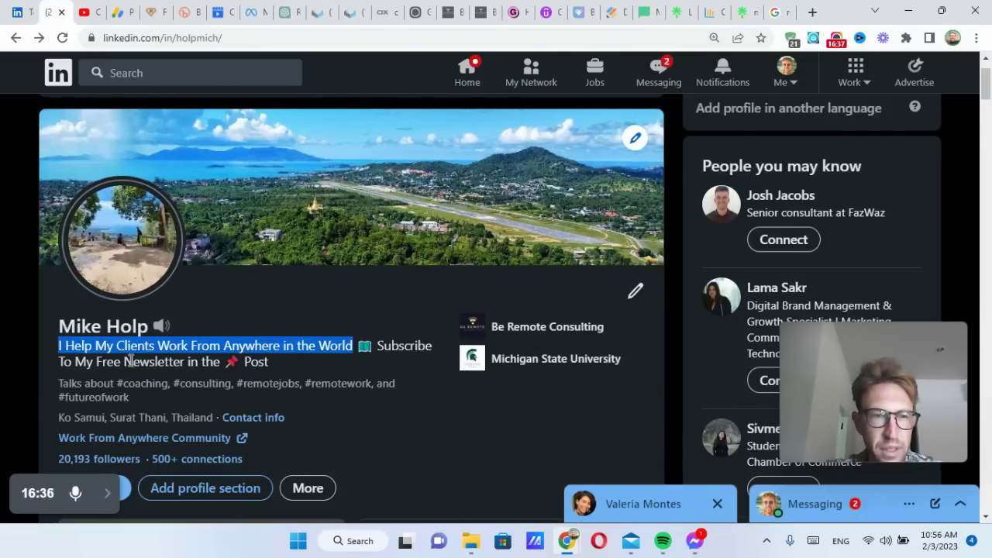
left_click_drag(56, 361, 357, 358)
left_click(357, 358)
scroll(185, 179, "down", 3)
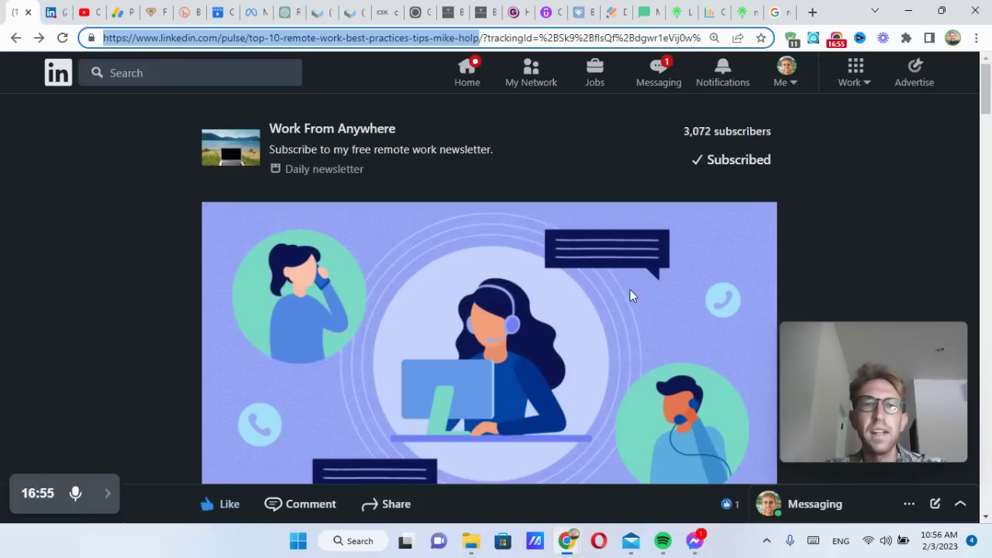
left_click(285, 12)
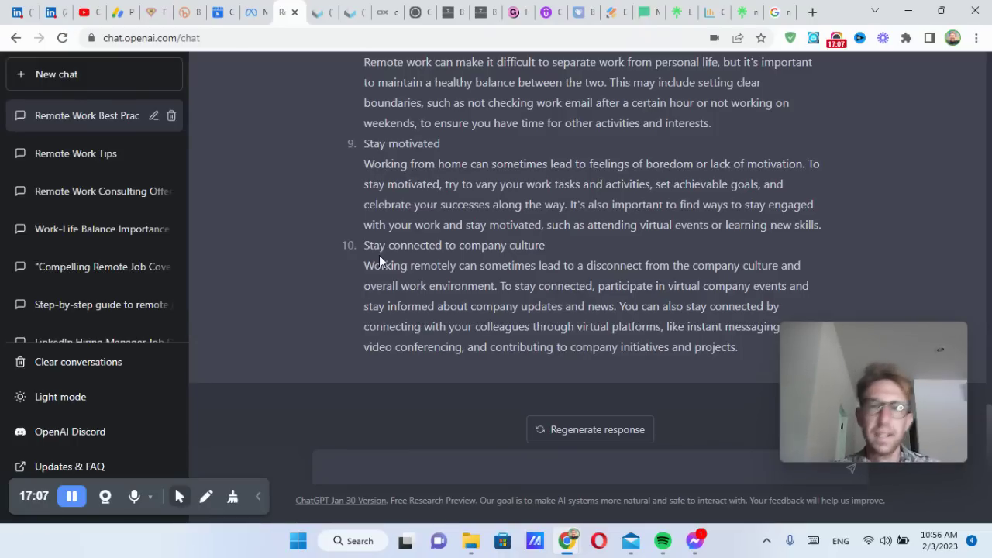
left_click(4, 8)
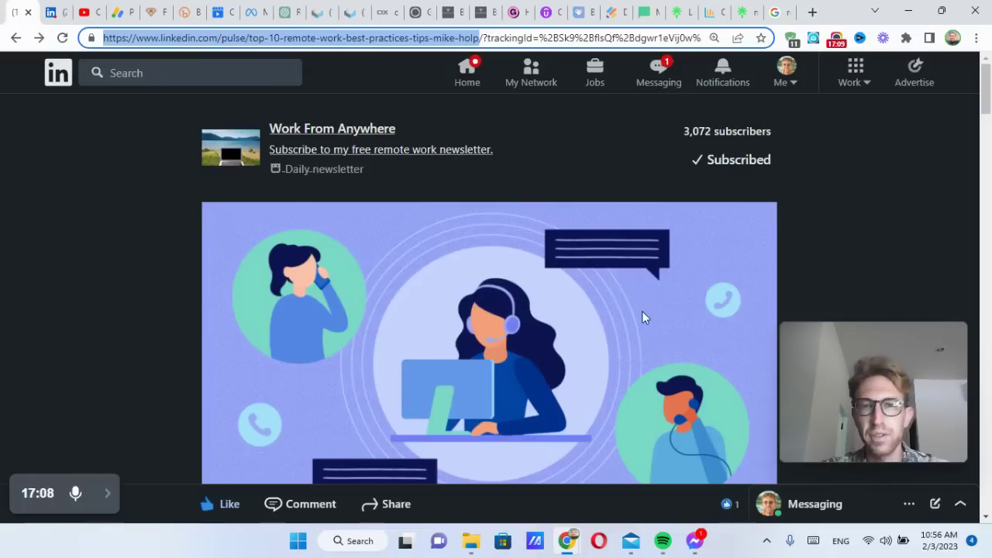
left_click(885, 207)
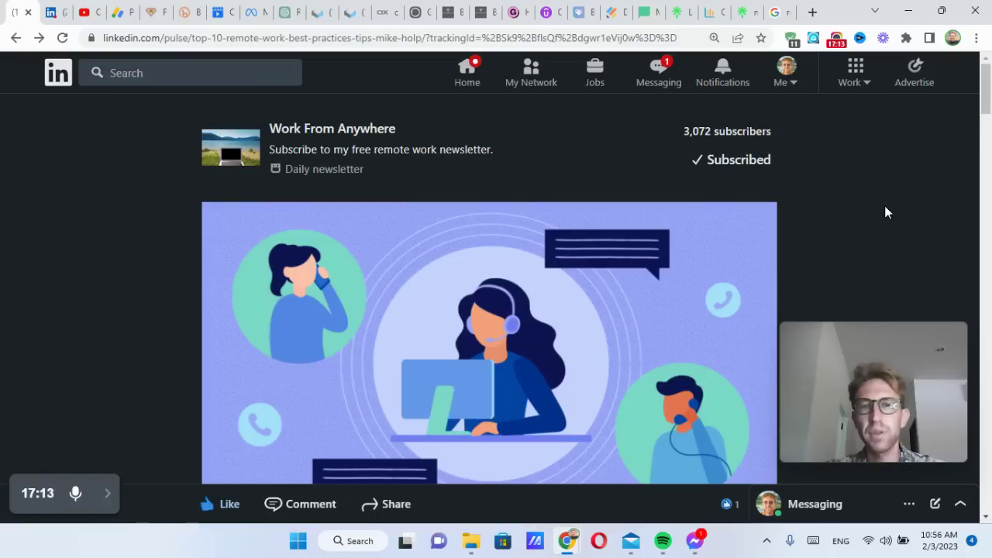